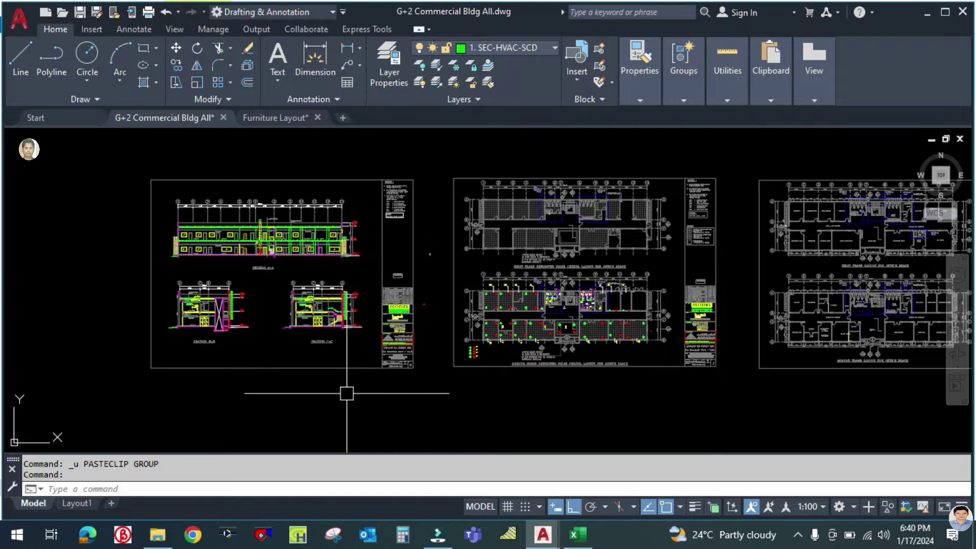
Compare the G+2 Commercial Bldg All drawing with the AC Thermal Load Schedule workbook.
left_click(578, 534)
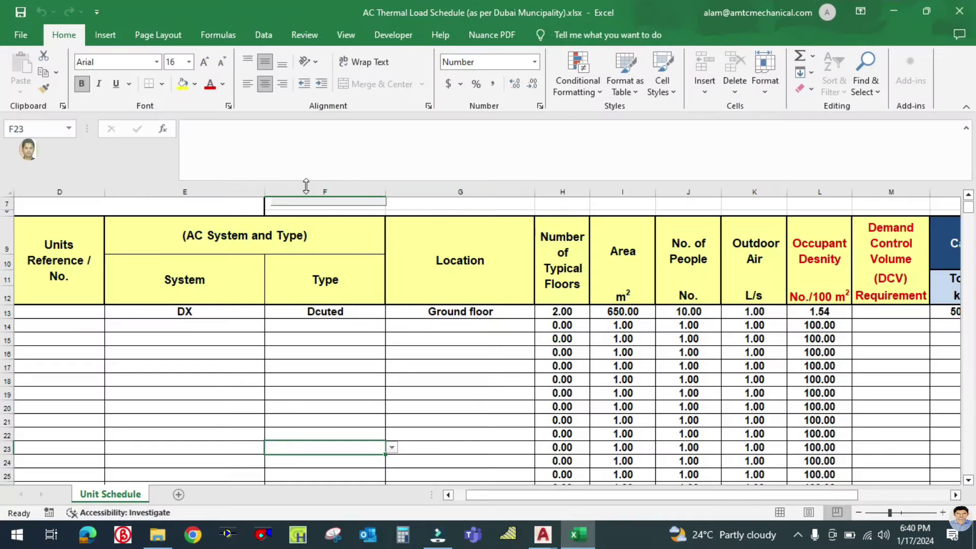
scroll(404, 371, "up", 2)
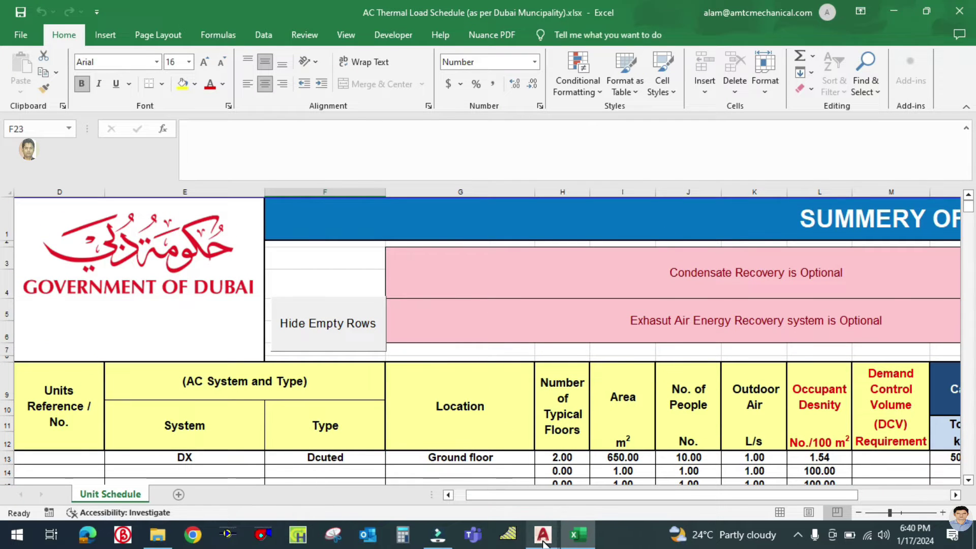
mouse_move(543, 534)
left_click(484, 475)
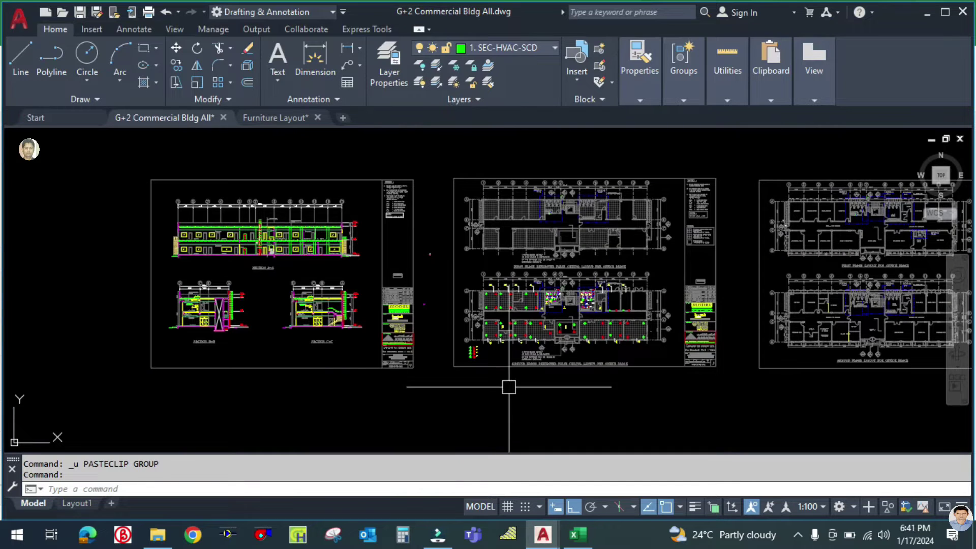
scroll(588, 334, "up", 3)
scroll(588, 335, "down", 3)
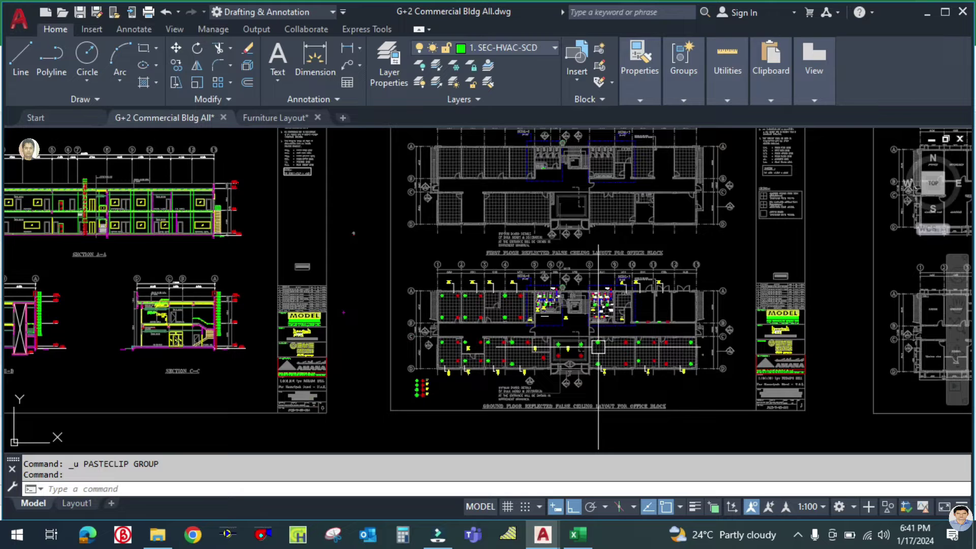
left_click(578, 534)
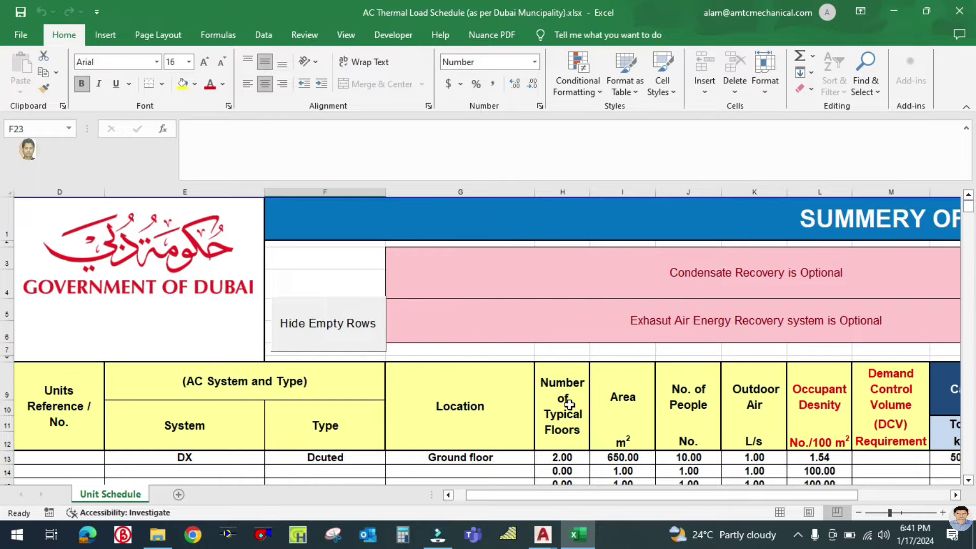
mouse_move(689, 495)
left_mouse_down()
mouse_move(743, 497)
mouse_move(675, 493)
left_mouse_up()
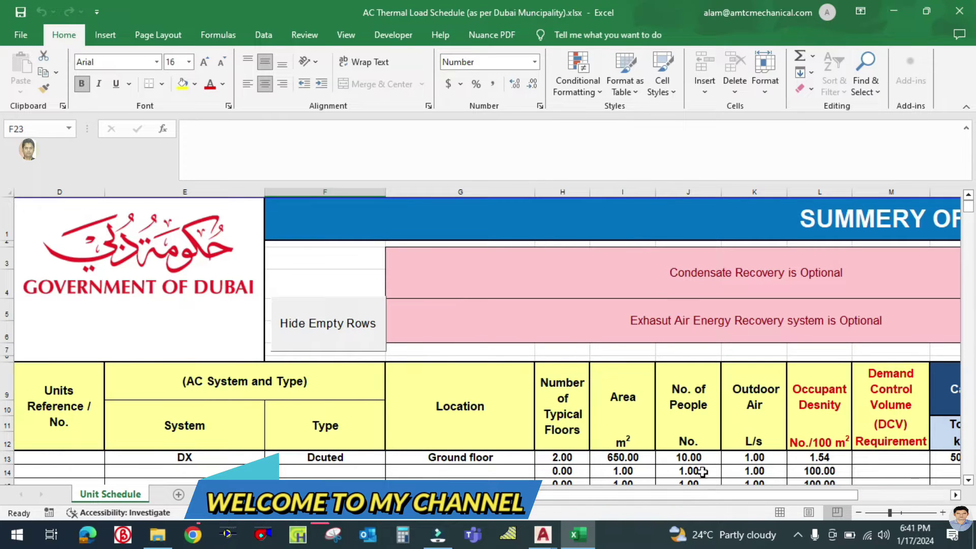
left_click_drag(660, 501, 707, 496)
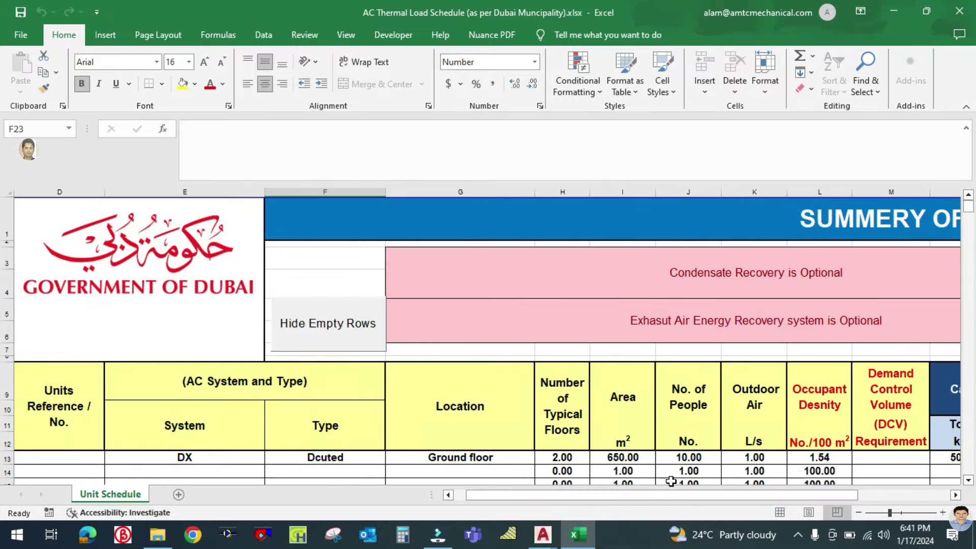
scroll(356, 314, "down", 2)
scroll(477, 319, "up", 1)
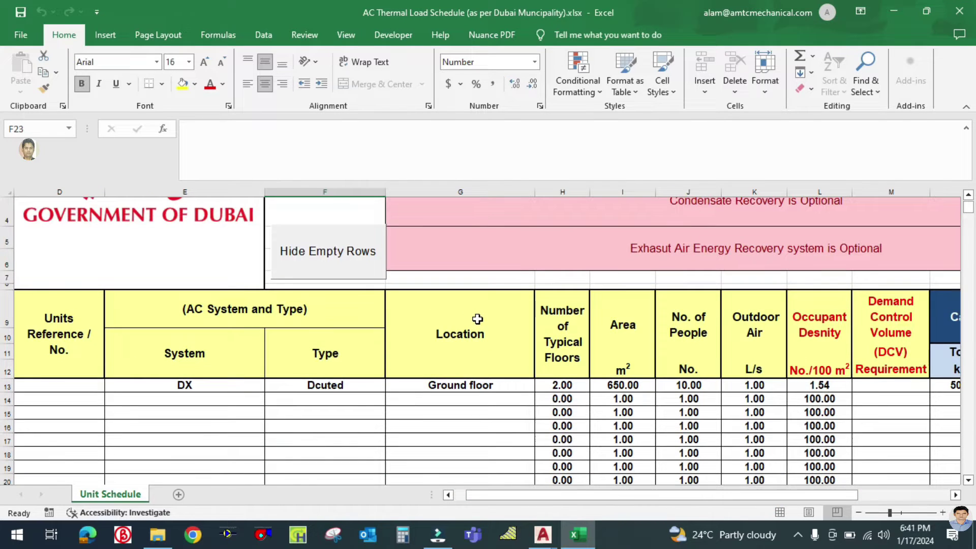
scroll(563, 403, "up", 1)
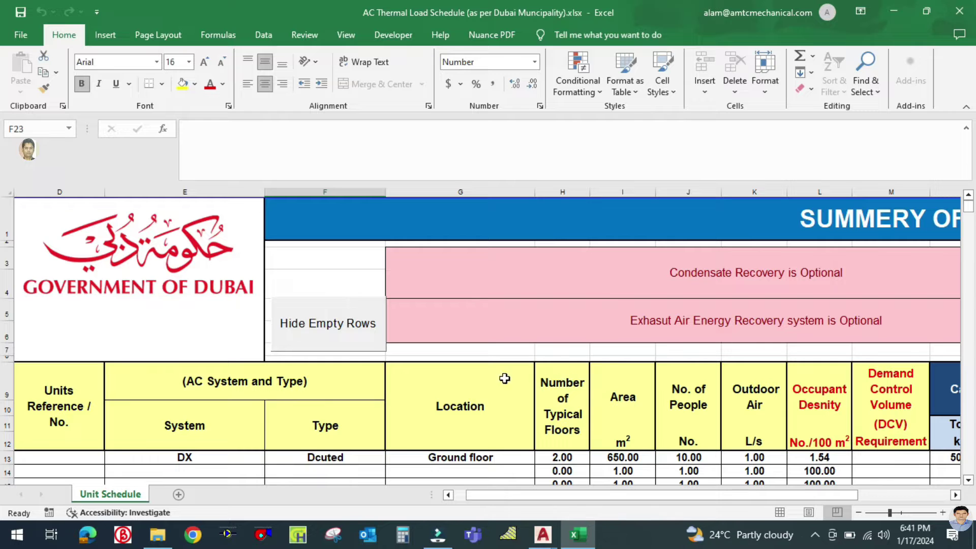
scroll(614, 357, "down", 1)
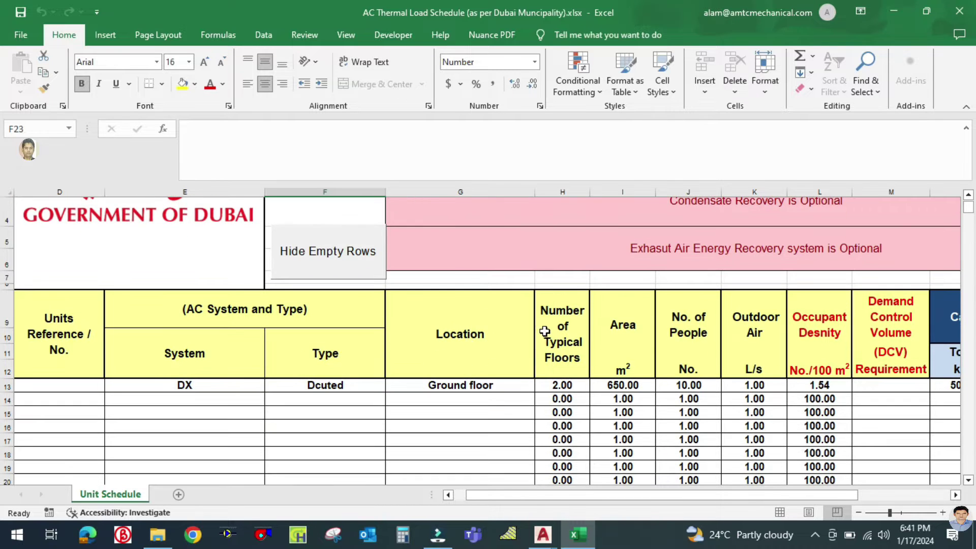
scroll(553, 362, "up", 1)
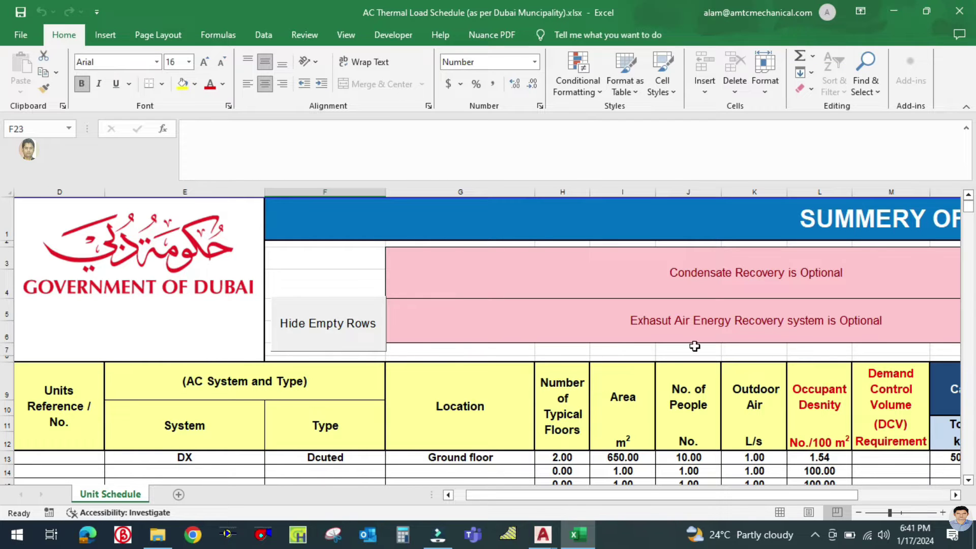
scroll(305, 463, "down", 1)
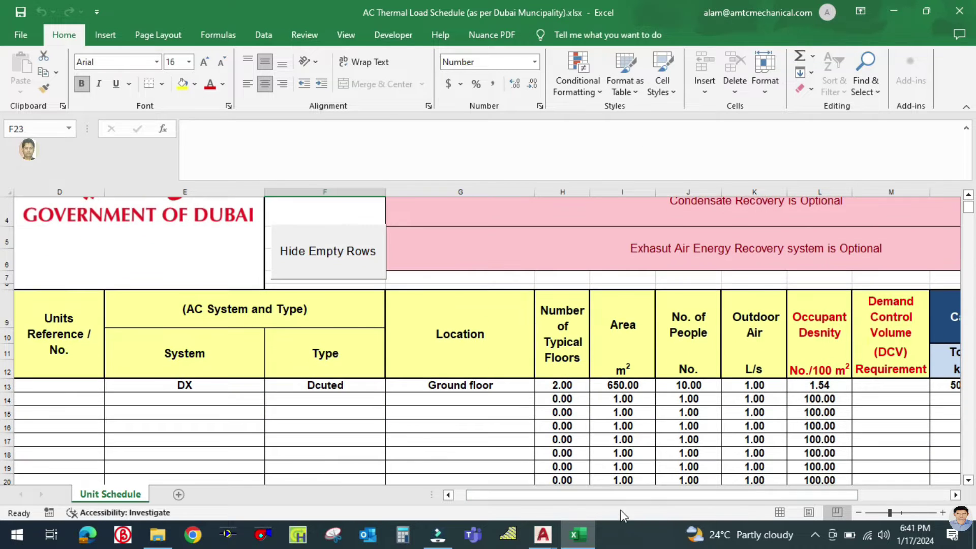
left_click(62, 389)
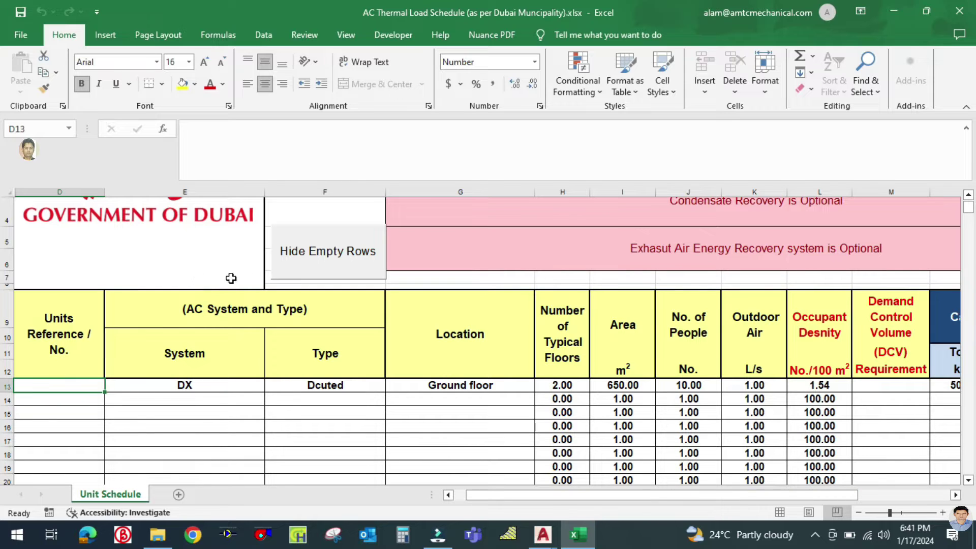
left_click(220, 363)
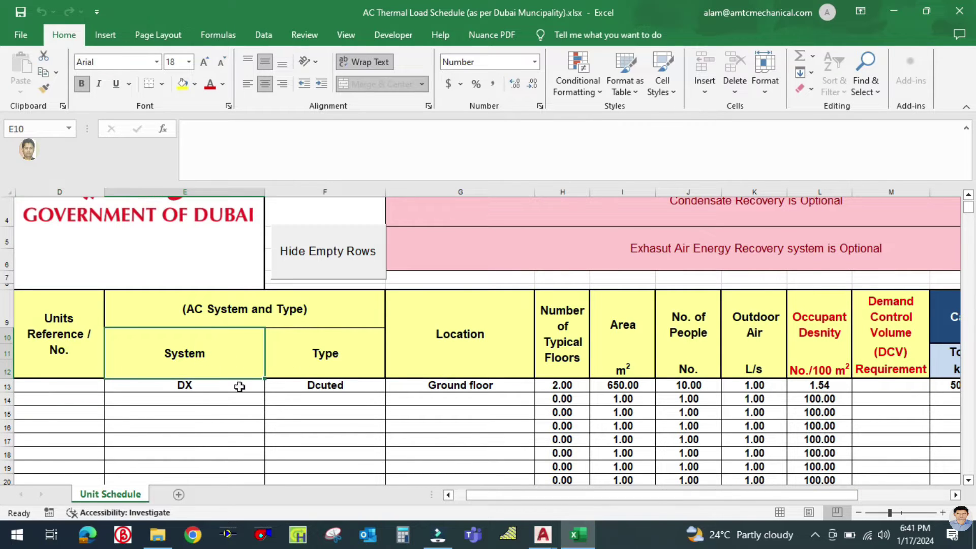
left_click(310, 364)
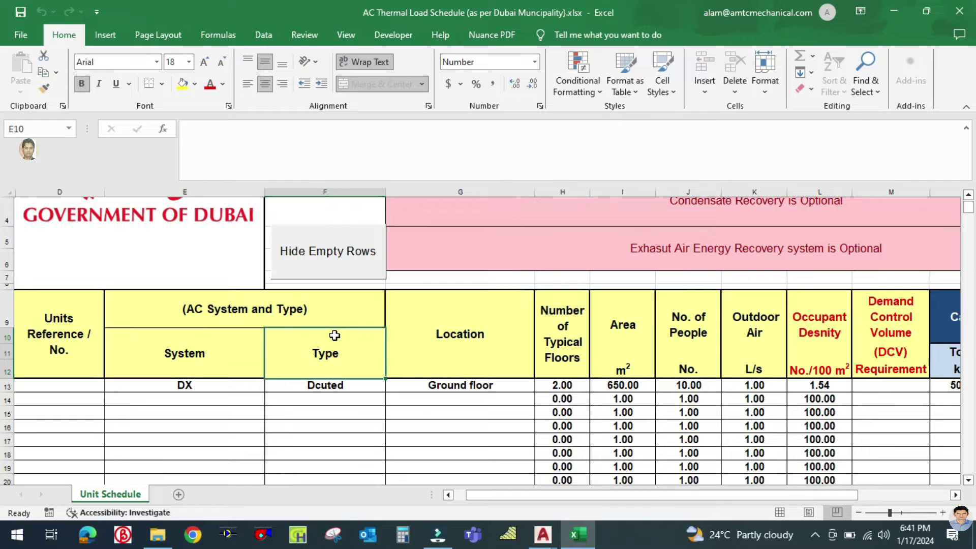
left_click(483, 351)
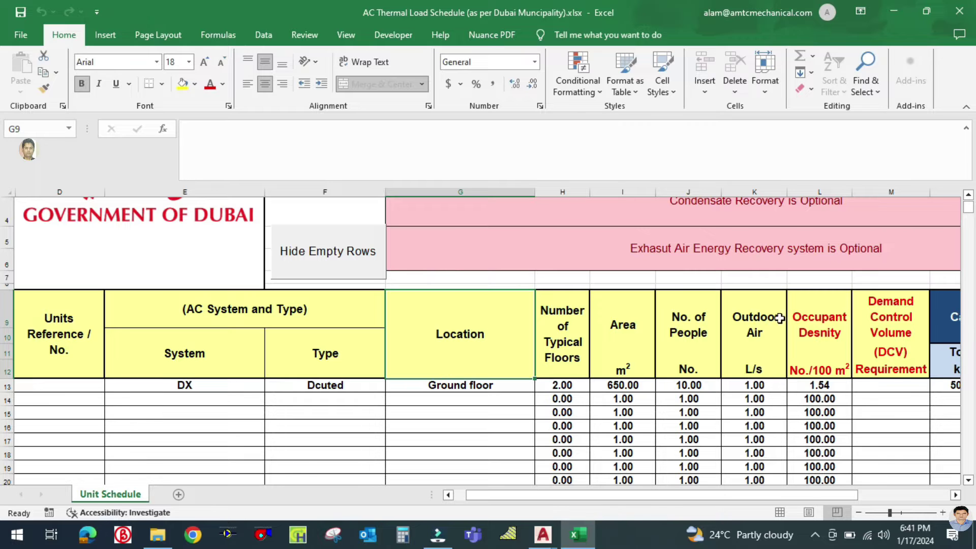
left_click_drag(720, 492, 732, 491)
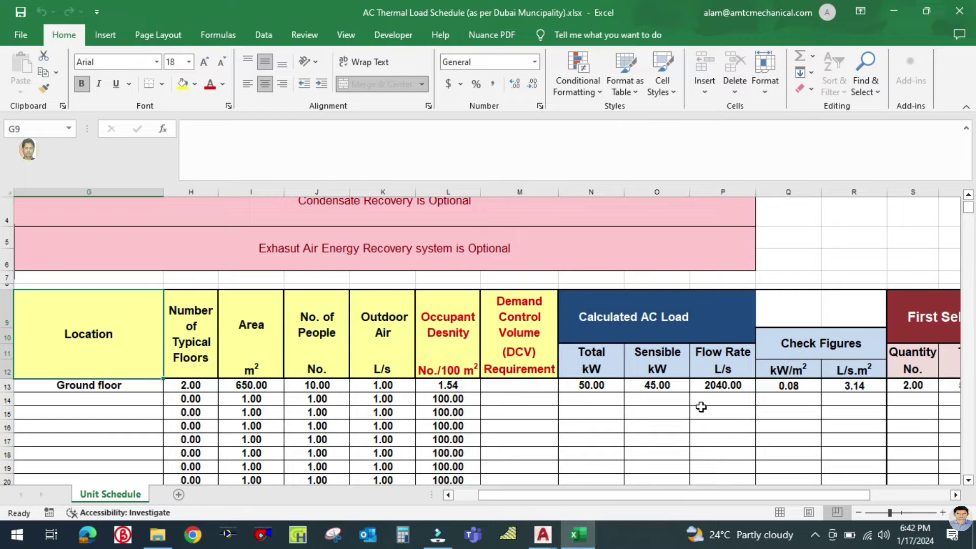
left_click_drag(754, 497, 721, 496)
Enter the unit reference GF-FCU-001 in cell D13 of the Unit Schedule.
left_click(93, 438)
left_click(66, 390)
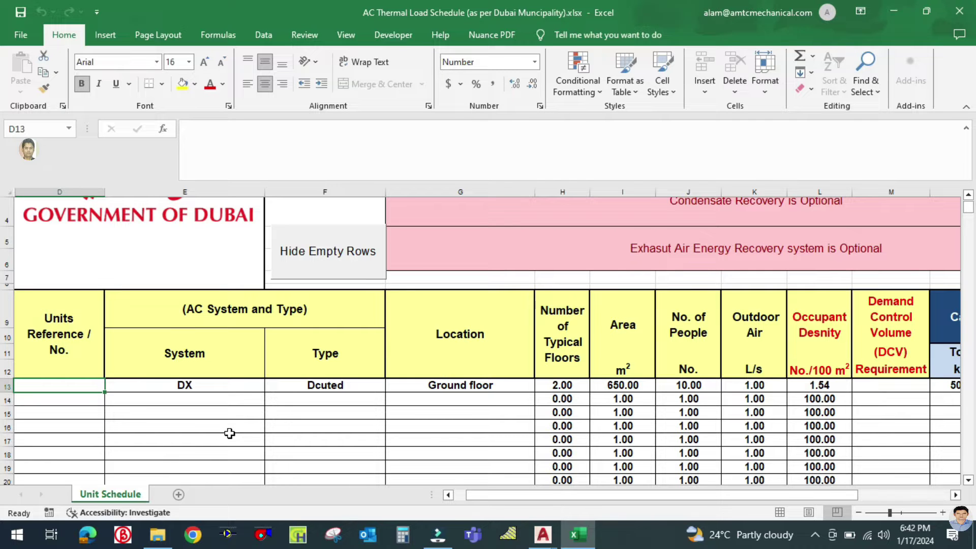
type("GF-")
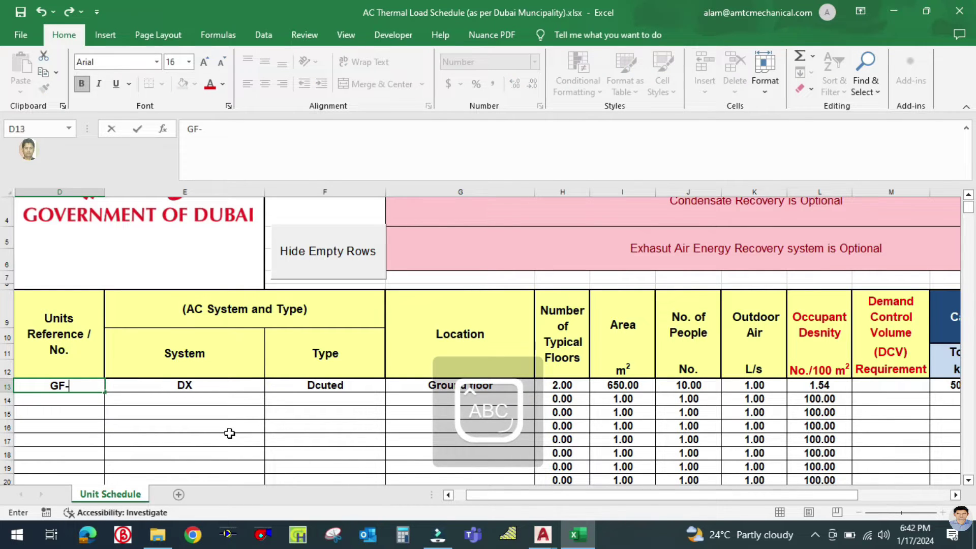
type("FCU")
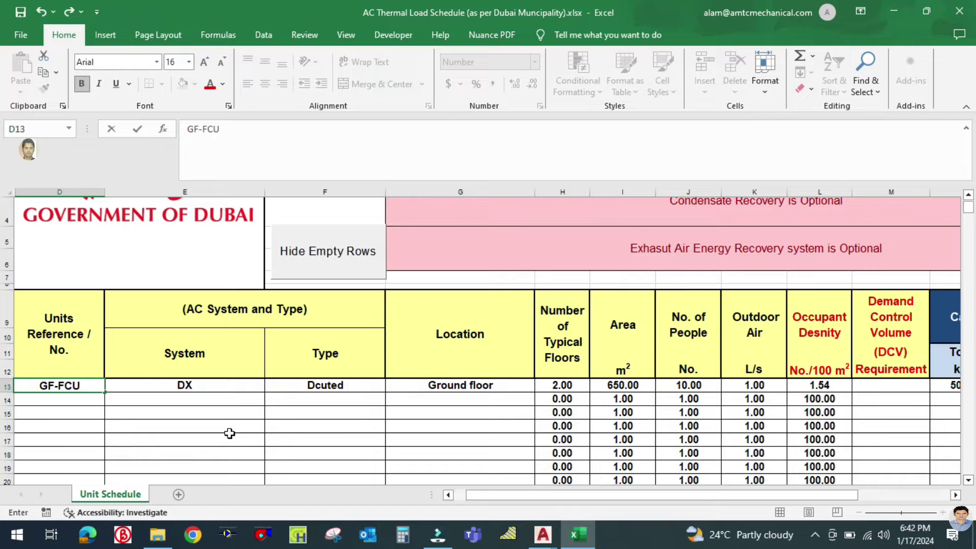
type("-001")
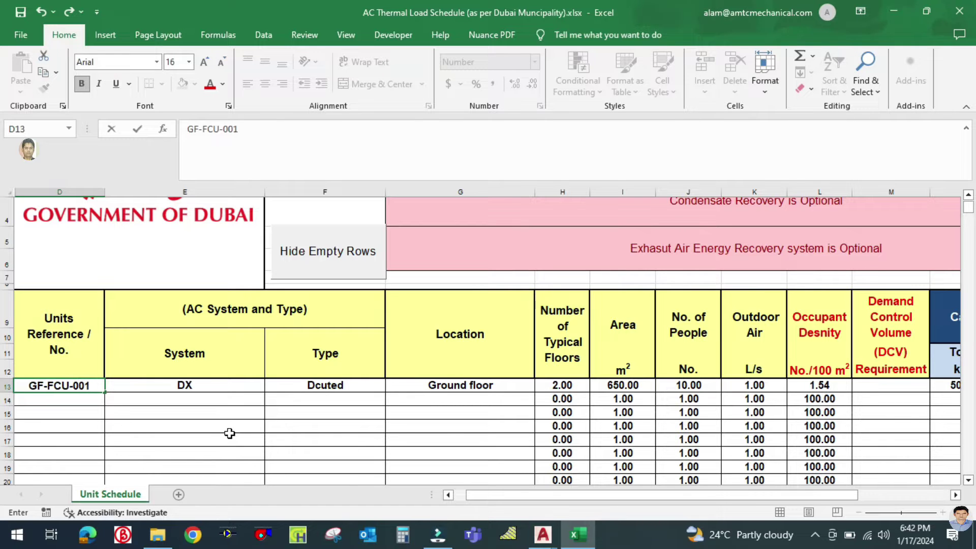
left_click(445, 385)
mouse_move(543, 534)
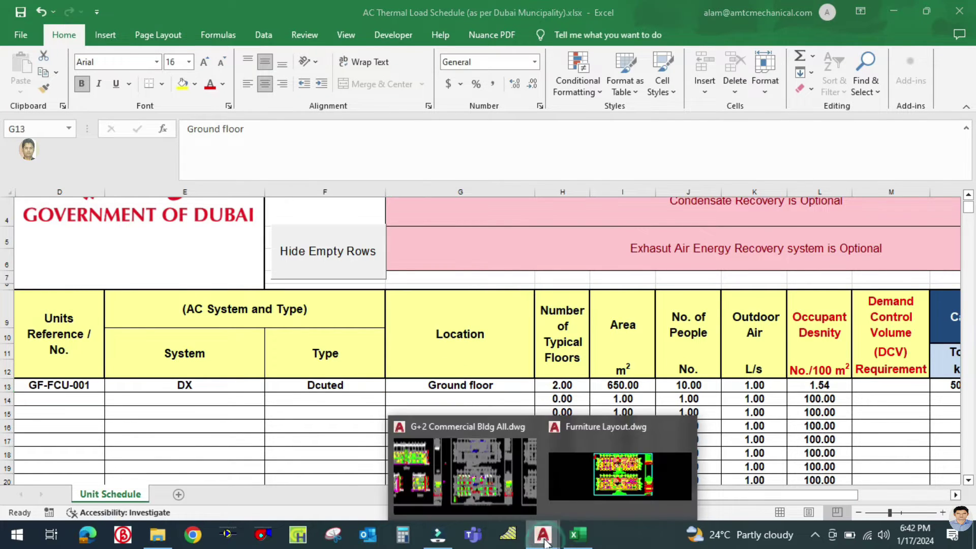
left_click(480, 484)
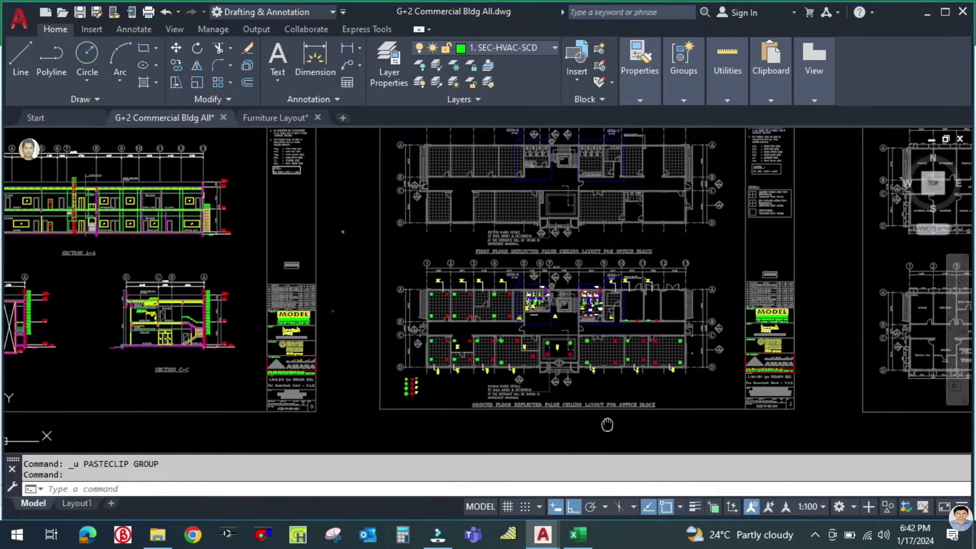
left_click_drag(607, 424, 377, 425)
scroll(590, 340, "up", 5)
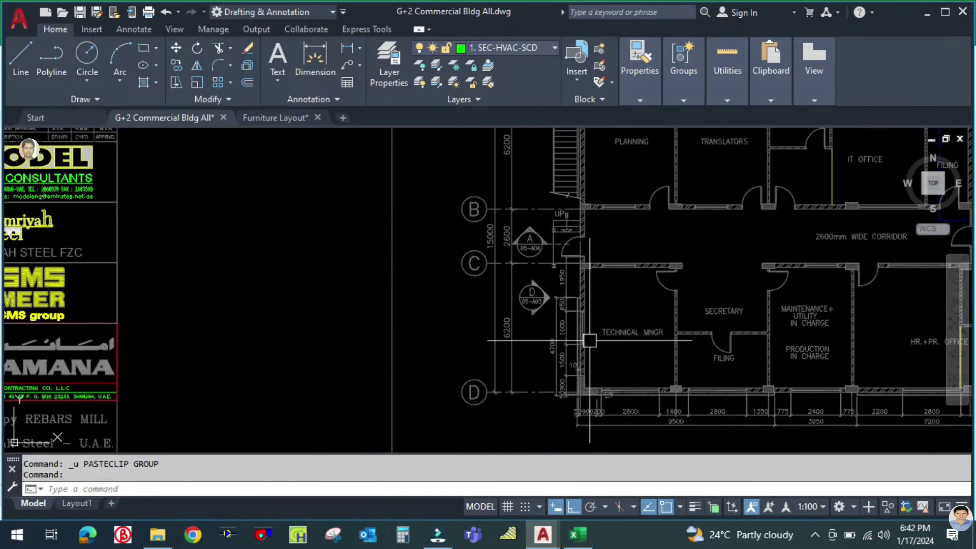
scroll(544, 349, "down", 5)
left_click_drag(433, 406, 585, 413)
left_click(578, 535)
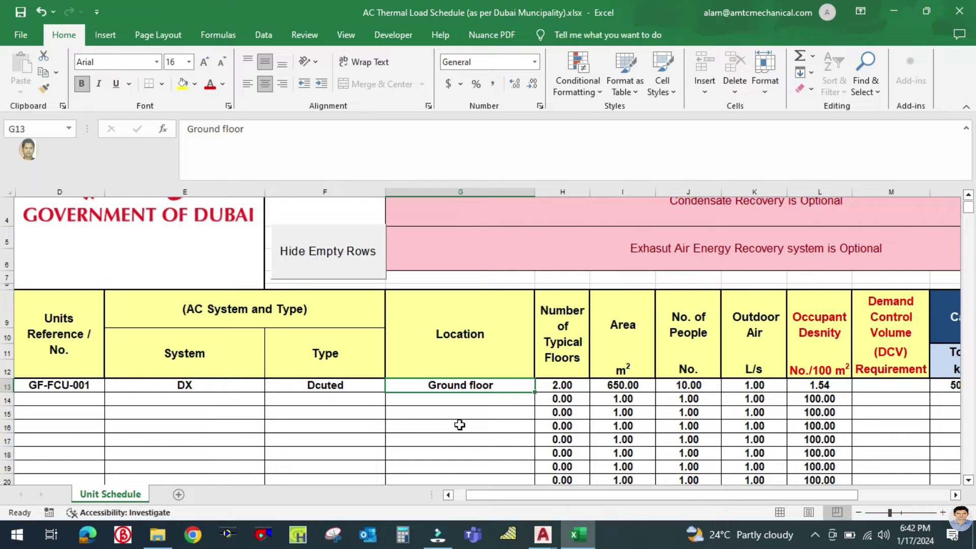
Set GF-FCU-001's location to Technical Manager and its system to Chilled Water.
key("Caps_Lock")
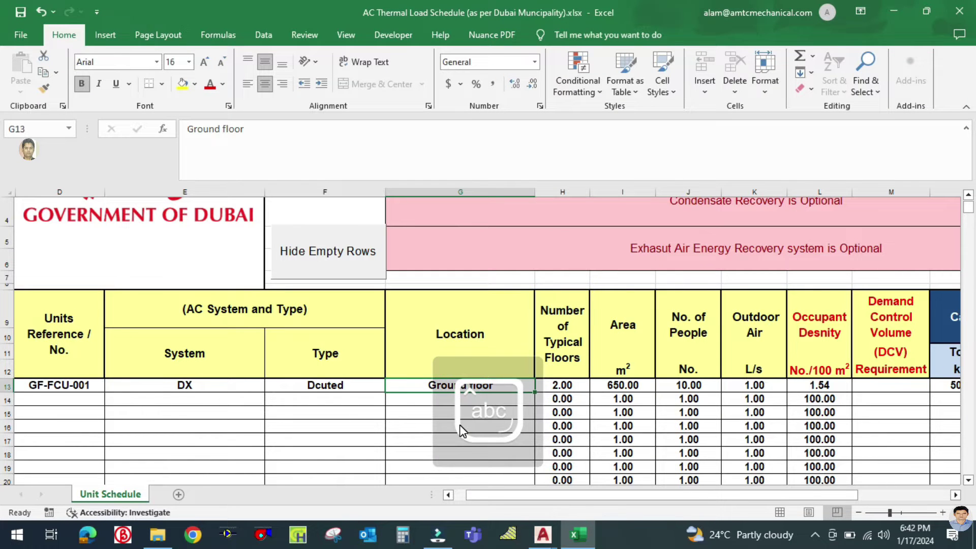
type("Technical Manager")
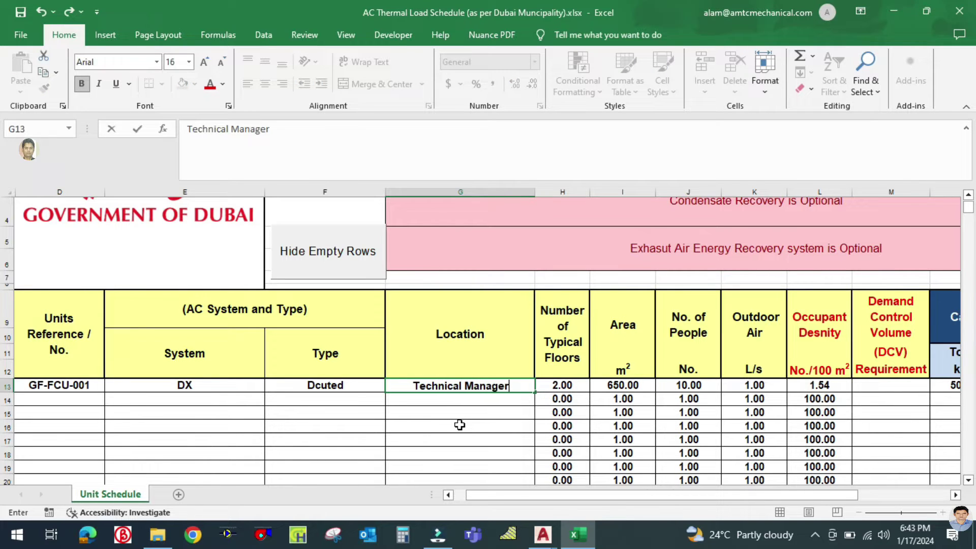
key("Return")
left_click(237, 389)
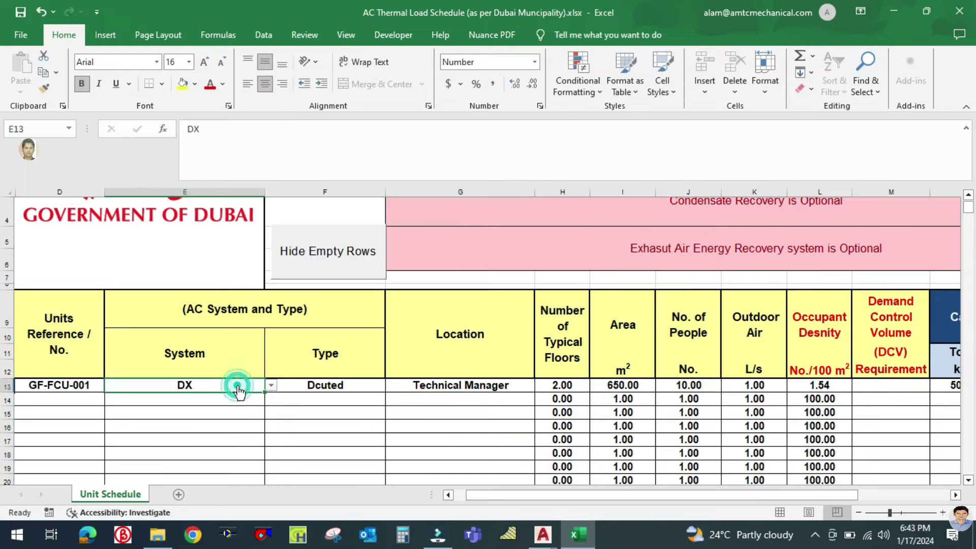
left_click(271, 387)
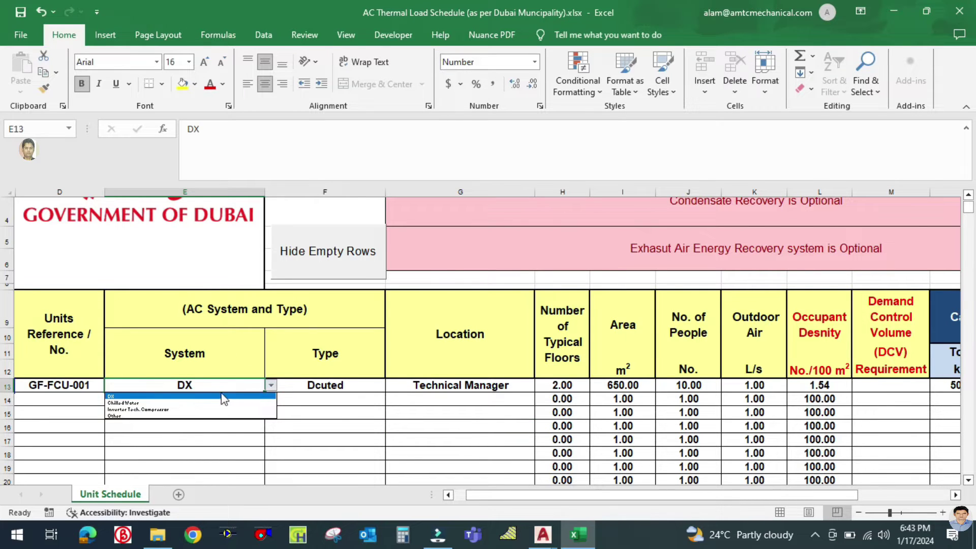
left_click(136, 403)
Choose FCU as the unit type in F13.
left_click(337, 389)
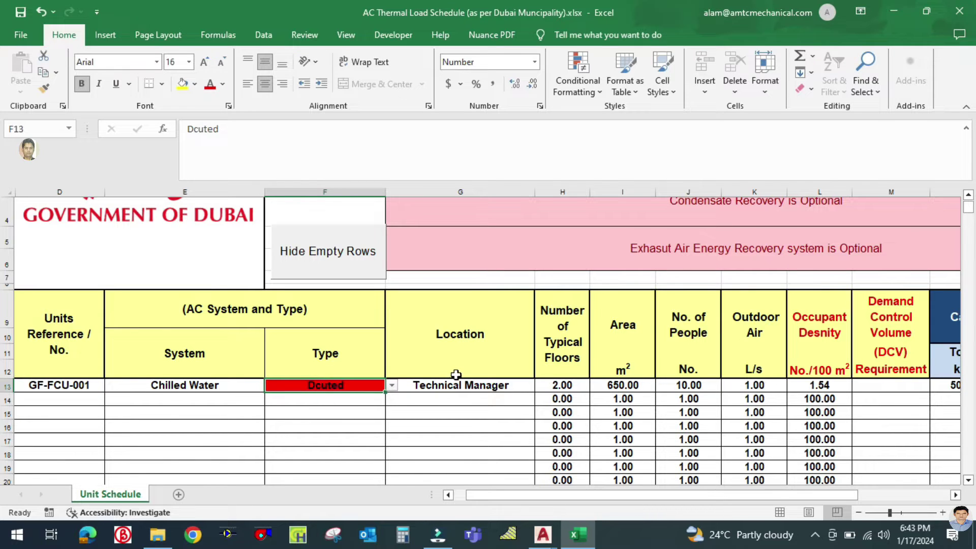
left_click(392, 387)
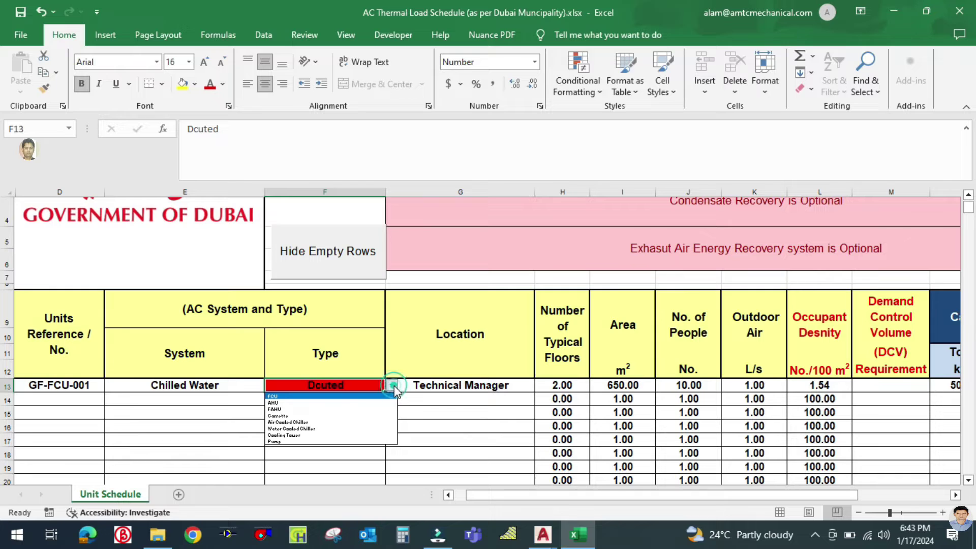
left_click(288, 396)
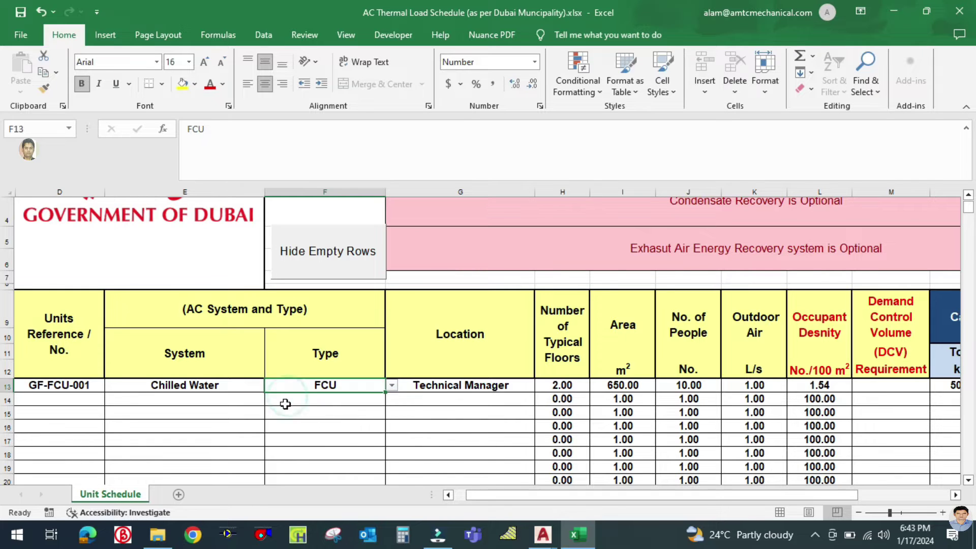
left_click(359, 427)
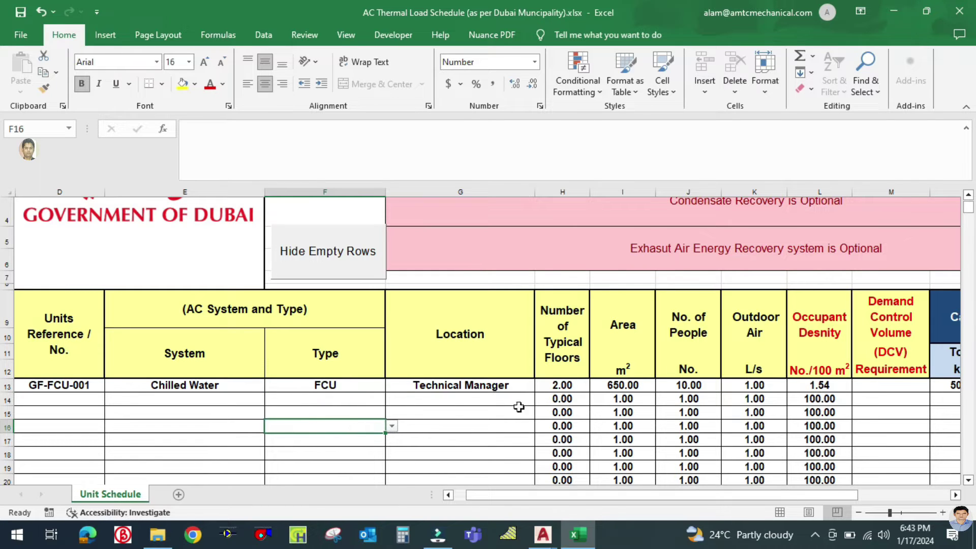
Bring up the Furniture Layout drawing in AutoCAD.
left_click(566, 385)
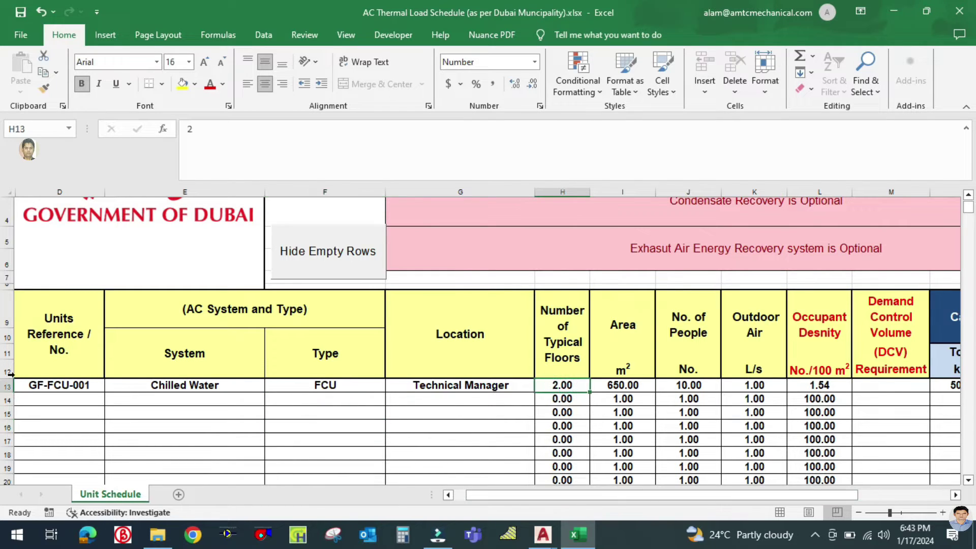
scroll(622, 314, "up", 1)
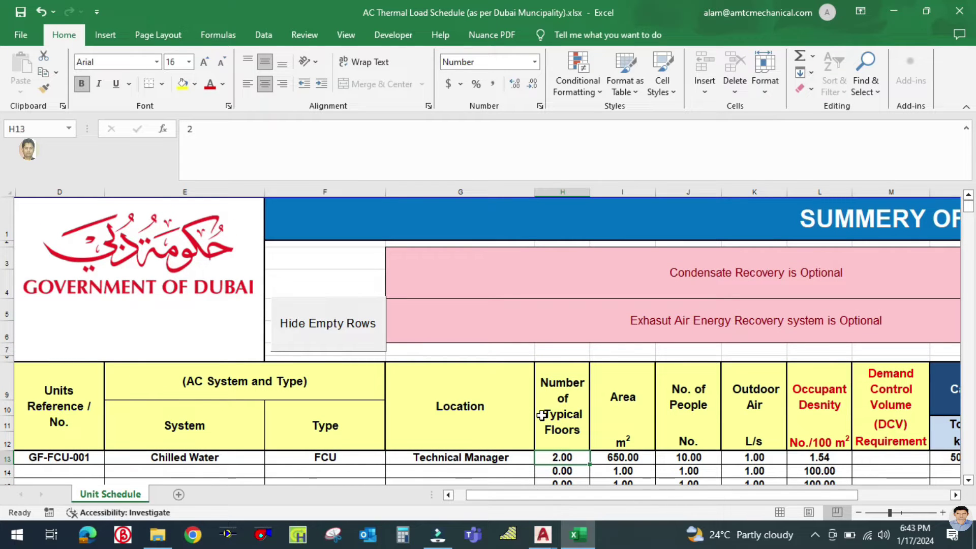
scroll(306, 402, "down", 2)
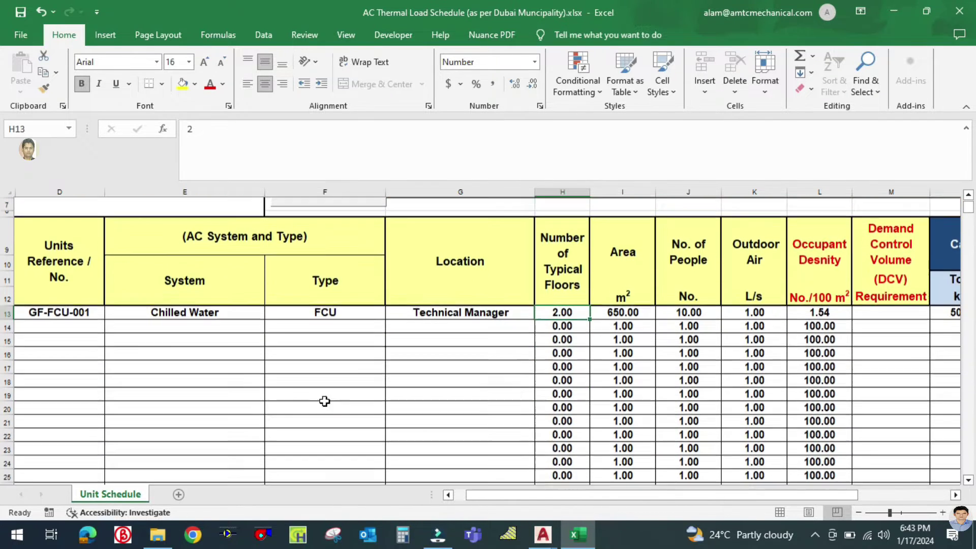
mouse_move(540, 538)
left_click(603, 481)
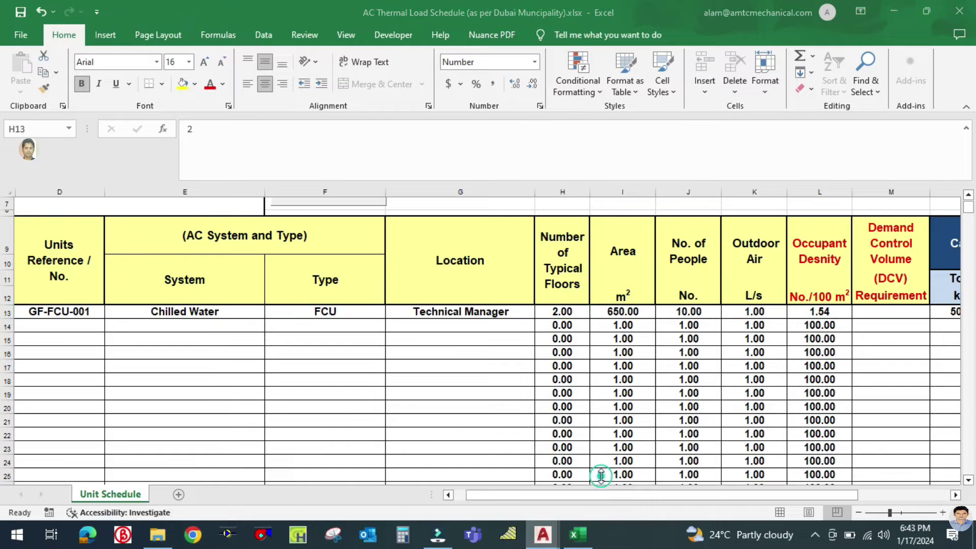
scroll(358, 388, "up", 4)
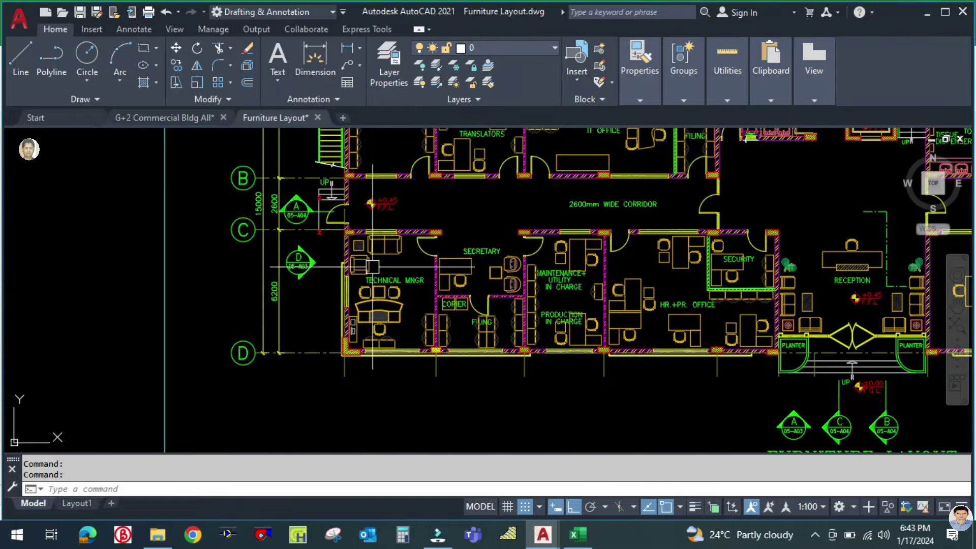
Zoom and pan the Furniture Layout plan to the Technical Mngr room near grid C.
scroll(366, 285, "up", 2)
scroll(437, 356, "up", 3)
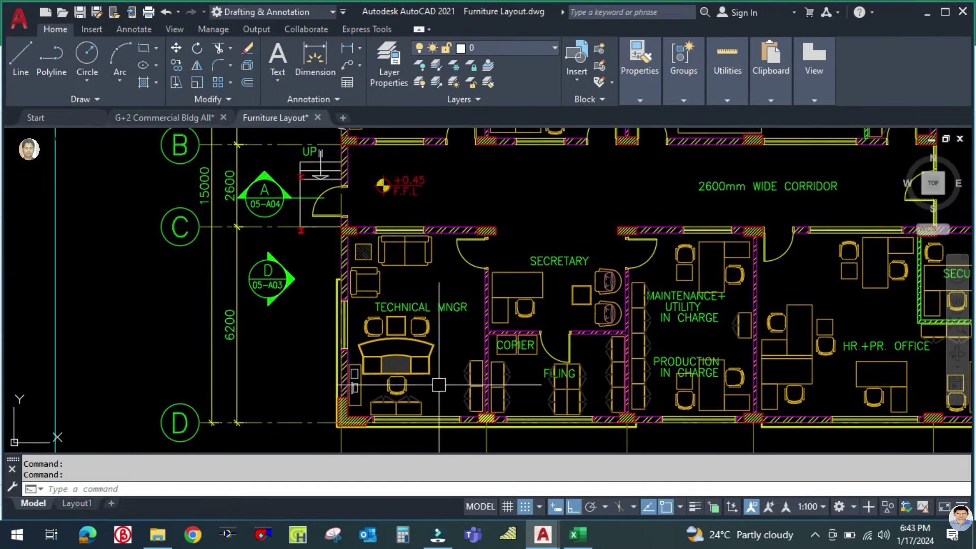
scroll(450, 370, "down", 3)
scroll(437, 422, "up", 3)
left_click_drag(409, 371, 421, 411)
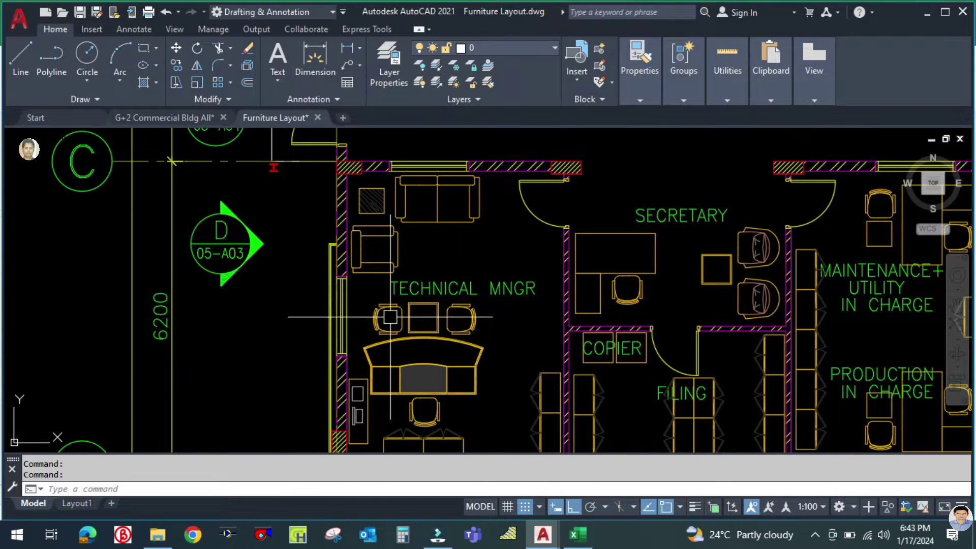
scroll(438, 202, "down", 3)
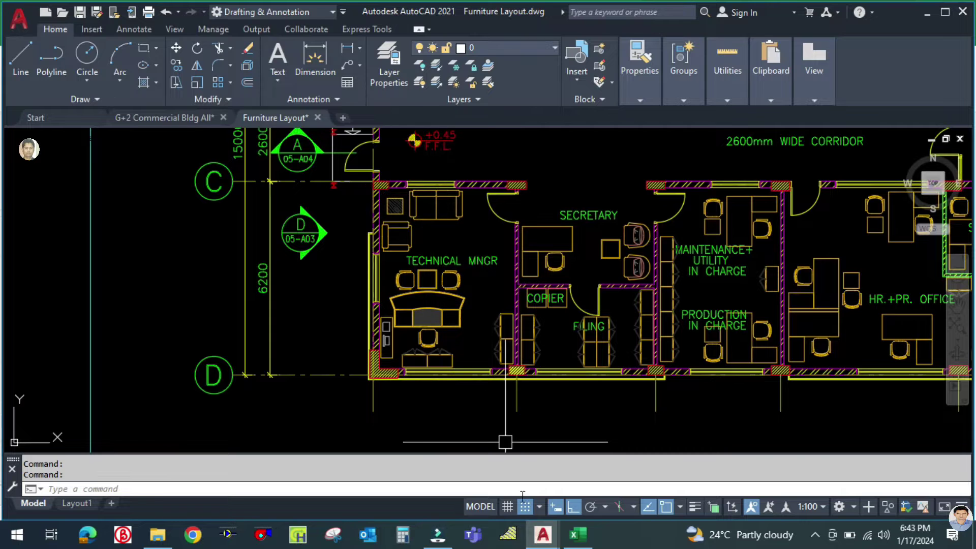
Enter 6 typical floors for GF-FCU-001 in H13.
left_click(578, 534)
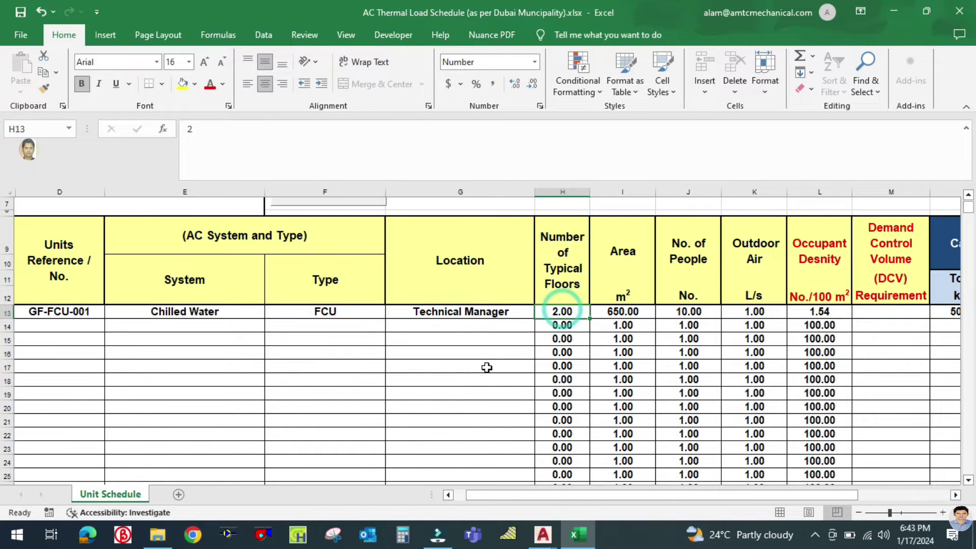
type("6")
key("Return")
left_click(629, 312)
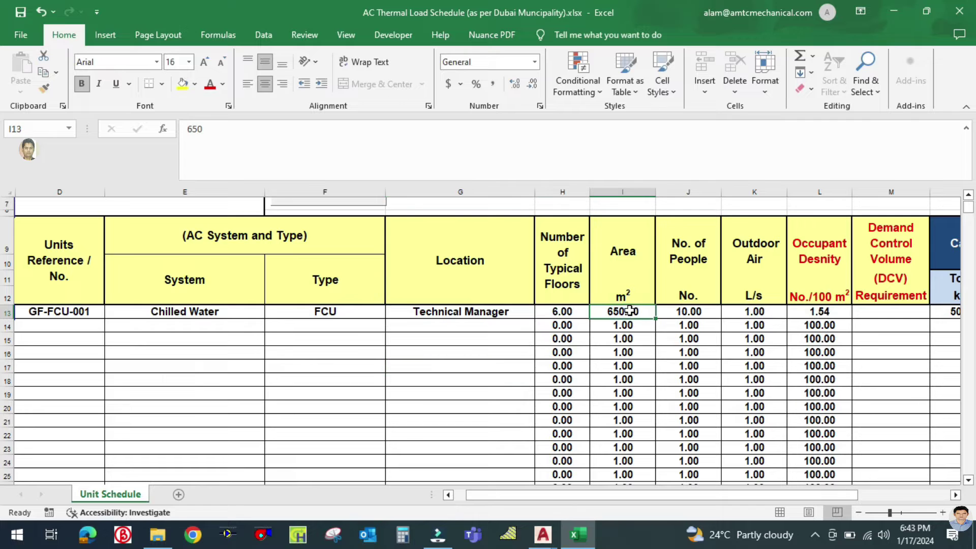
Review the ground floor plans in the G+2 Commercial Bldg All drawing.
left_click(543, 534)
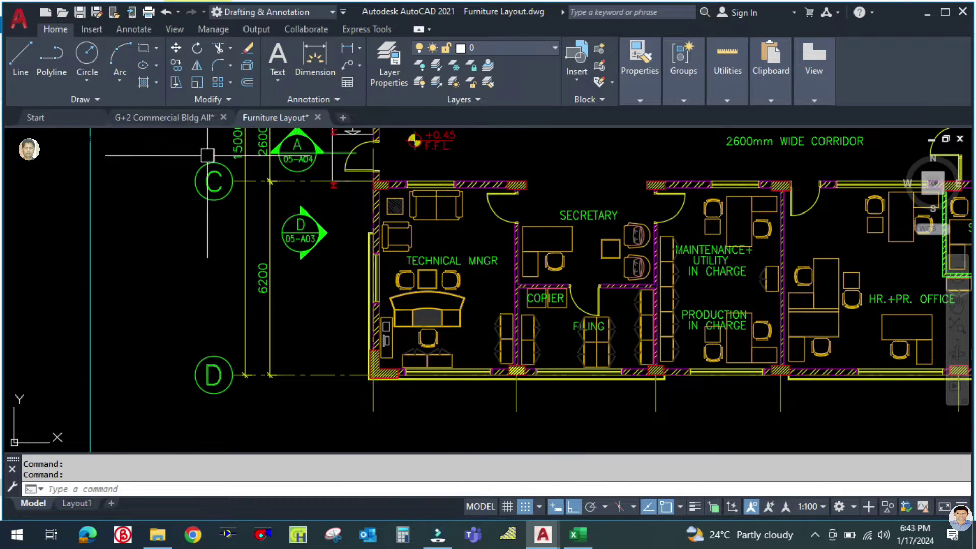
left_click(176, 122)
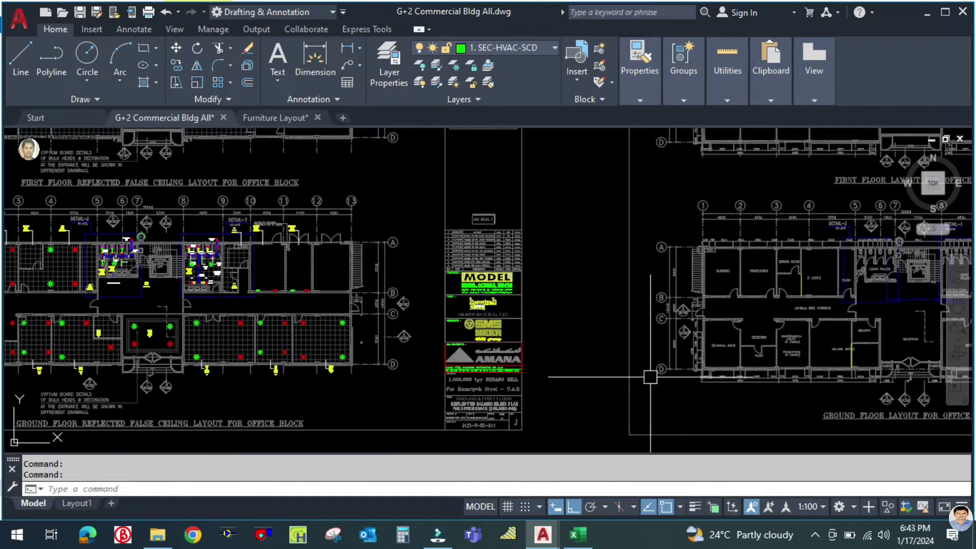
left_click_drag(665, 383, 597, 377)
scroll(596, 377, "up", 3)
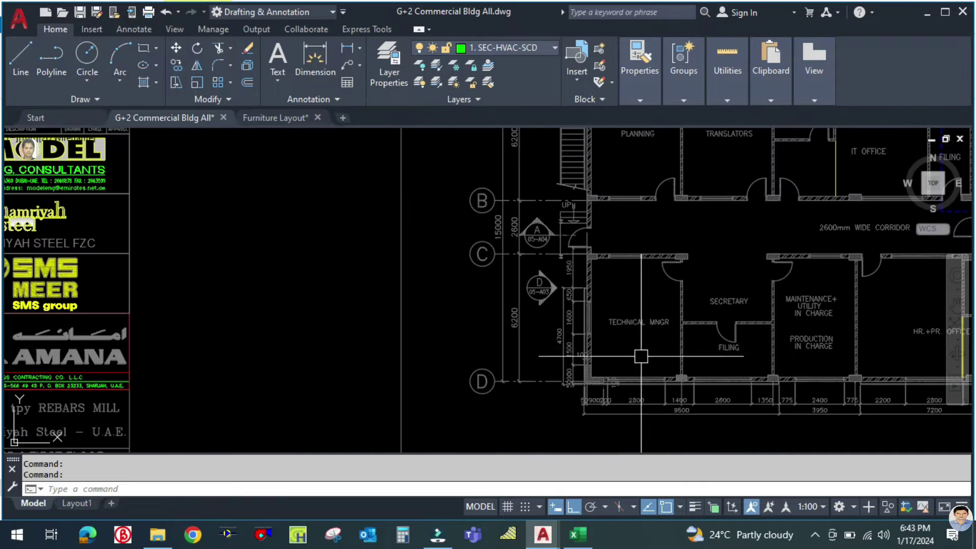
Open the Tonnage Calculation (Thumb Rule) workbook from the project folder.
left_click(579, 540)
left_click(579, 540)
left_click(158, 535)
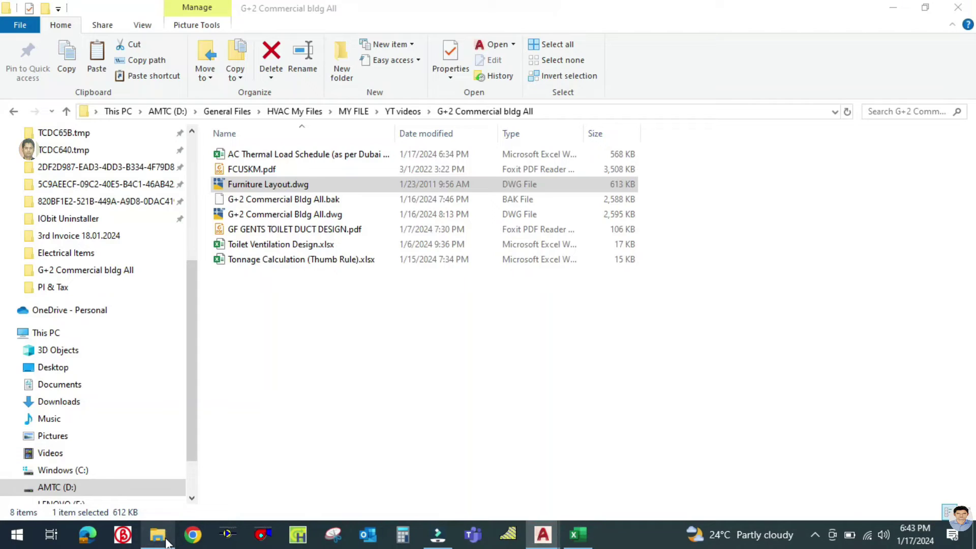
double_click(257, 261)
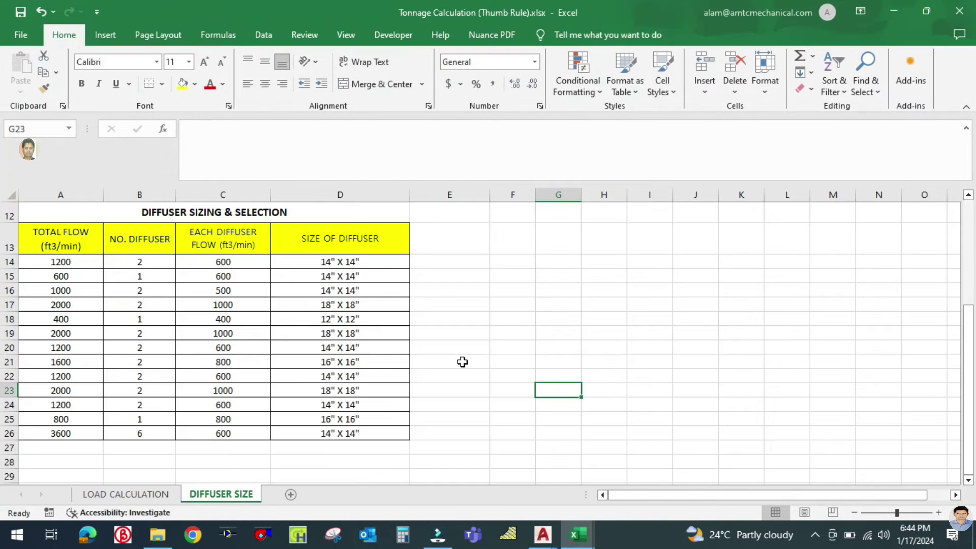
Show the LOAD CALCULATION sheet and check the Technical Manager area formula =C4*D4.
left_click(134, 492)
scroll(473, 422, "up", 4)
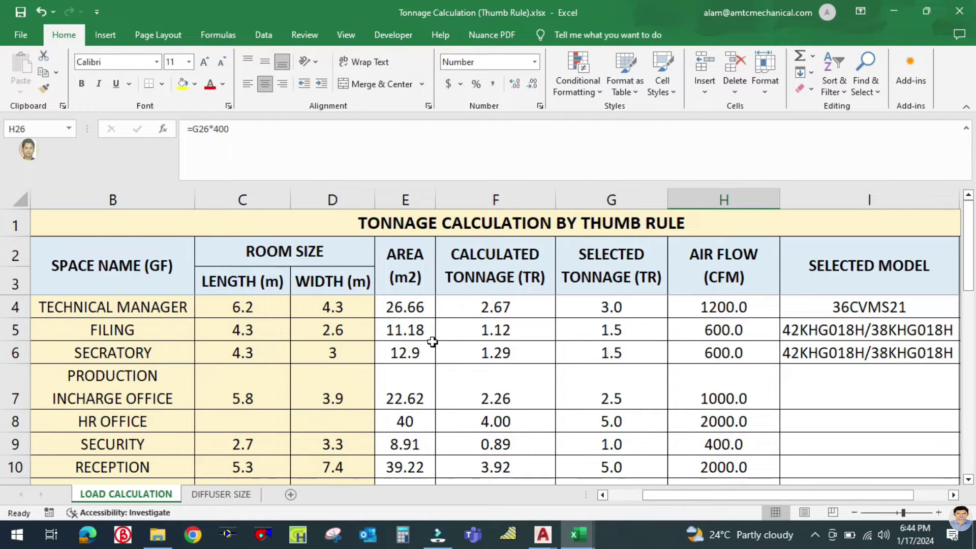
left_click(414, 308)
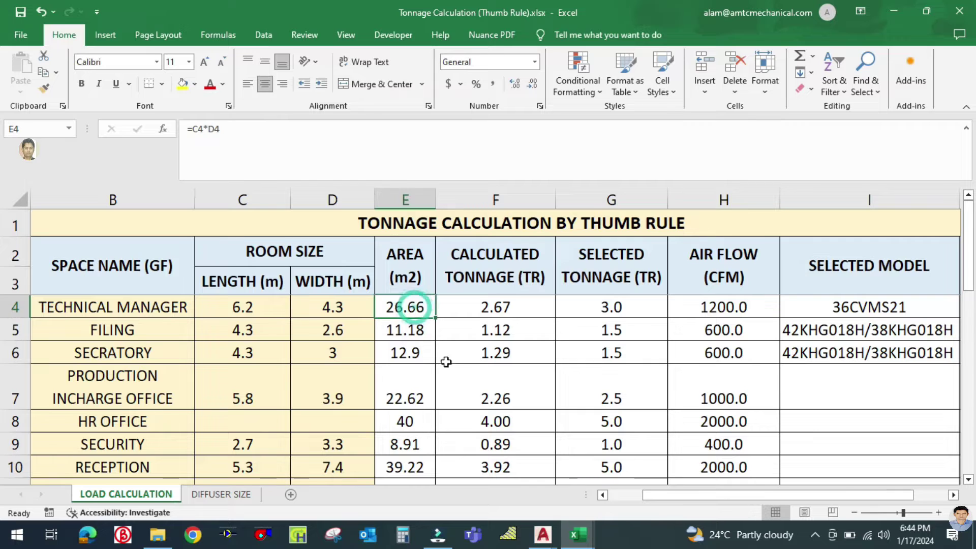
left_click_drag(648, 494, 614, 495)
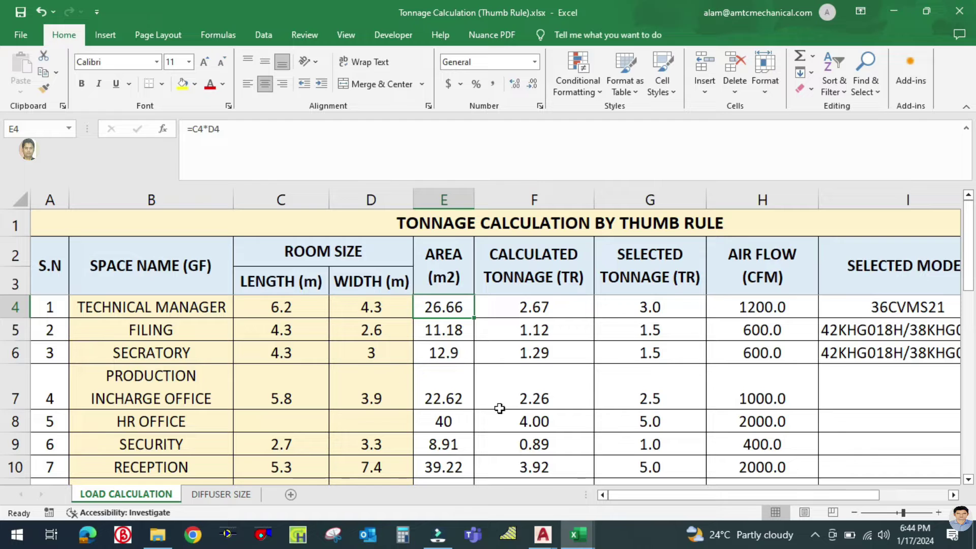
Give GF-FCU-001 a 27 m² area, 1 typical floor and 6 people.
mouse_move(576, 540)
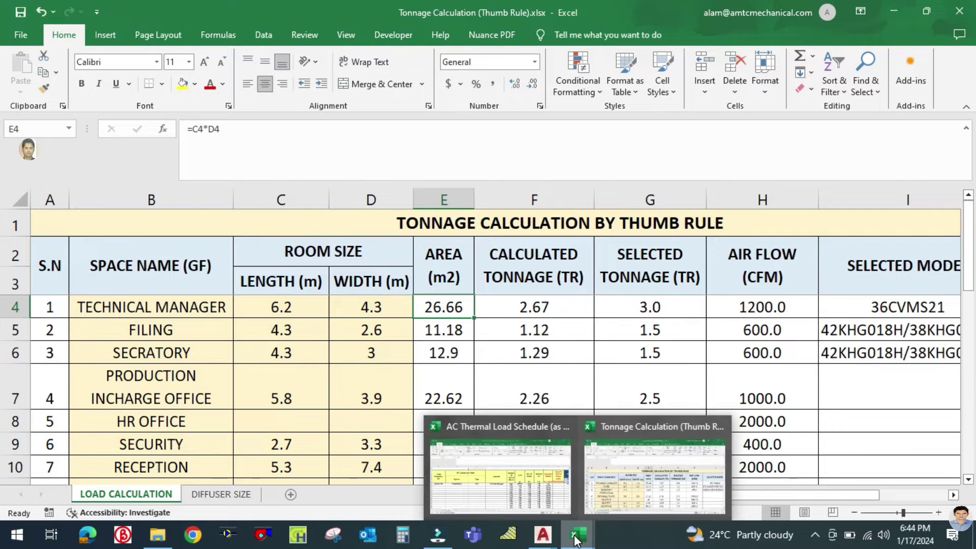
left_click(502, 474)
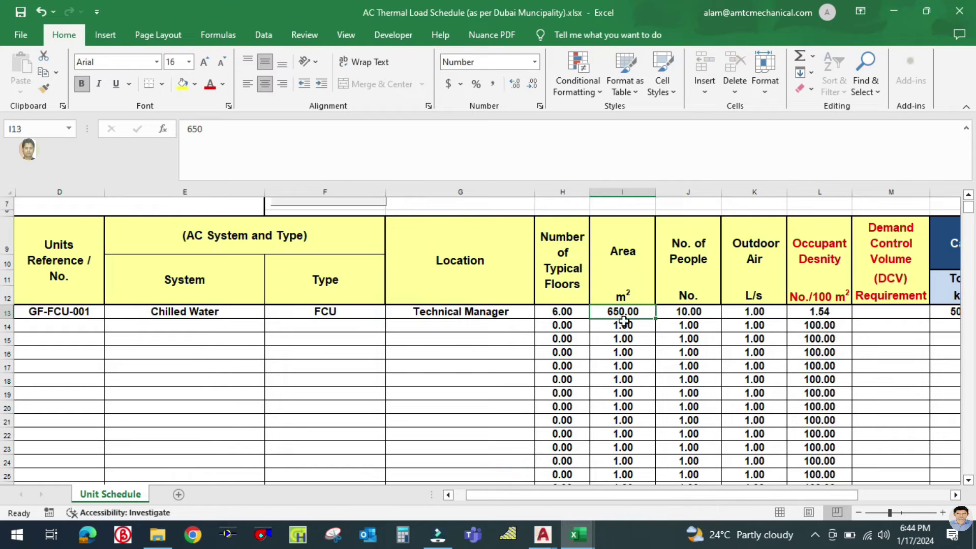
left_click(466, 389)
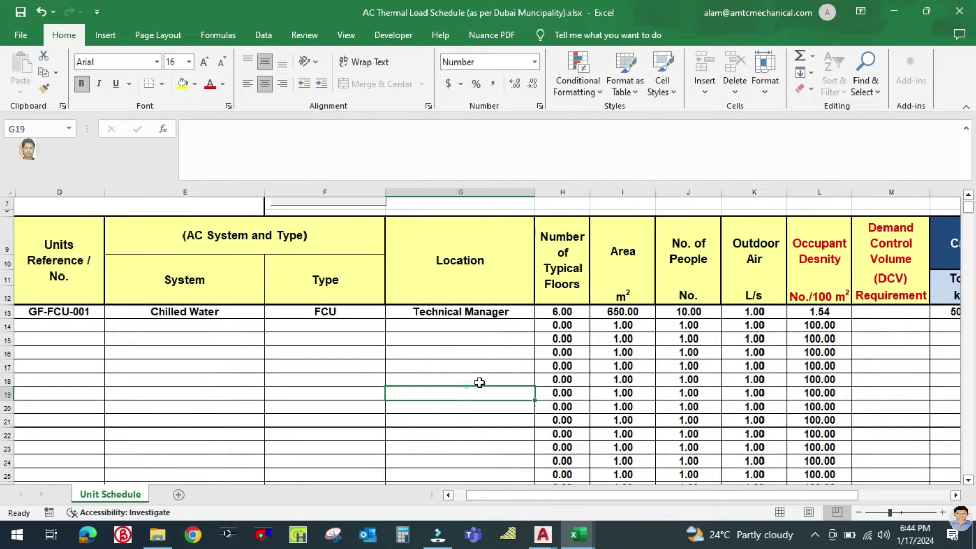
left_click(610, 313)
type("27")
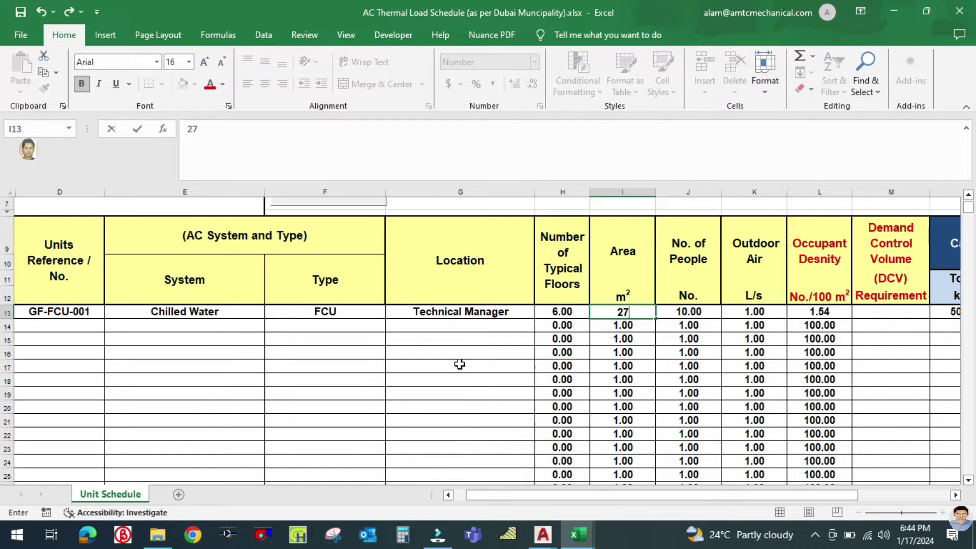
left_click(470, 352)
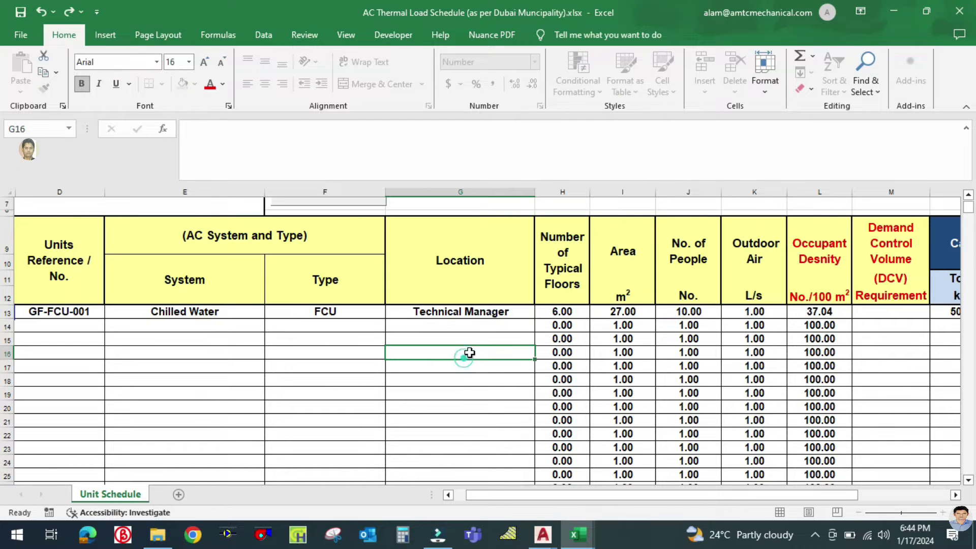
left_click(702, 310)
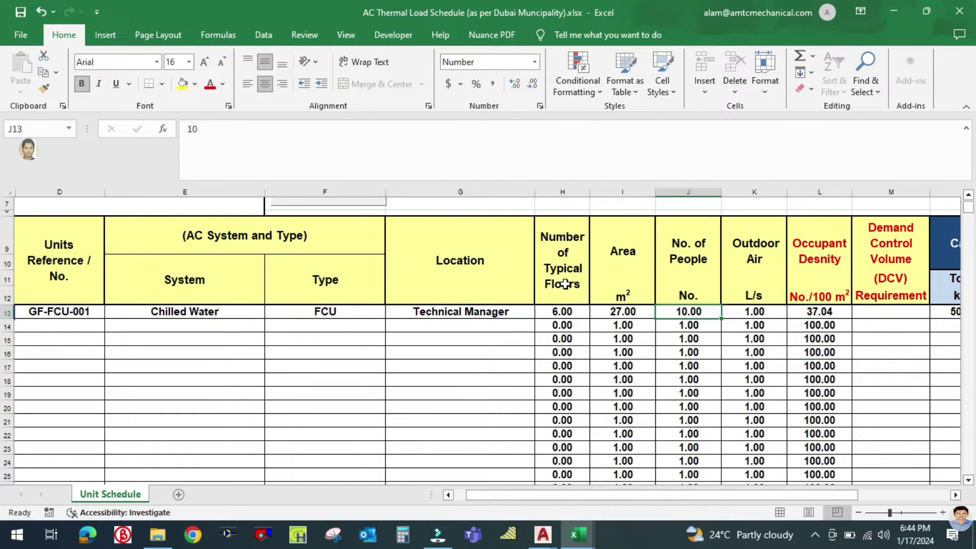
left_click(570, 312)
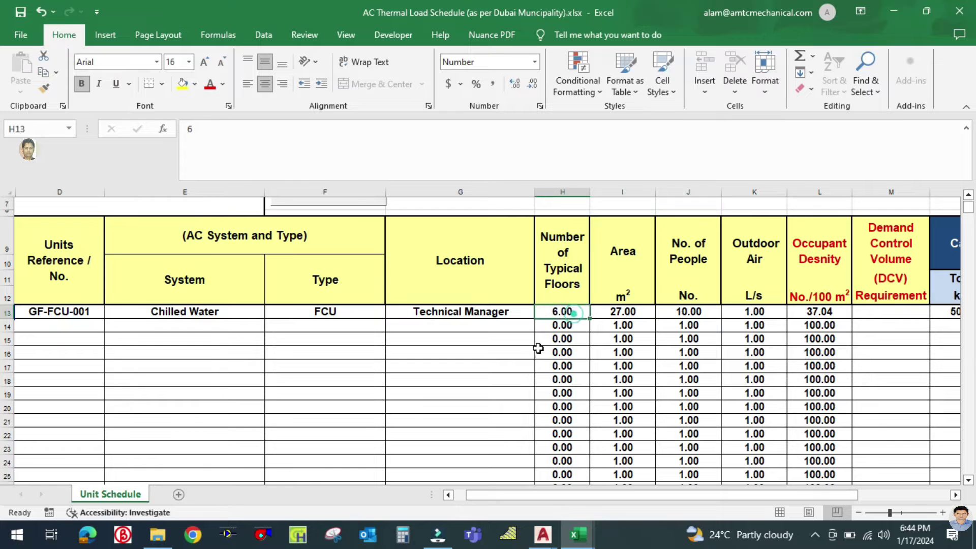
type("1")
left_click(505, 357)
left_click(672, 312)
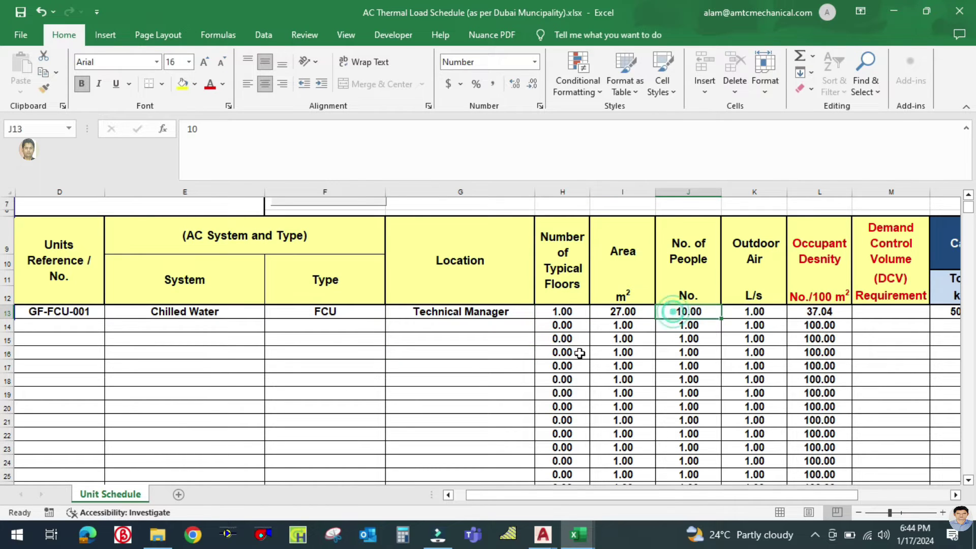
type("6")
left_click(497, 368)
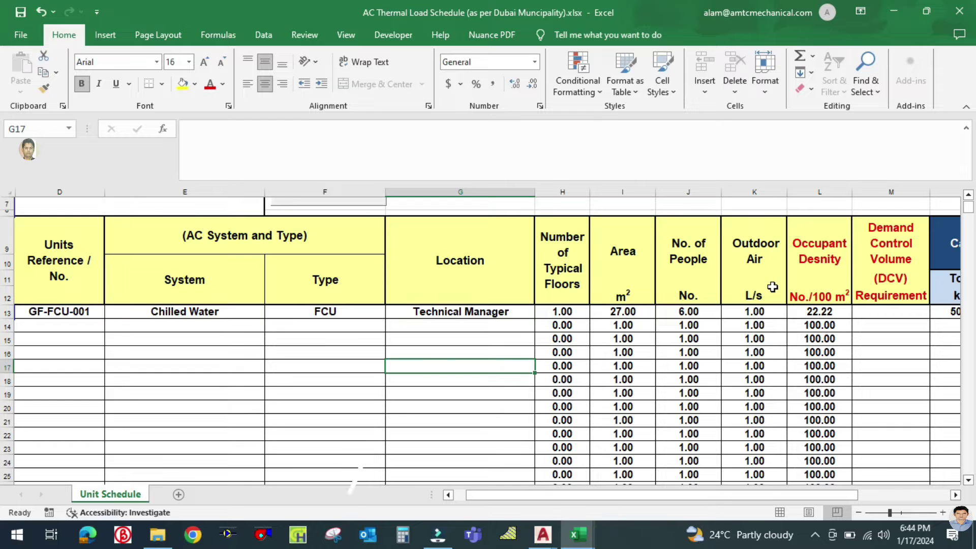
Set outdoor air to 0 in K13, K14 and K15.
scroll(748, 333, "down", 3)
scroll(752, 338, "up", 5)
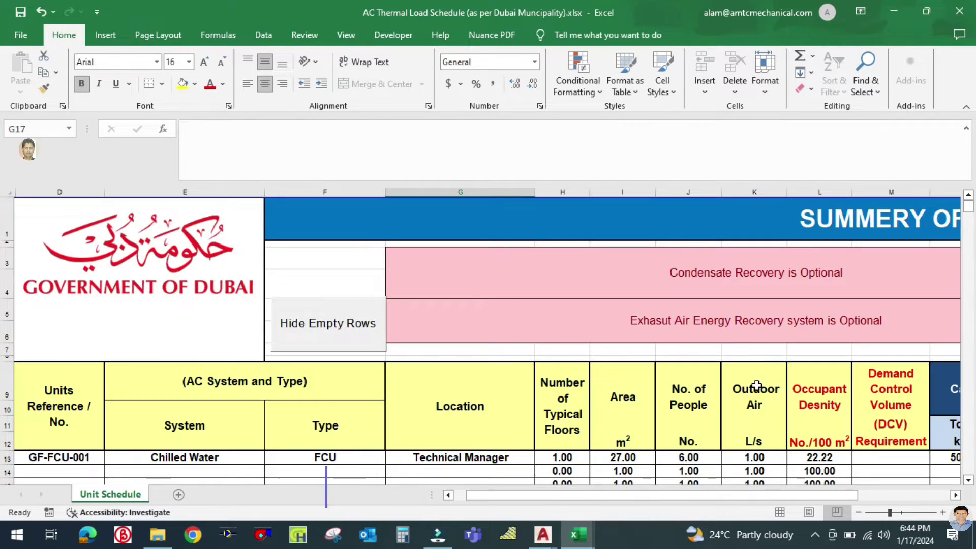
scroll(757, 385, "down", 2)
left_click(763, 311)
type("0")
left_click(875, 355)
left_click(753, 325)
type("0")
left_click(757, 404)
left_click(758, 340)
type("0")
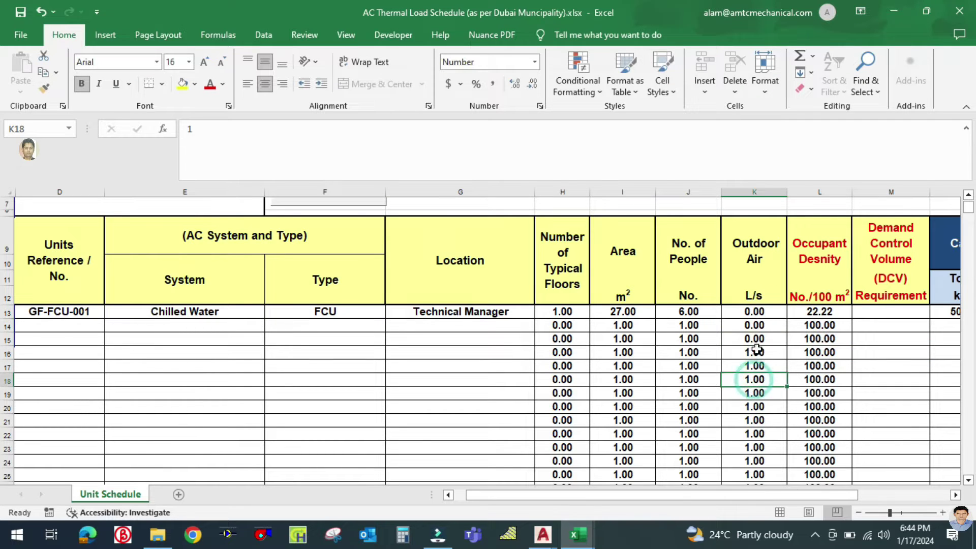
left_click_drag(759, 340, 758, 457)
key("ctrl+d")
left_click(755, 421)
scroll(758, 421, "down", 4)
scroll(758, 422, "up", 1)
left_click_drag(755, 336, 757, 470)
left_click_drag(760, 518, 760, 450)
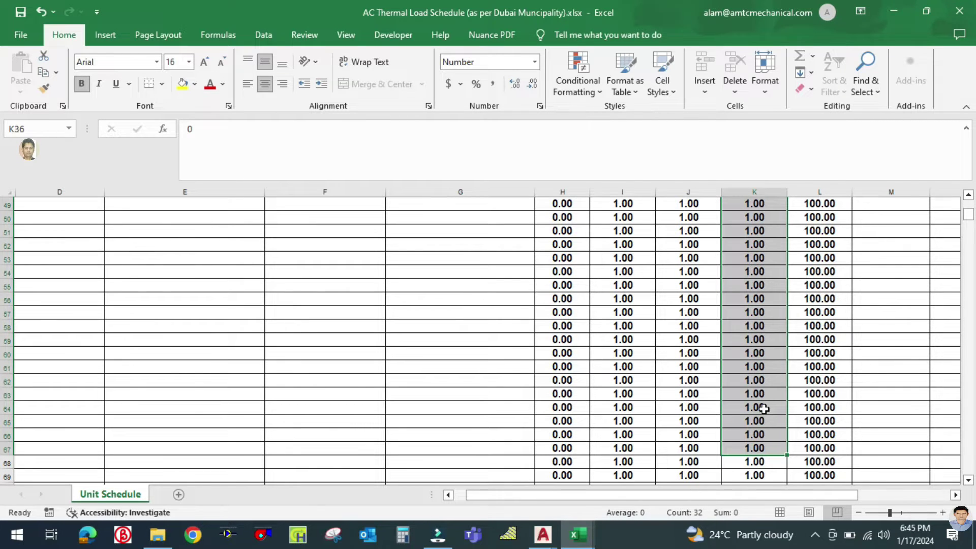
key("ctrl+d")
scroll(762, 407, "down", 3)
left_click(764, 329)
left_click_drag(764, 329, 758, 460)
key("ctrl+d")
left_click(488, 394)
scroll(508, 397, "up", 19)
scroll(560, 389, "up", 20)
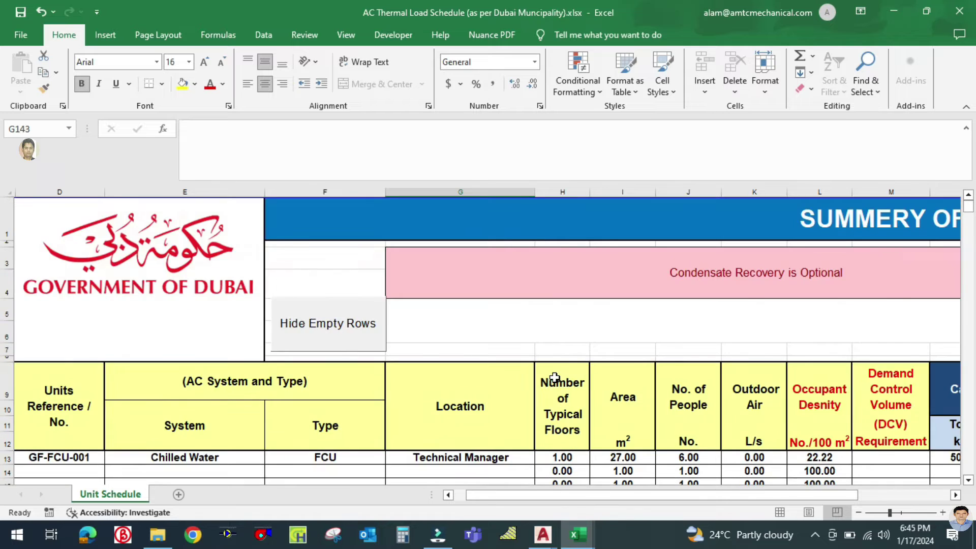
scroll(555, 378, "down", 2)
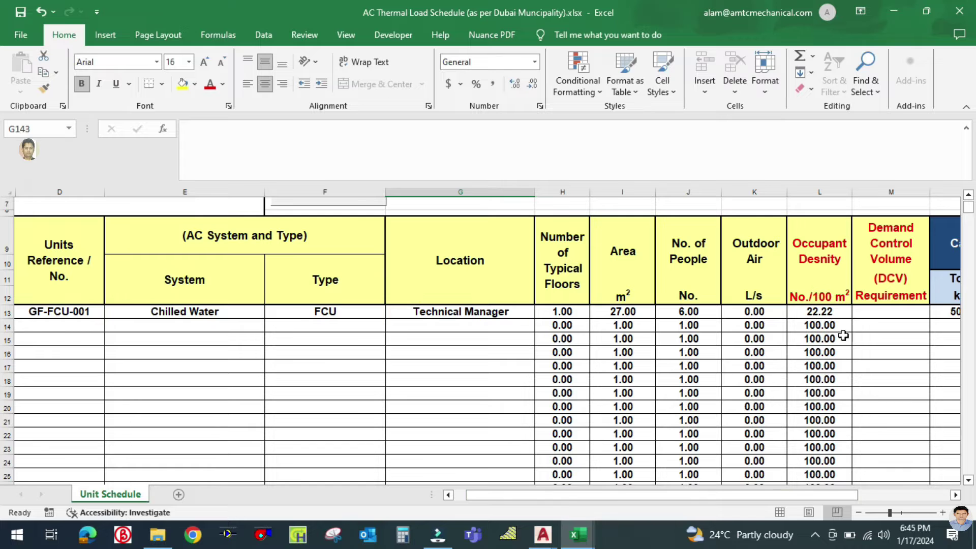
scroll(758, 496, "right", 3)
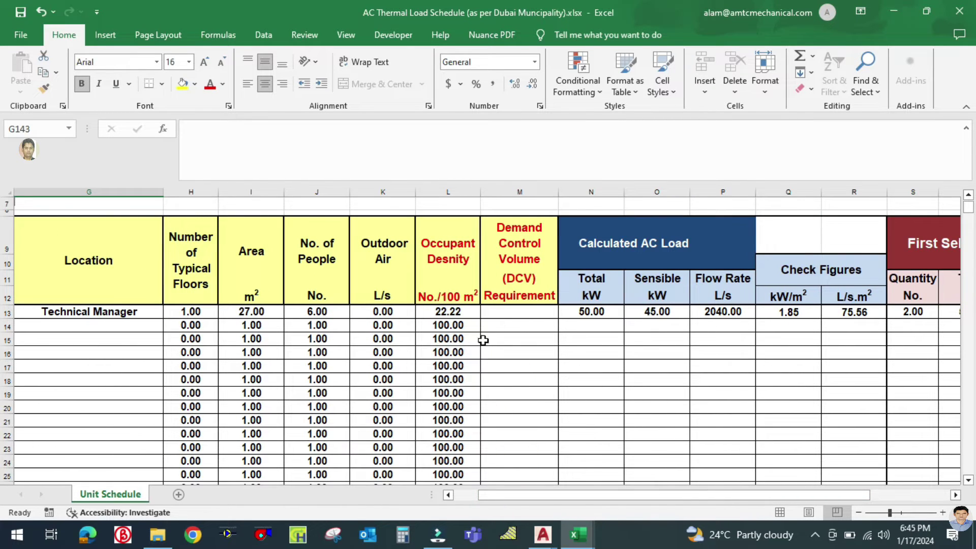
scroll(510, 342, "up", 1)
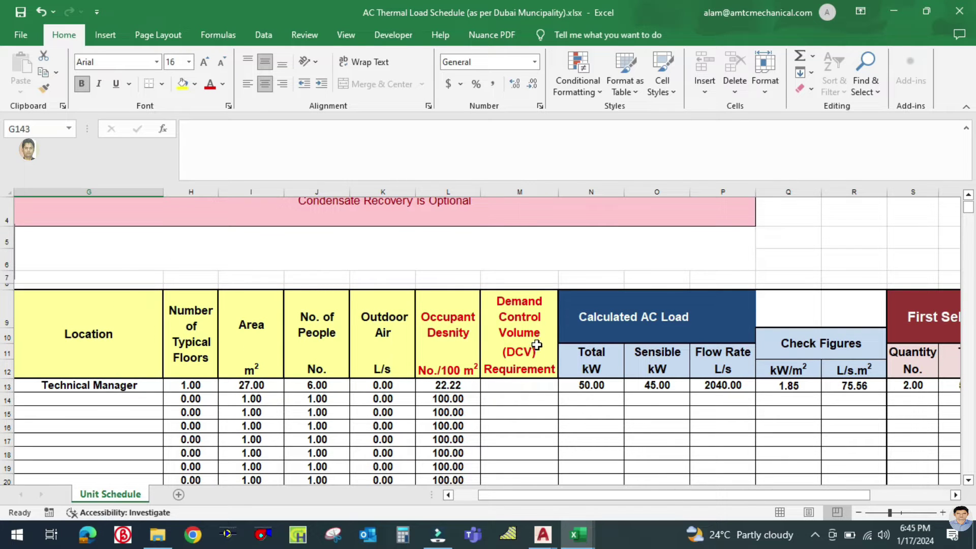
Confirm the DCV Requirement cells are empty, then hide column M.
left_click(523, 387)
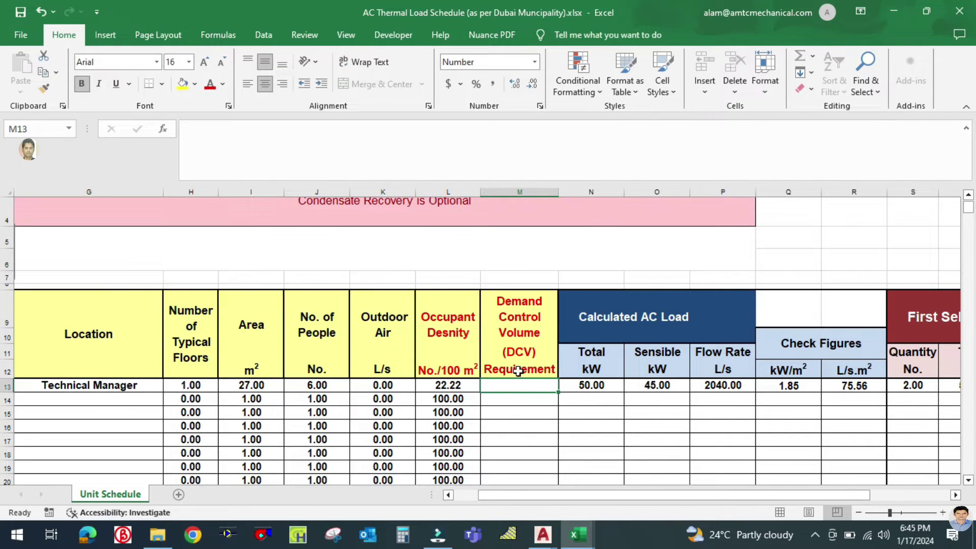
left_click(525, 421)
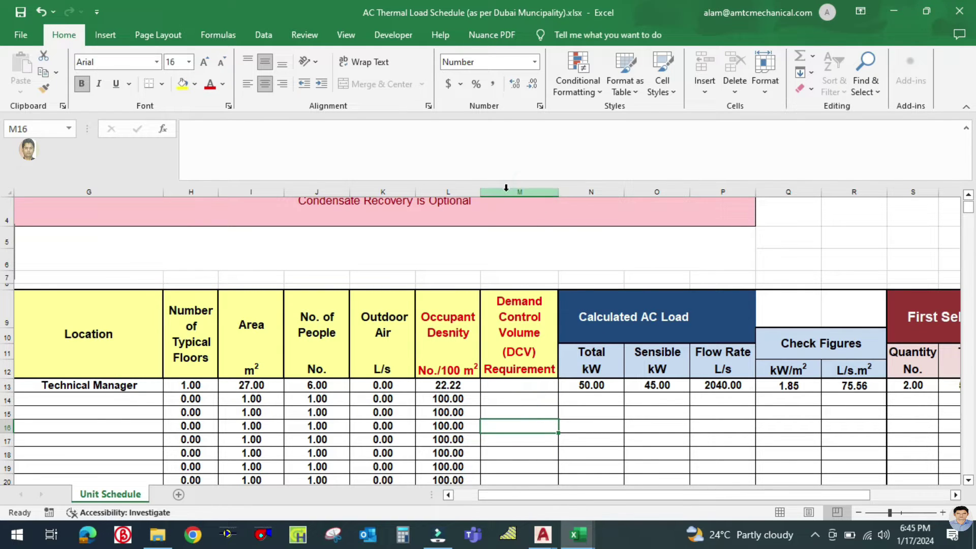
left_click(609, 452)
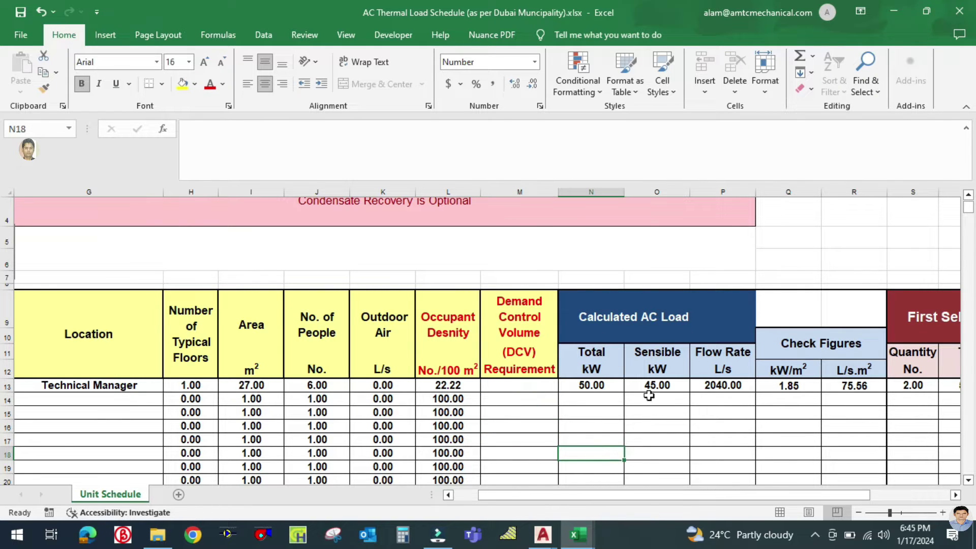
left_click(518, 192)
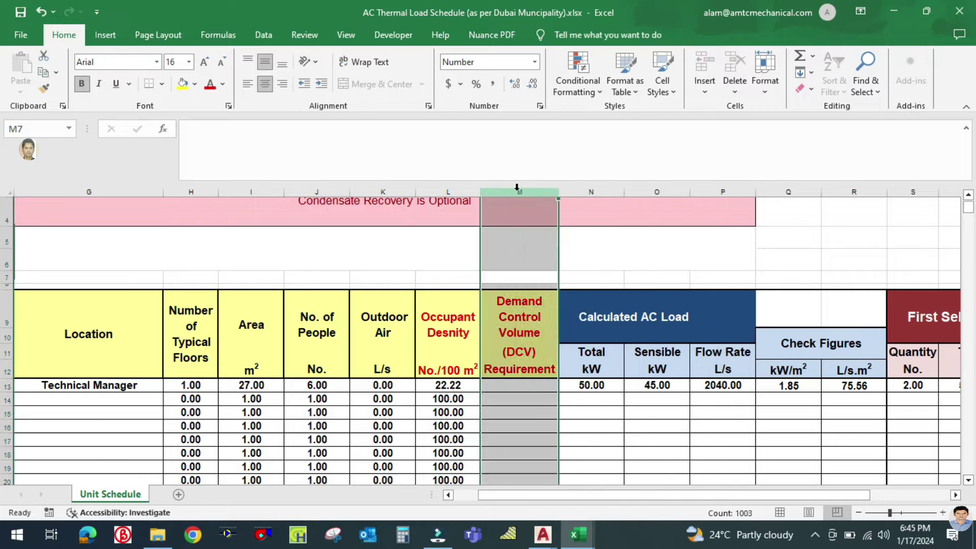
right_click(518, 192)
left_click(559, 378)
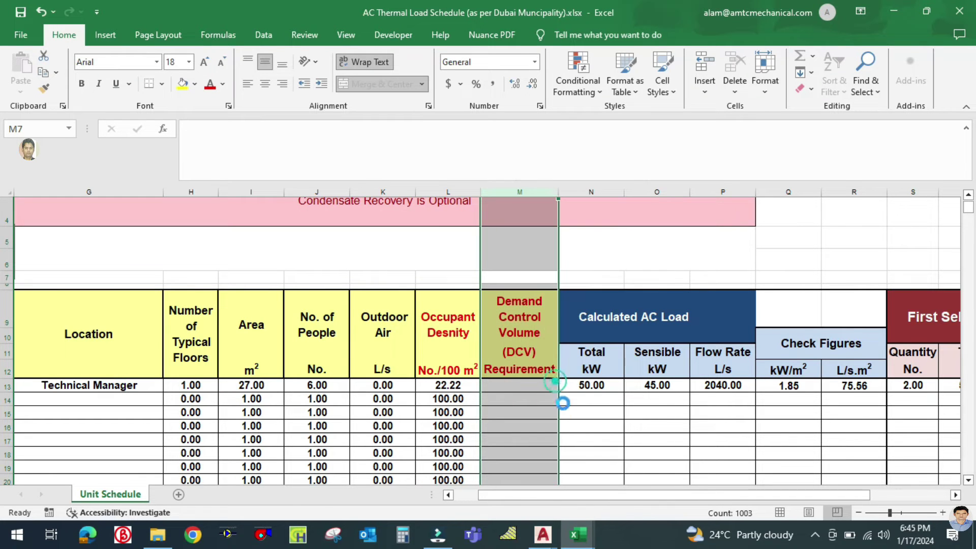
left_click(609, 441)
left_click_drag(729, 495, 724, 495)
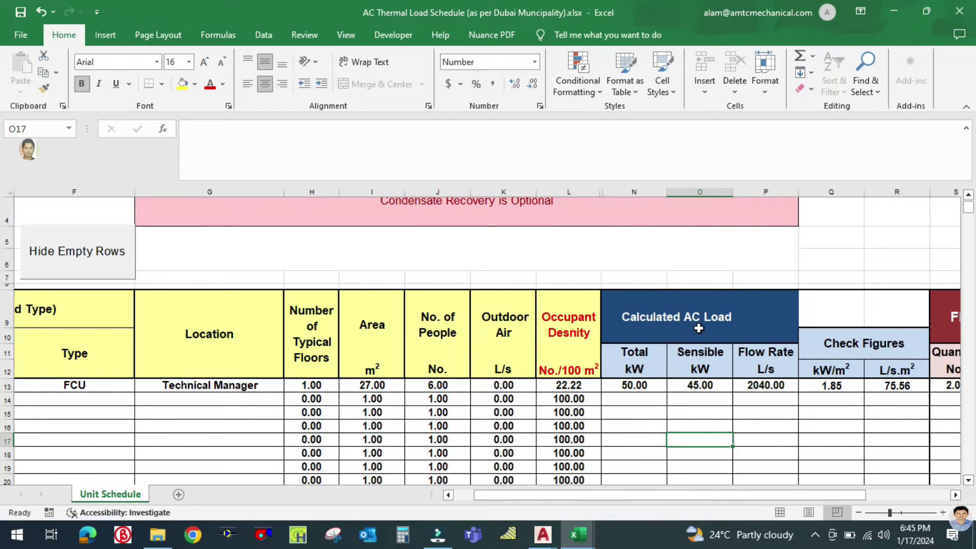
Look up the Technical Manager's calculated 2.67 TR in the Tonnage Calculation workbook.
left_click(657, 390)
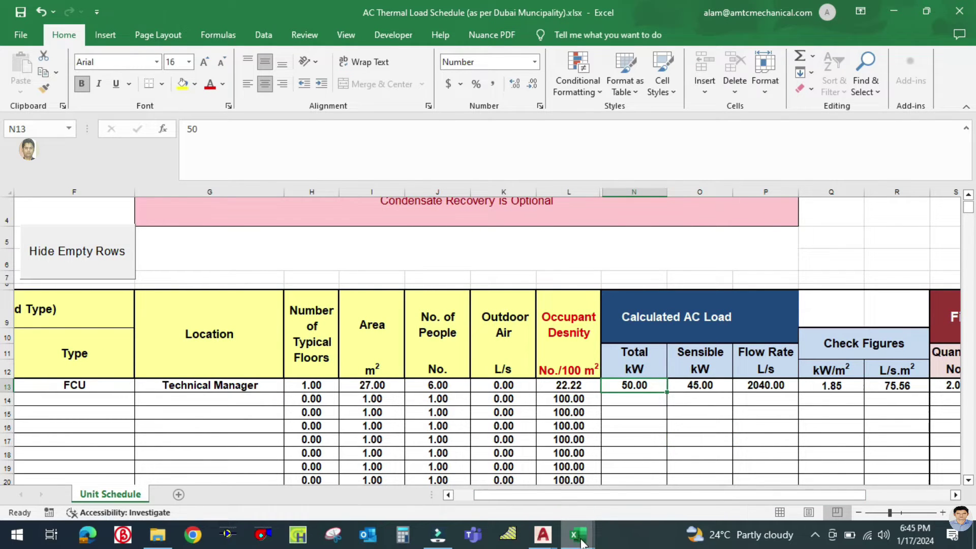
mouse_move(579, 534)
left_click(605, 498)
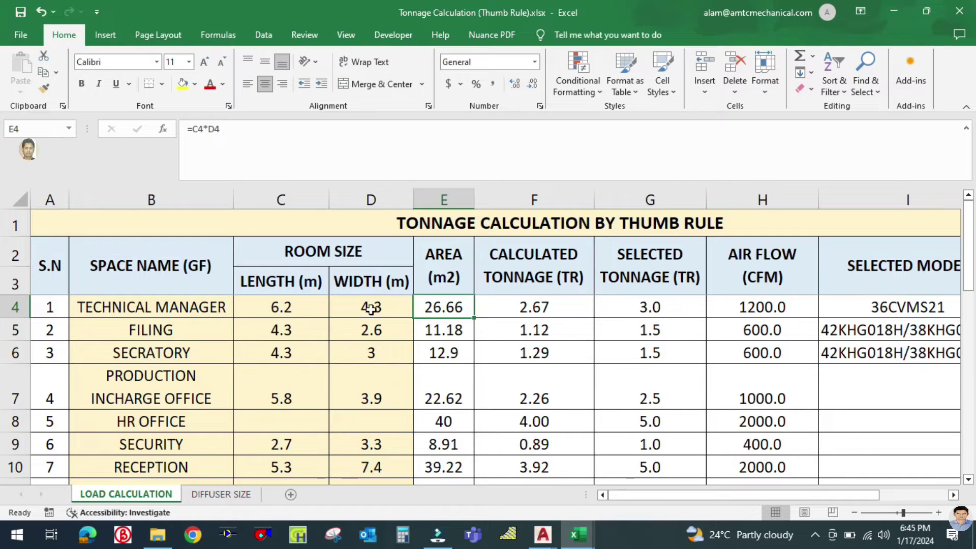
left_click(538, 309)
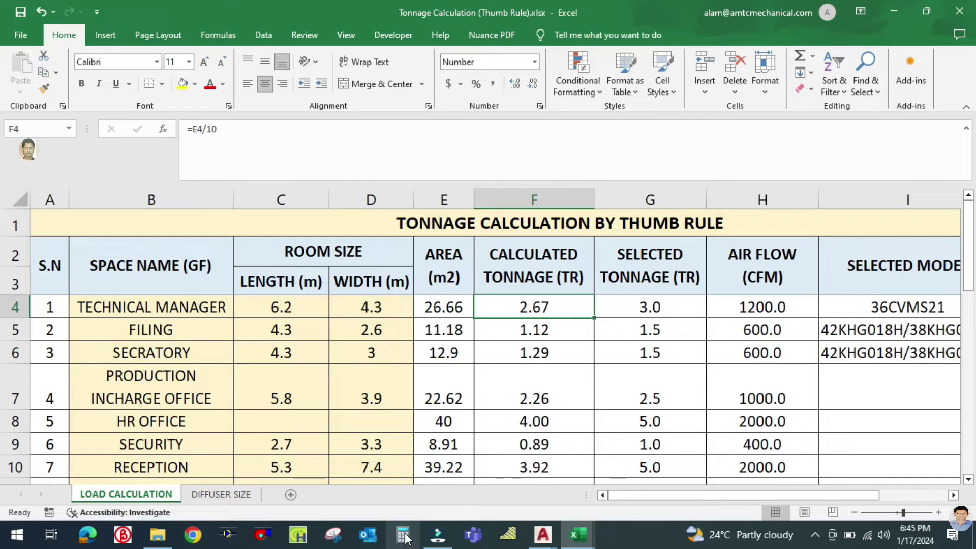
mouse_move(584, 534)
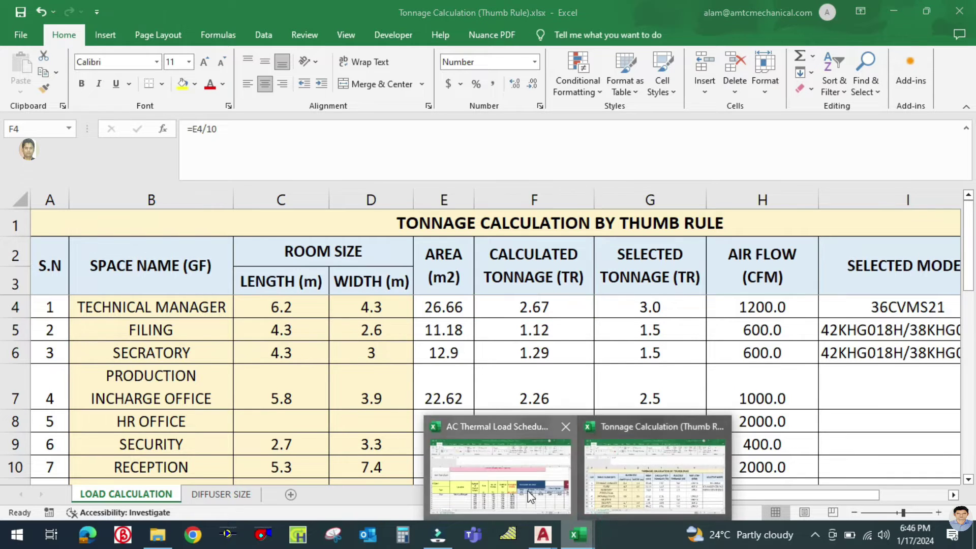
left_click(501, 470)
Multiply 2.67 by 3.51 in Calculator to convert tonnage to kW.
left_click(403, 534)
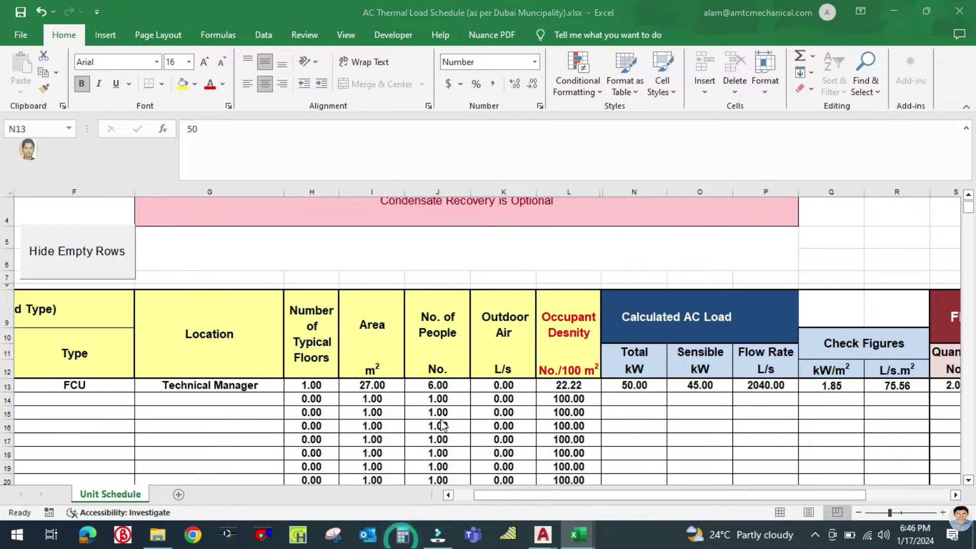
type("2.67")
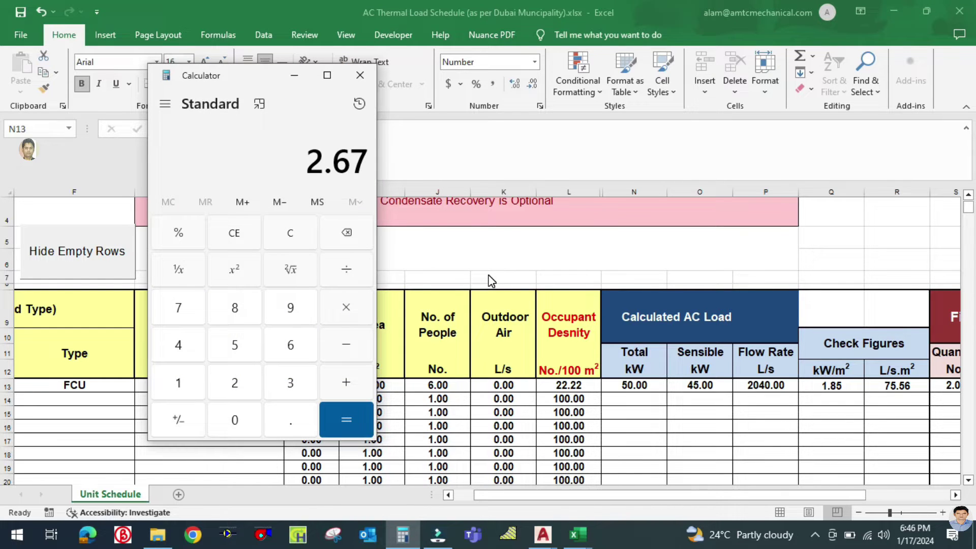
type(" × 3.51")
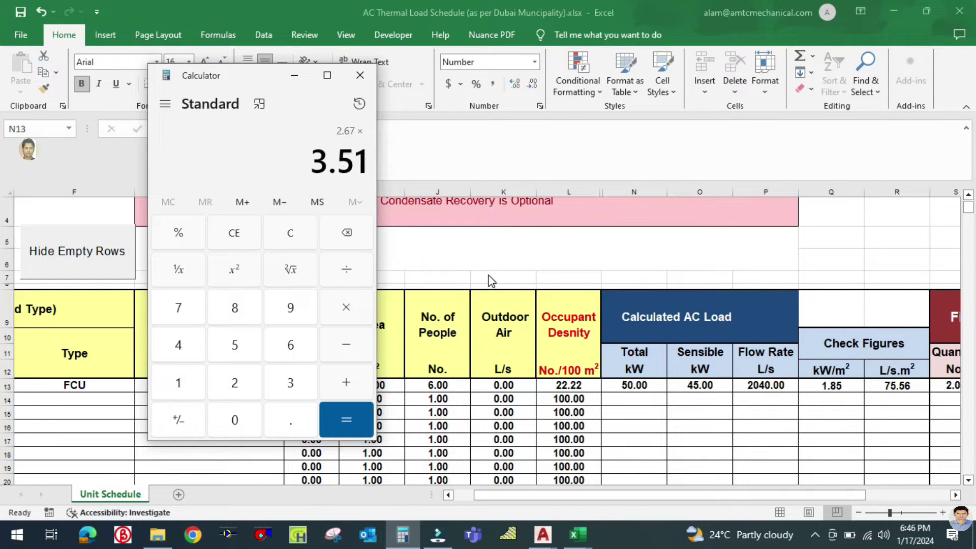
key("Return")
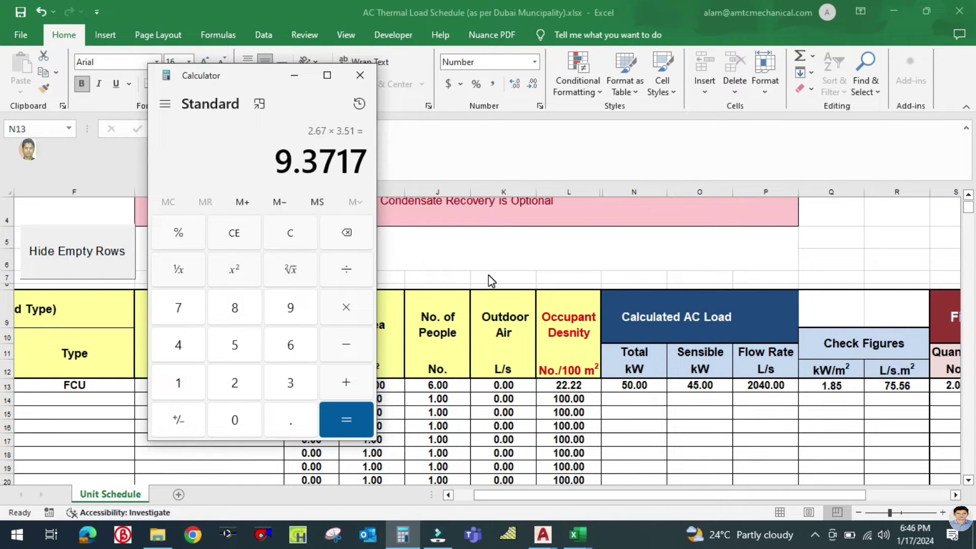
left_click(295, 76)
Replace GF-FCU-001's Total kW of 50 with 9.3.
left_click(653, 423)
left_click(643, 382)
type("9.")
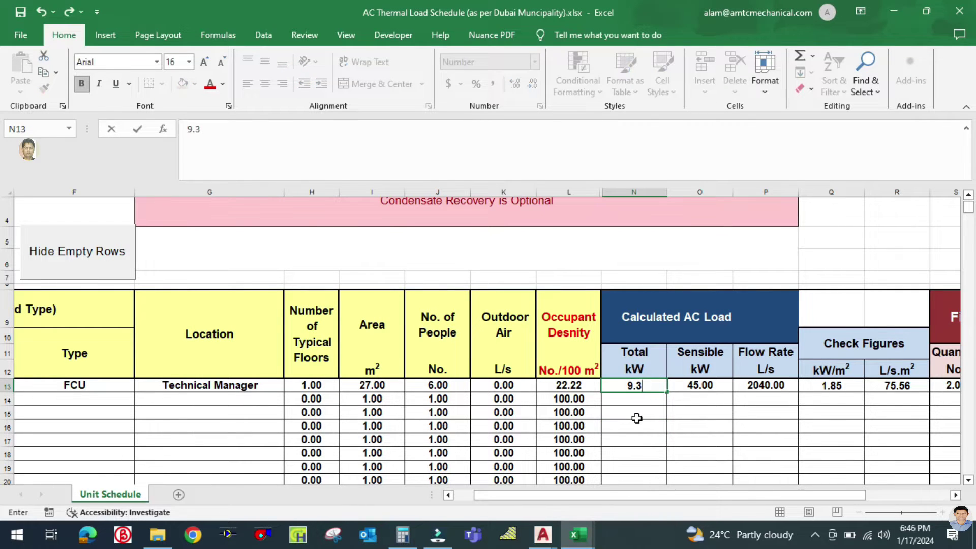
type("3")
left_click(637, 417)
Compare GF-FCU-001's row, including the 2040 flow rate, against the Tonnage workbook.
left_click(691, 385)
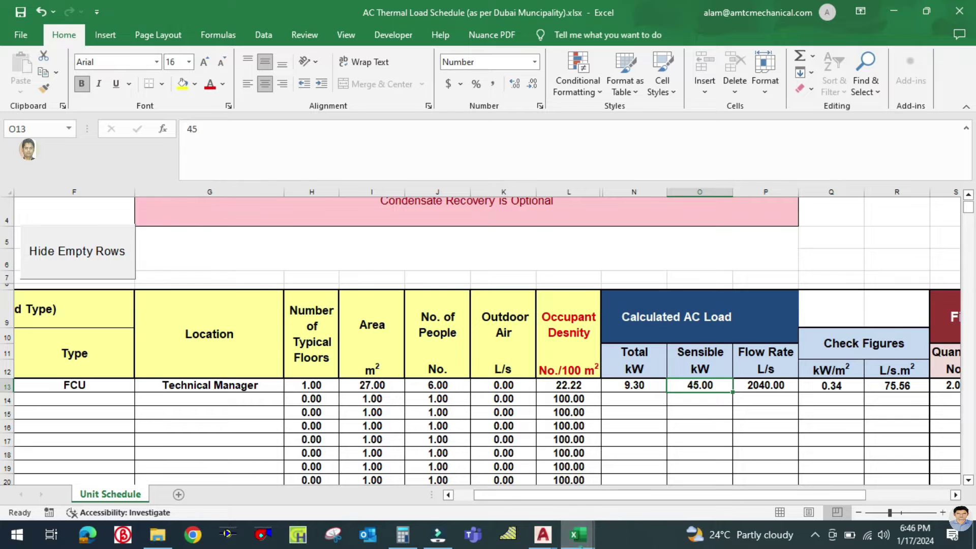
left_click(589, 537)
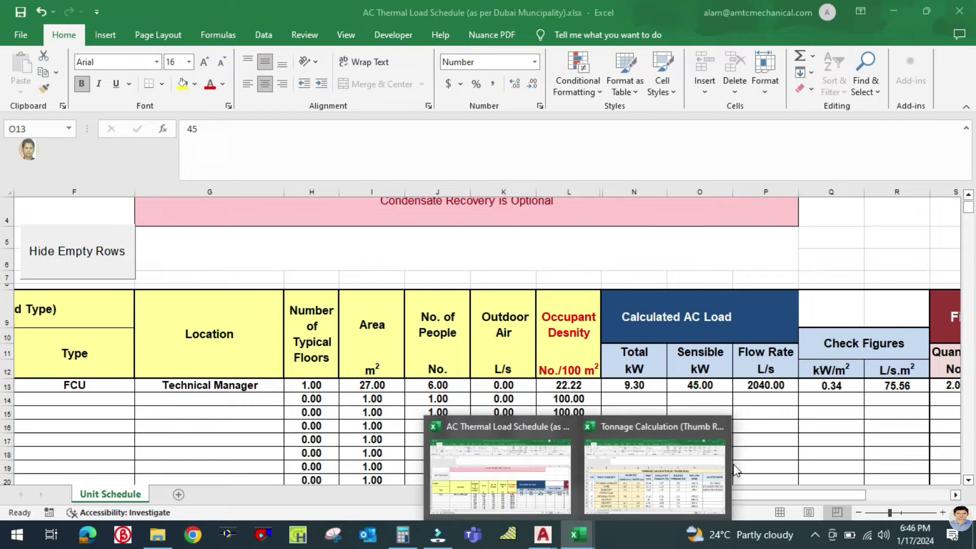
left_click(682, 471)
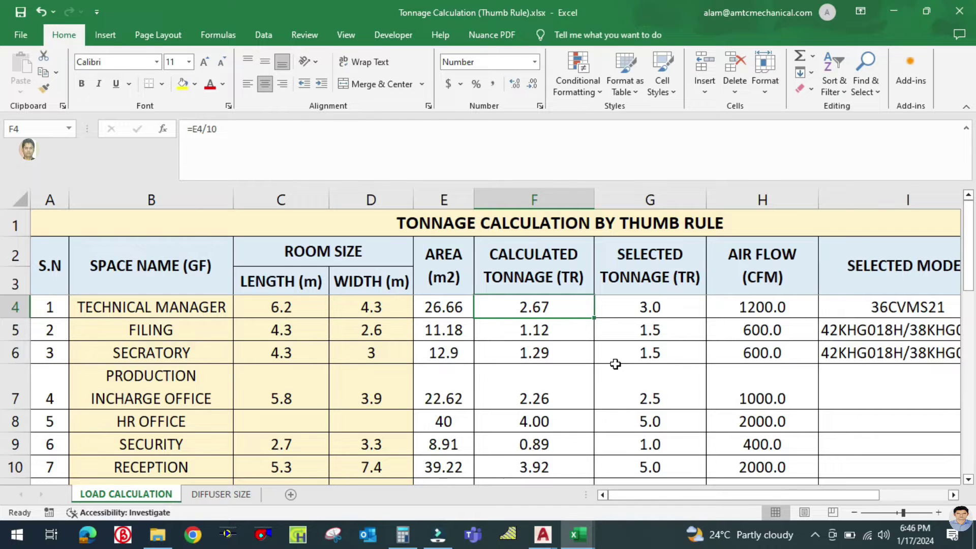
mouse_move(578, 534)
left_click(540, 487)
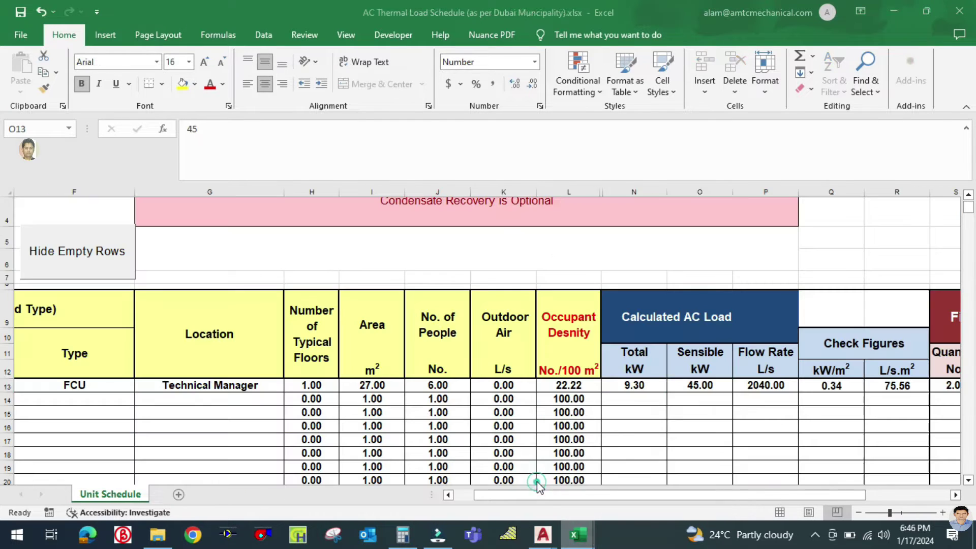
left_click(718, 433)
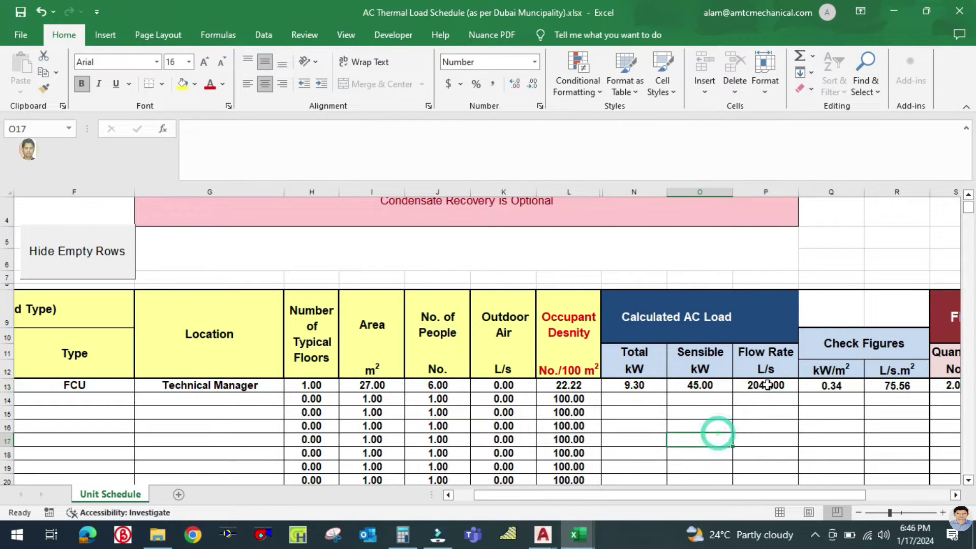
left_click(763, 385)
mouse_move(578, 533)
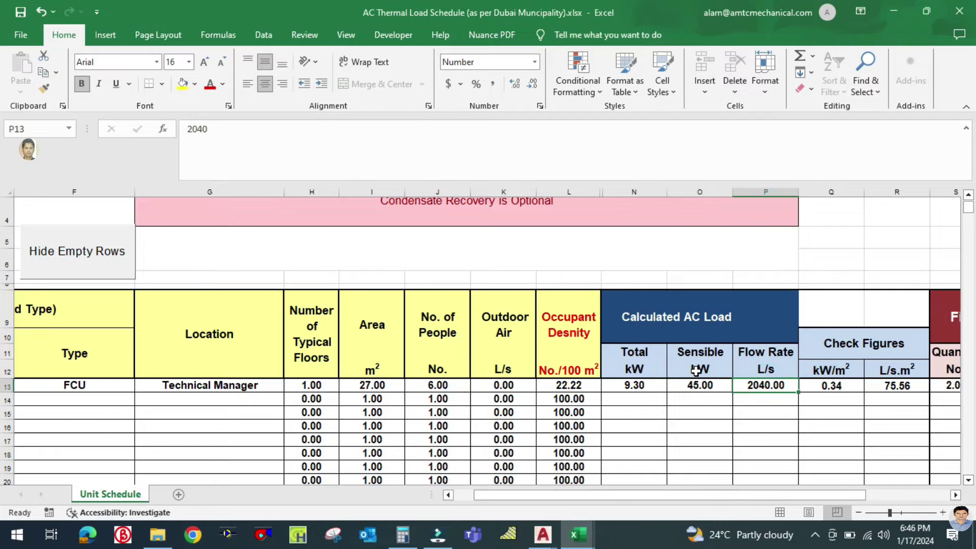
Clear GF-FCU-001's Sensible kW value of 45 in O13.
left_click(700, 387)
key("Delete")
left_click(697, 428)
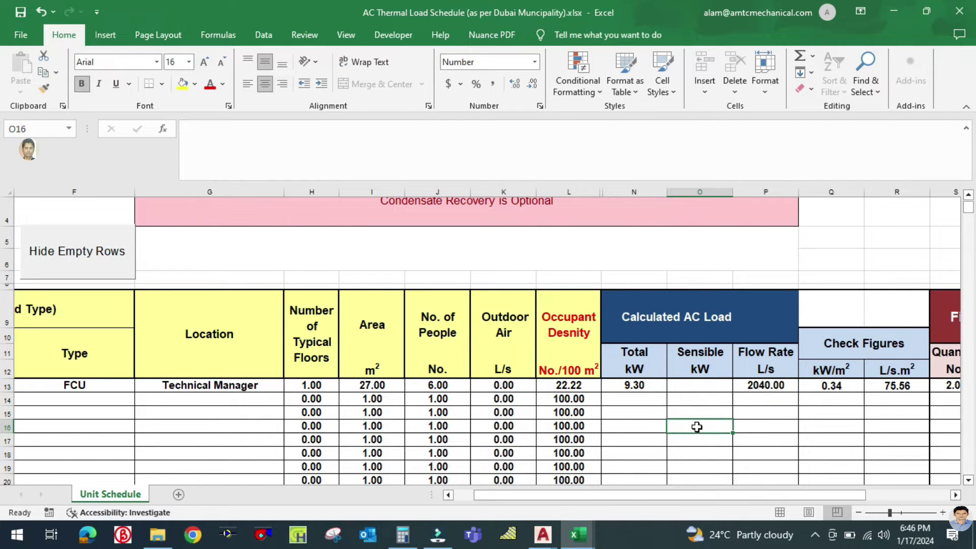
mouse_move(578, 534)
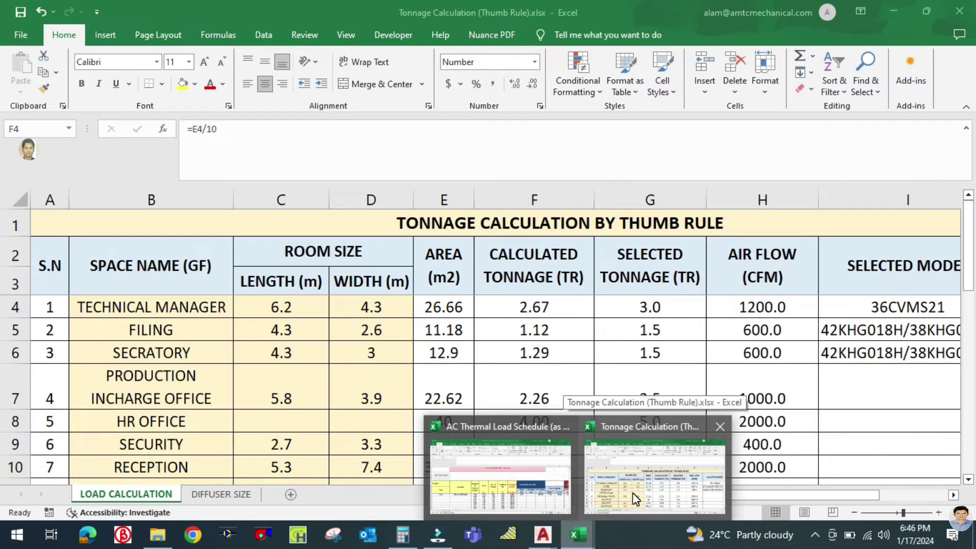
left_click(632, 493)
mouse_move(590, 534)
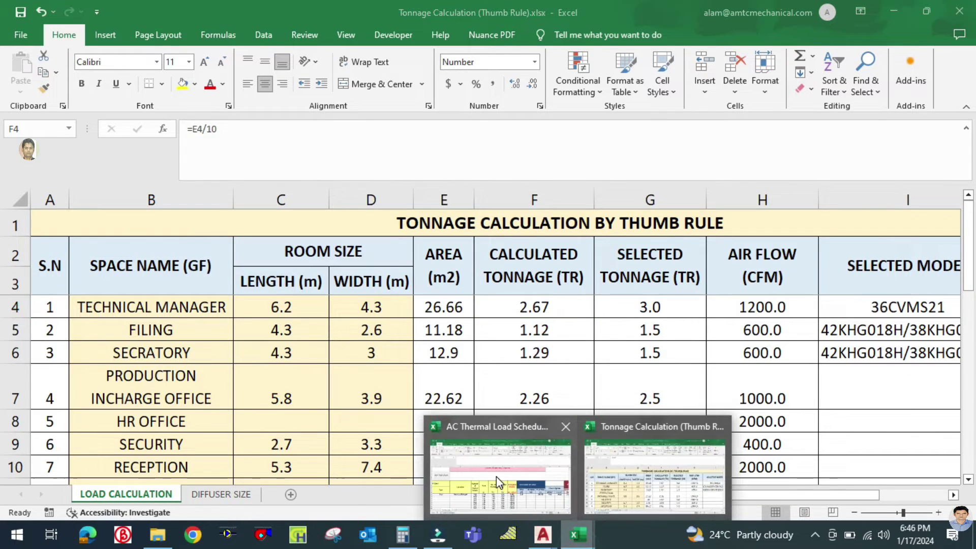
left_click(497, 478)
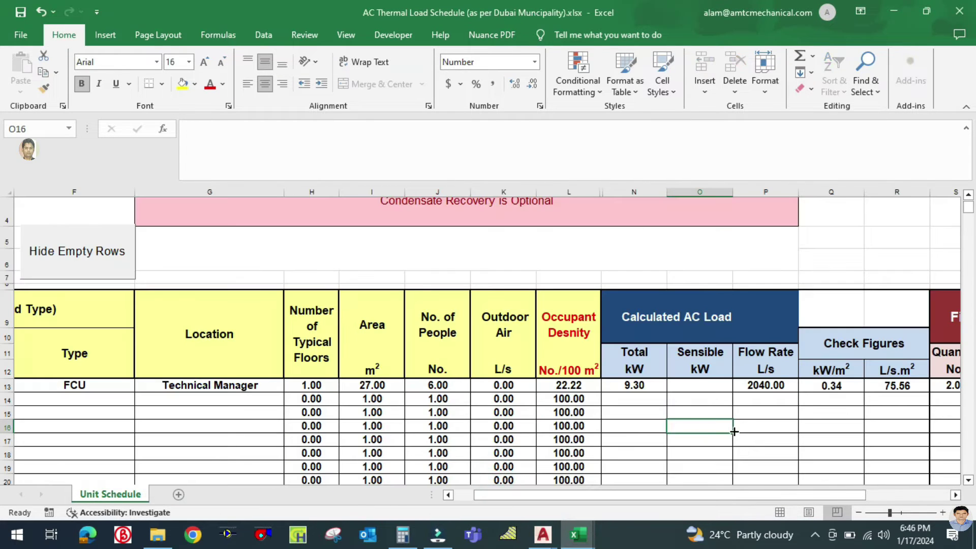
left_click(403, 534)
Divide 1200 by 2.119 in Calculator.
left_click(279, 238)
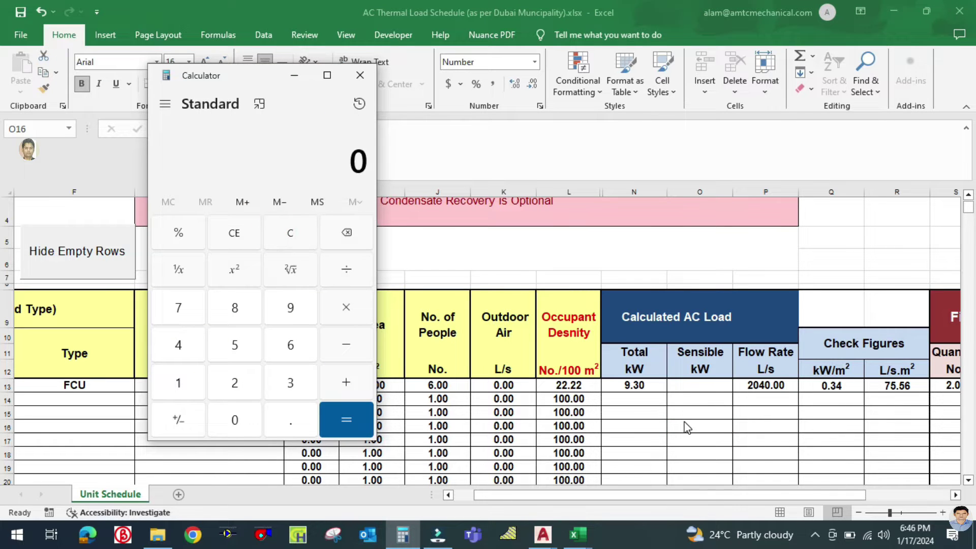
type("21")
key("BackSpace")
key("BackSpace")
type("1200")
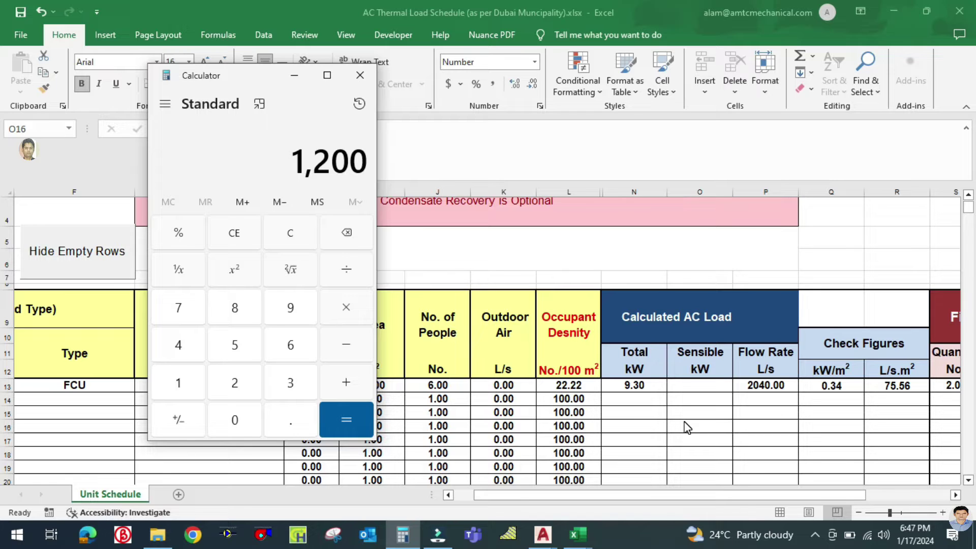
type("2.119")
key("Return")
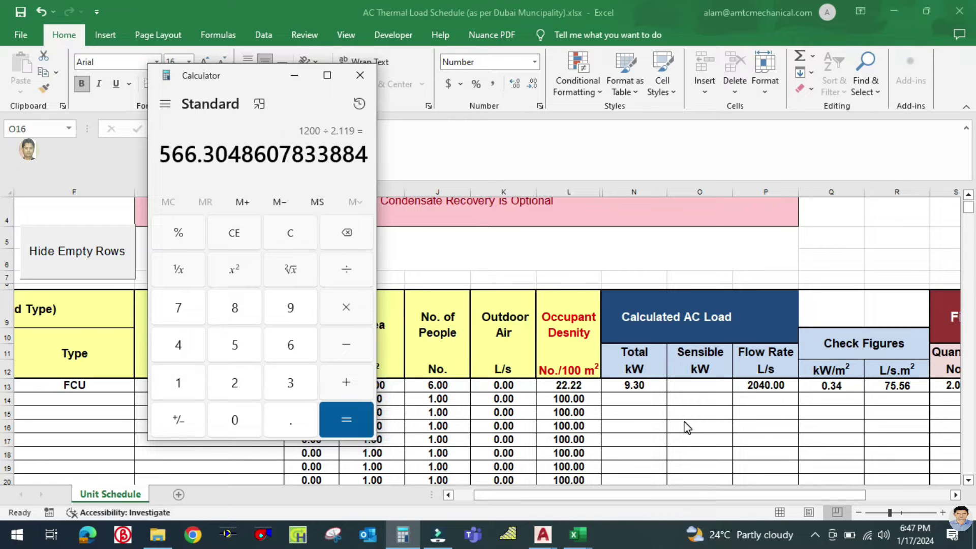
Replace GF-FCU-001's flow rate of 2040 with 566 in P13.
left_click(785, 449)
key("Up")
key("Up")
key("Up")
key("Up")
key("Up")
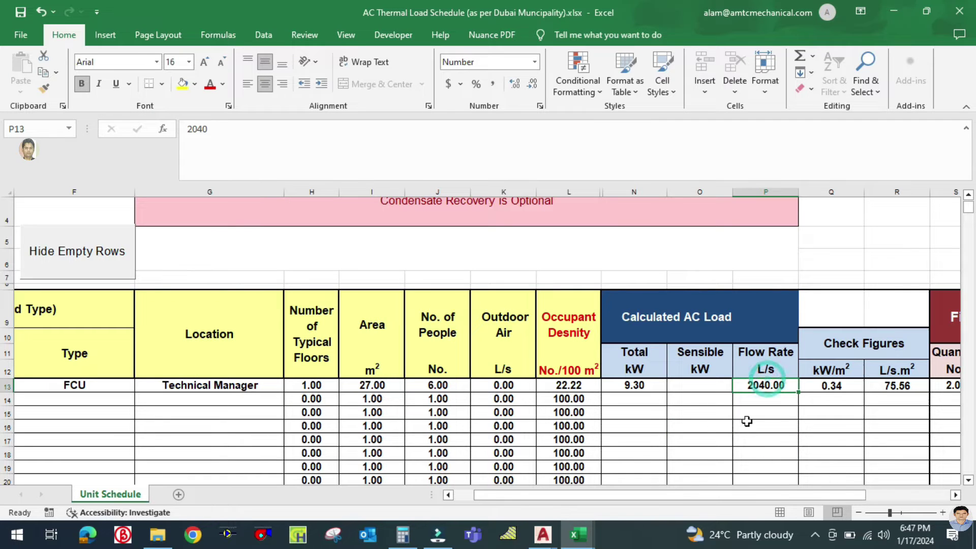
type("566")
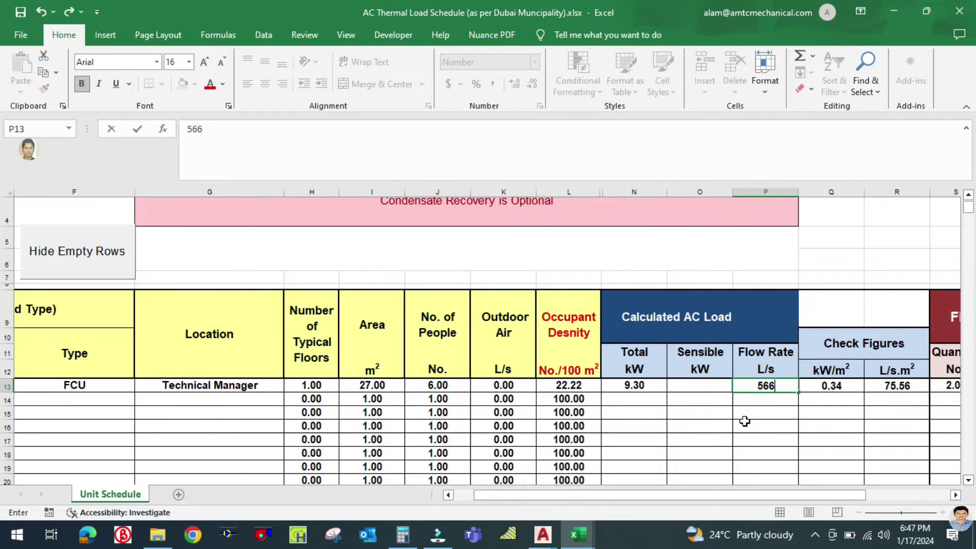
left_click(743, 423)
mouse_move(579, 534)
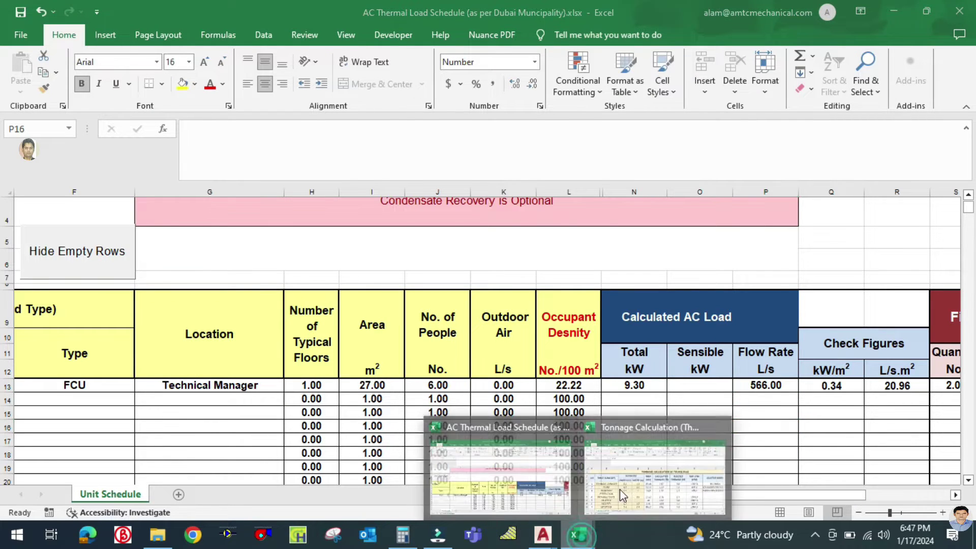
left_click(624, 481)
Review FCU-001's kW/m², L/s.m² and first-selection quantity figures in cells Q13–S13.
key("ctrl+Tab")
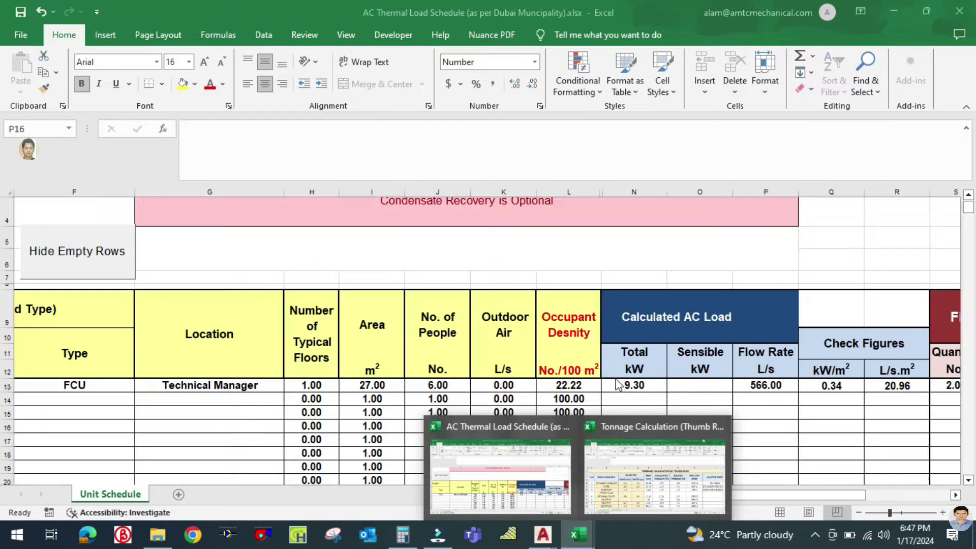
left_click_drag(690, 496, 695, 496)
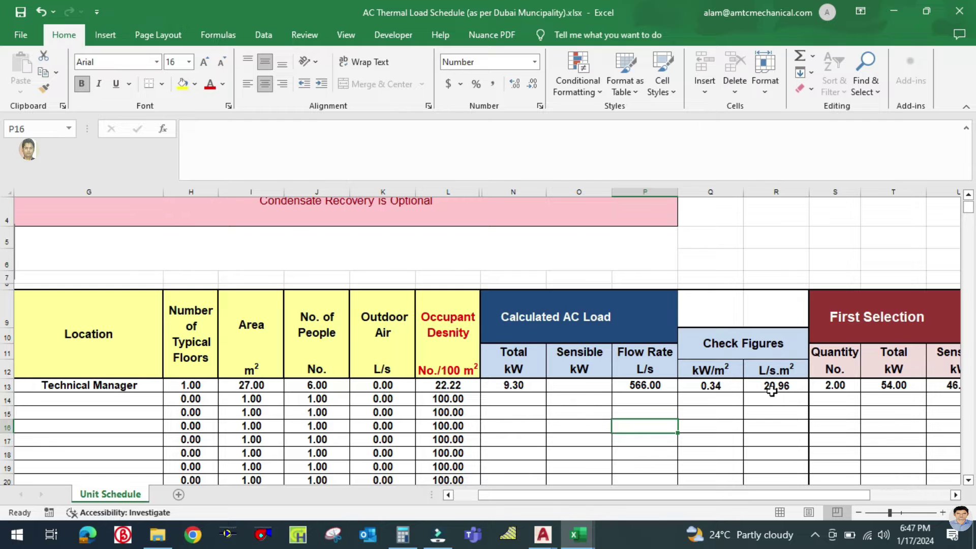
left_click(715, 387)
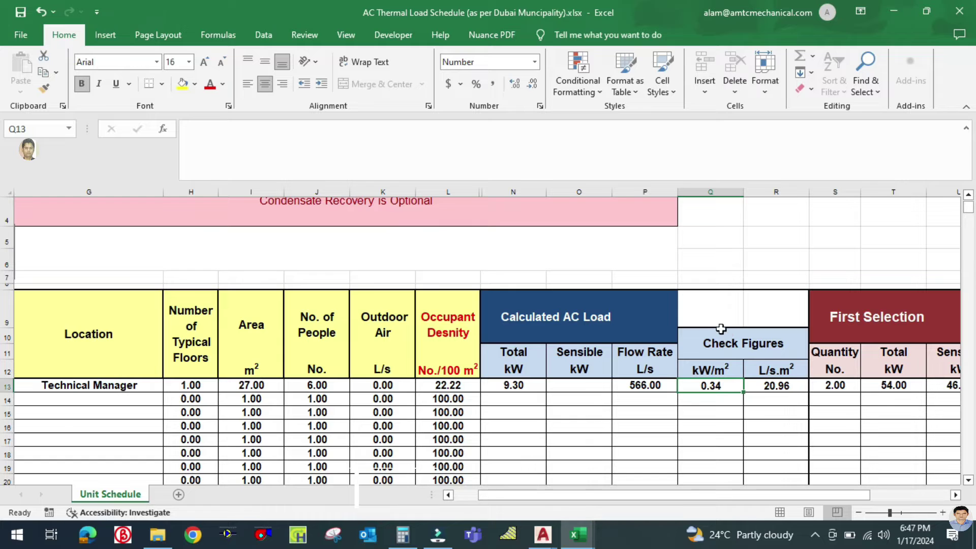
left_click(787, 386)
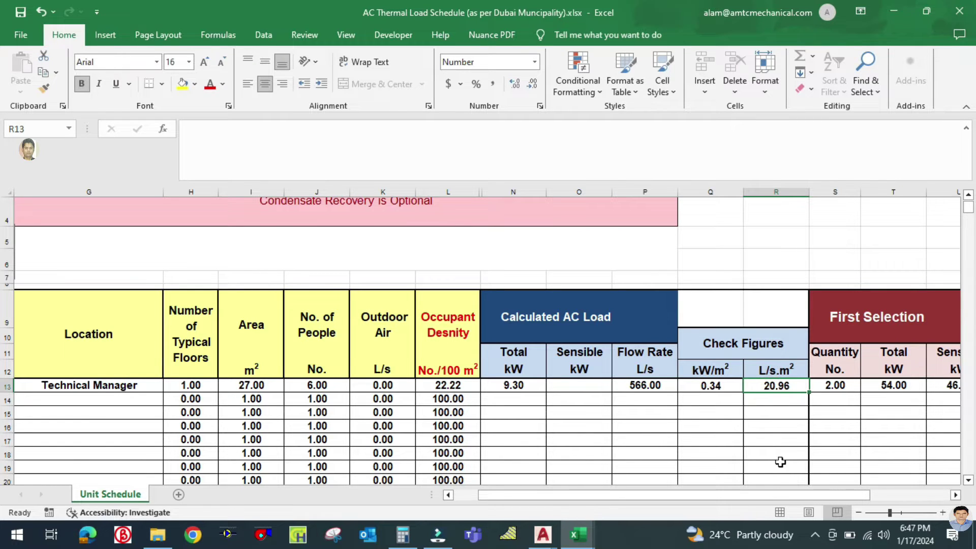
left_click_drag(767, 493, 775, 494)
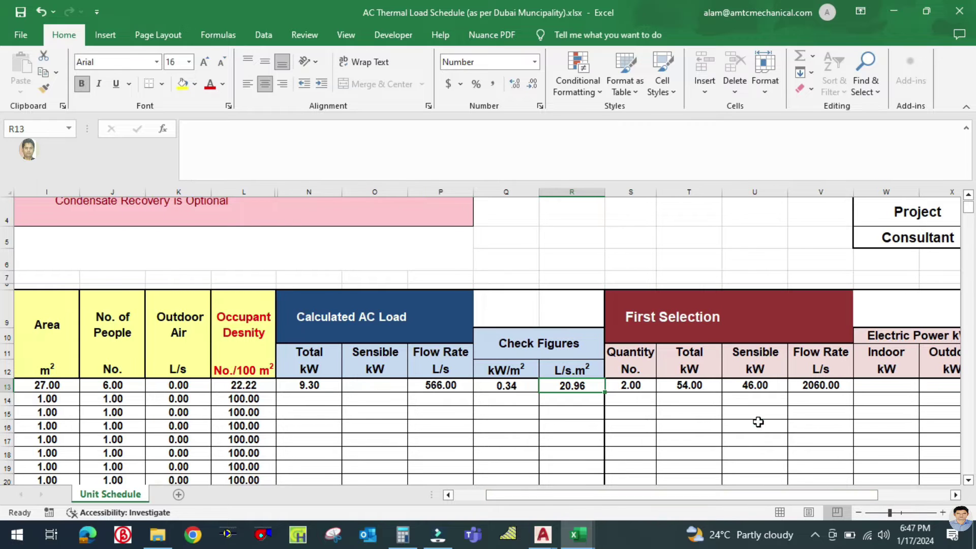
left_click(755, 424)
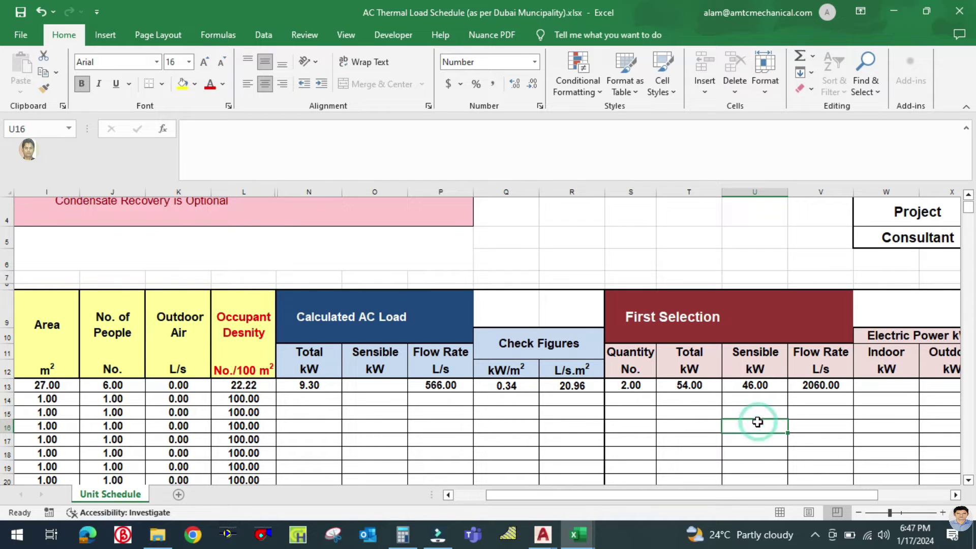
left_click(640, 414)
left_click(634, 386)
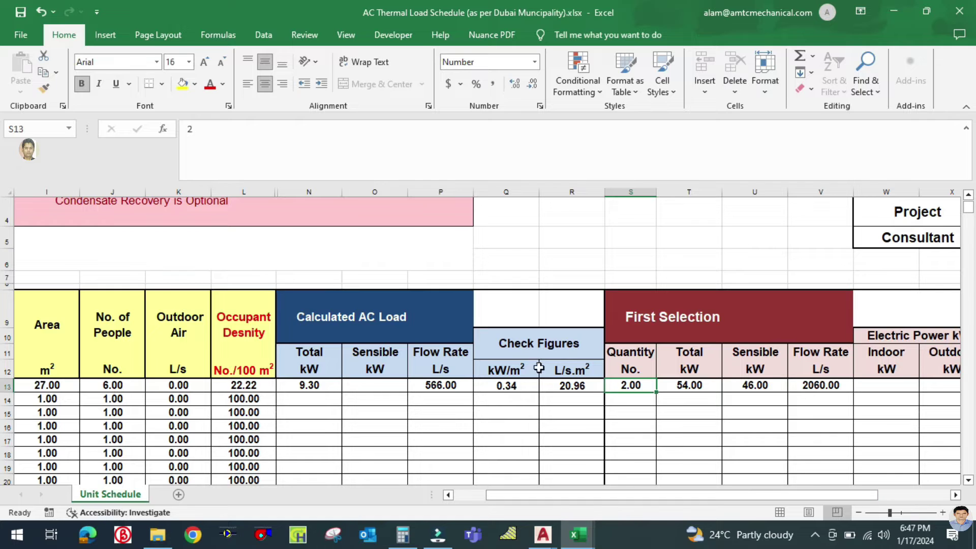
Open the FCUSKM.pdf fan coil catalogue from the project folder.
left_click(157, 535)
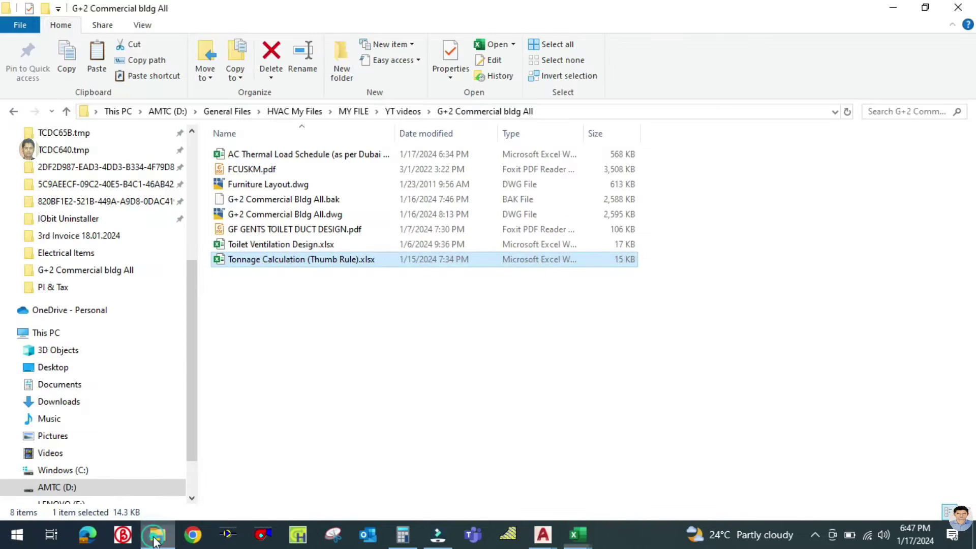
left_click(237, 170)
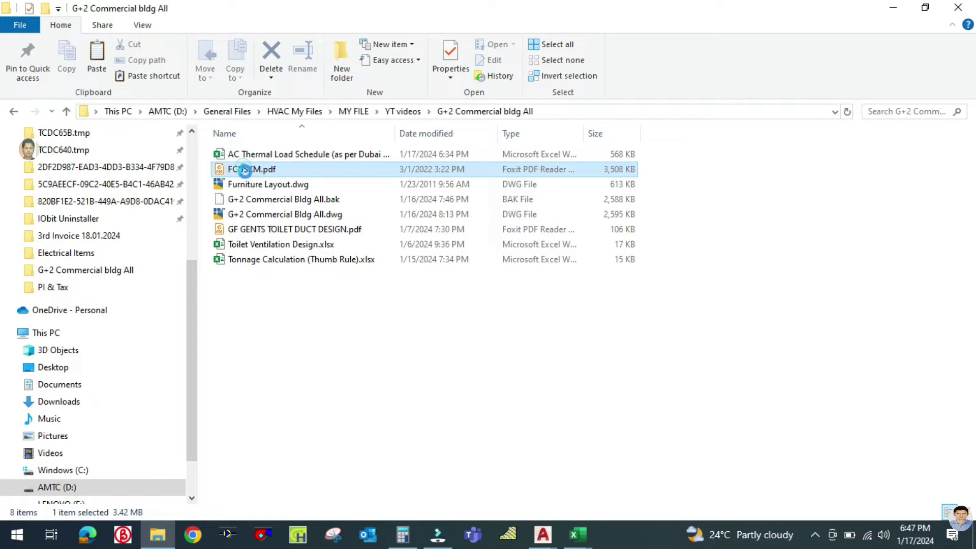
key("Return")
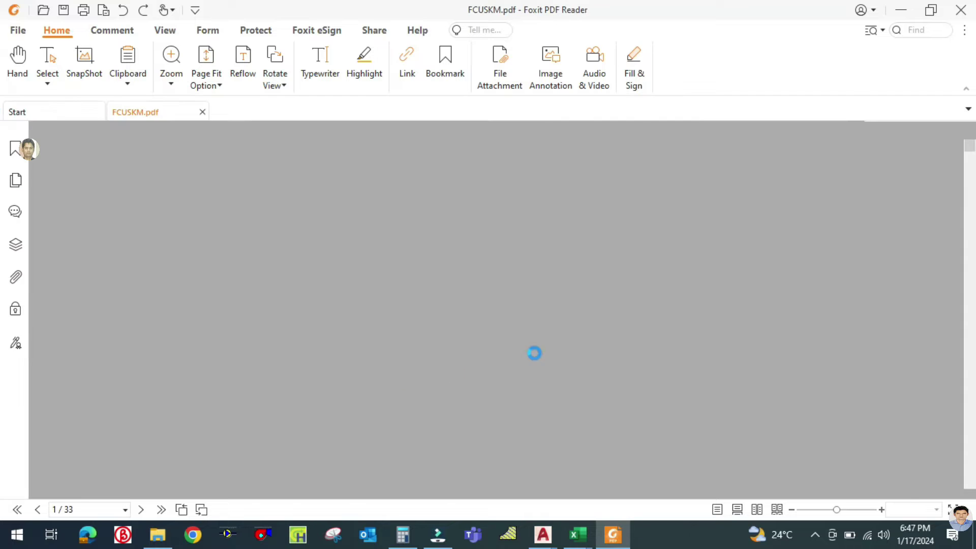
Page from the catalogue's first page down to page 9's DMP & DME Nominal Capacity Rating table.
scroll(580, 367, "down", 5)
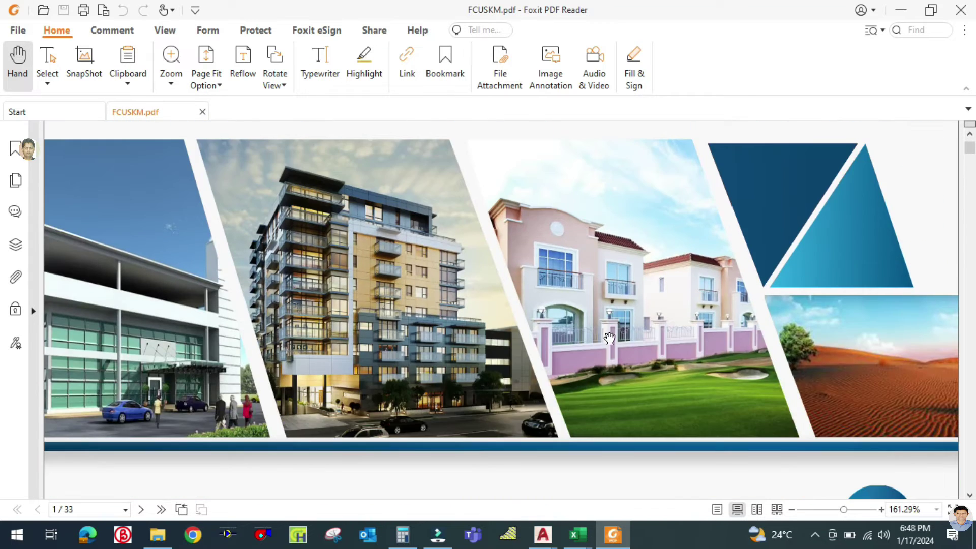
scroll(606, 338, "up", 4)
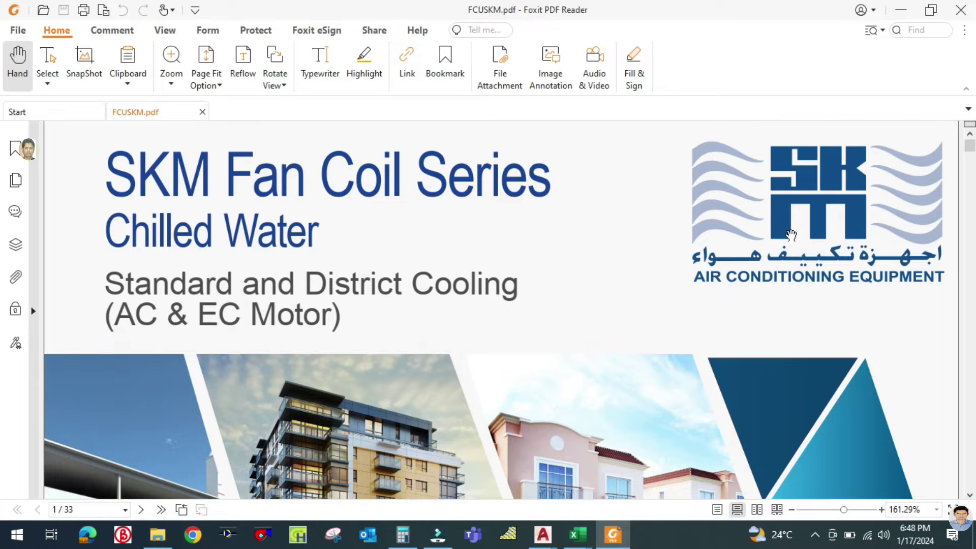
left_click_drag(166, 237, 203, 279)
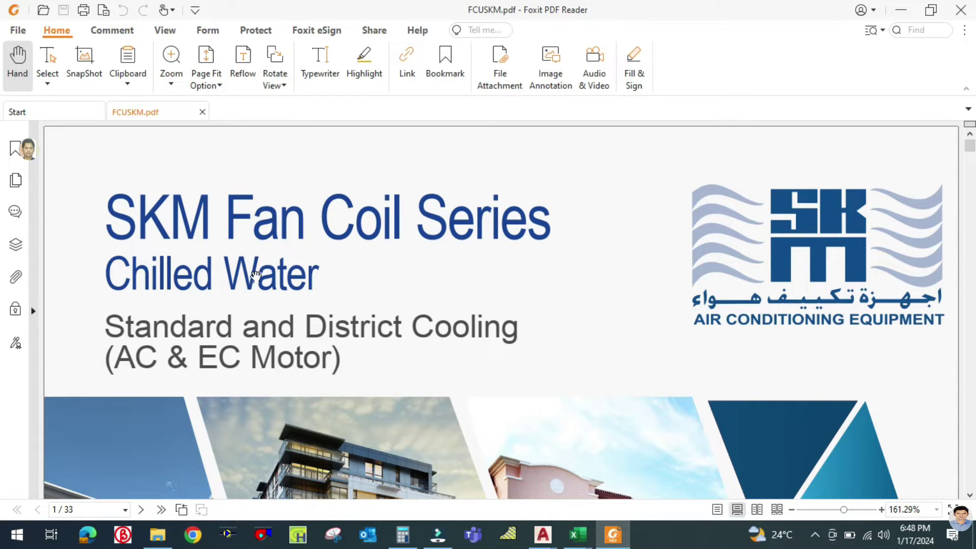
scroll(339, 335, "down", 10)
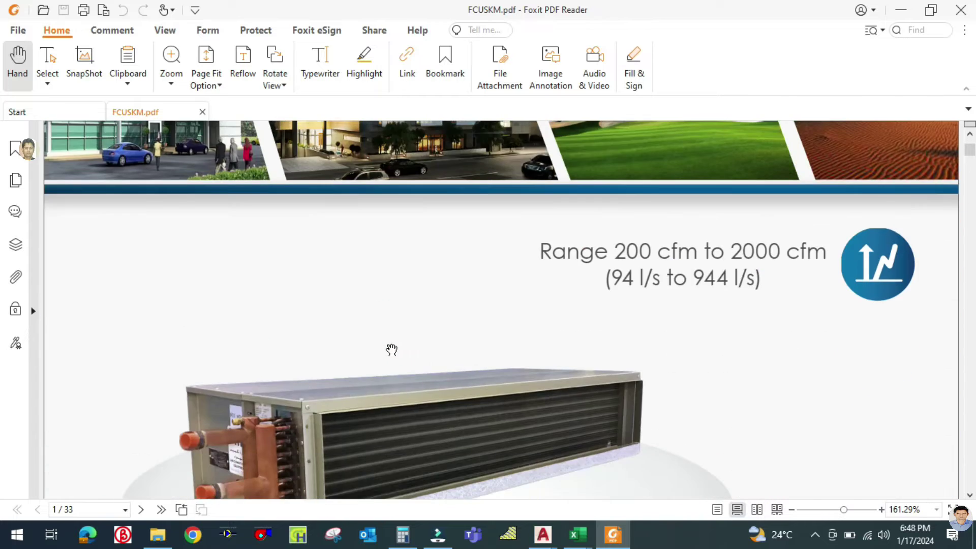
scroll(391, 350, "down", 5)
scroll(410, 334, "up", 2)
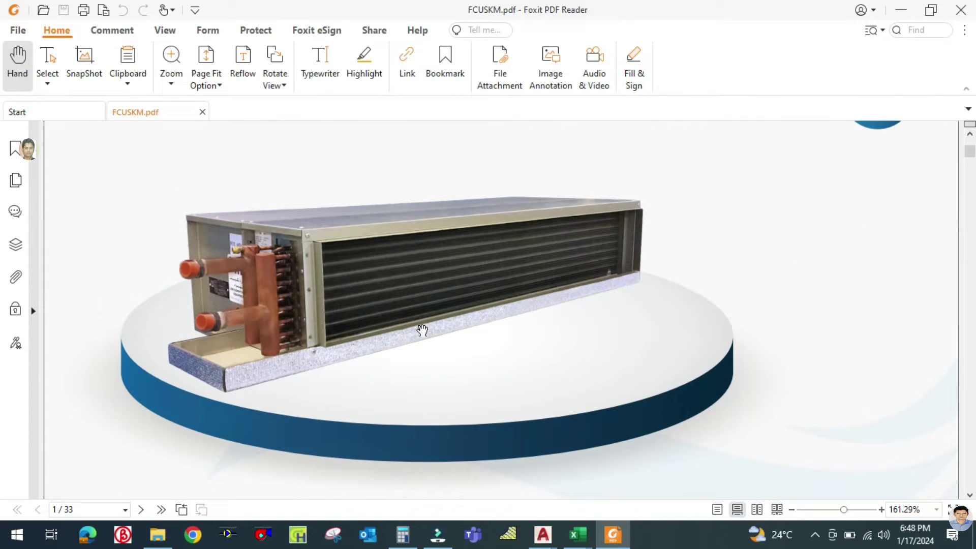
scroll(427, 310, "up", 3)
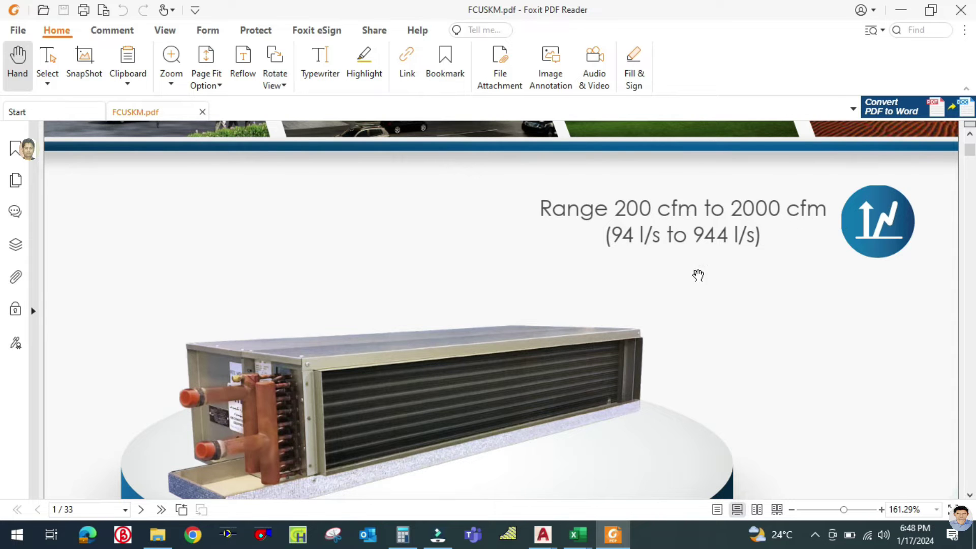
scroll(698, 259, "down", 20)
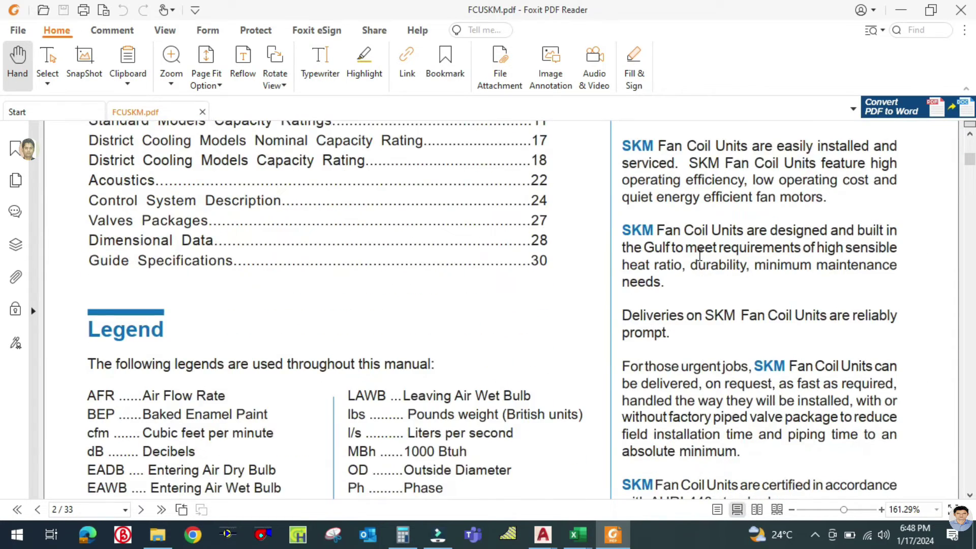
scroll(700, 256, "down", 20)
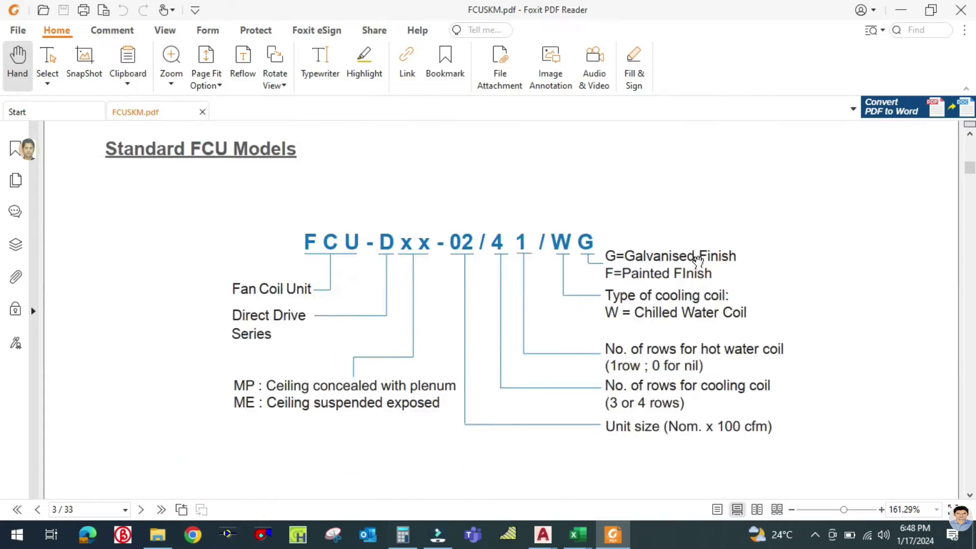
scroll(698, 262, "down", 20)
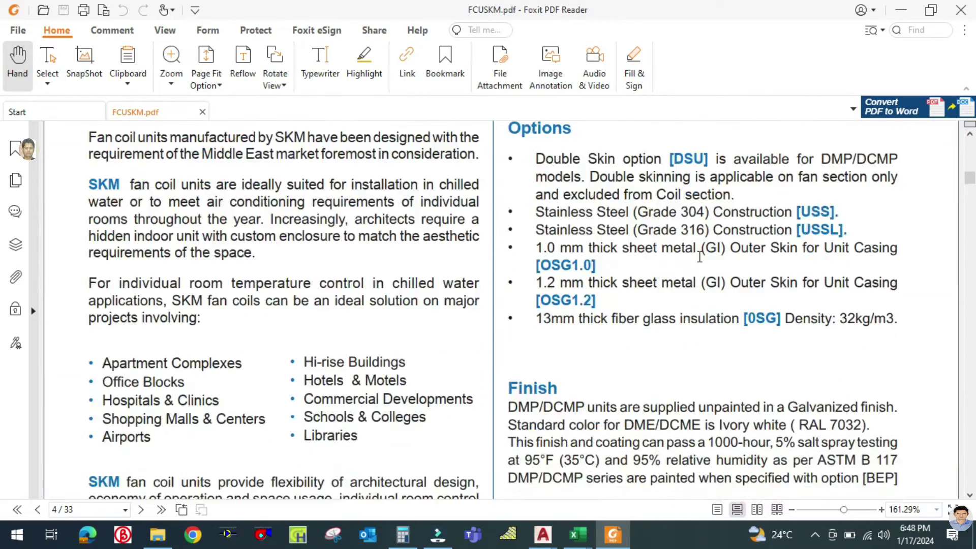
scroll(699, 258, "down", 20)
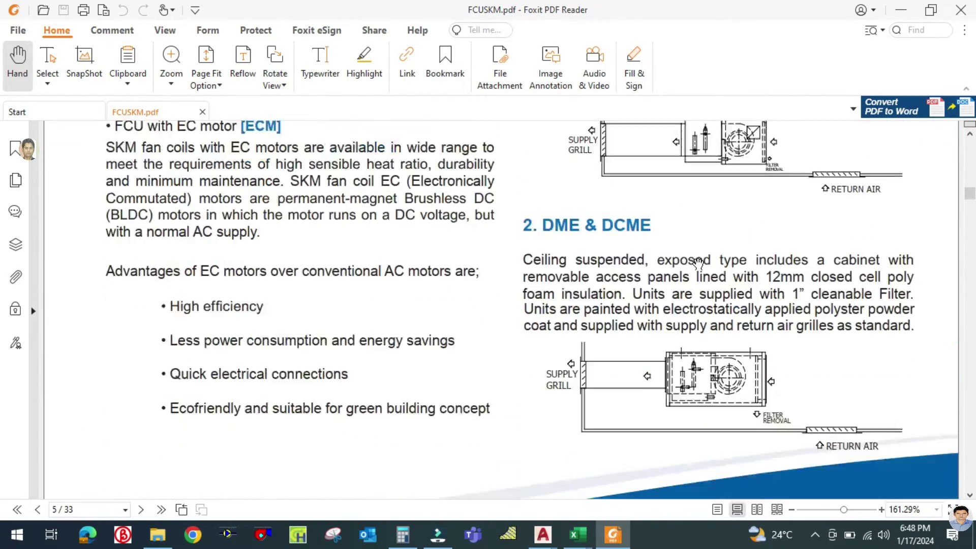
scroll(700, 263, "up", 10)
scroll(699, 261, "down", 18)
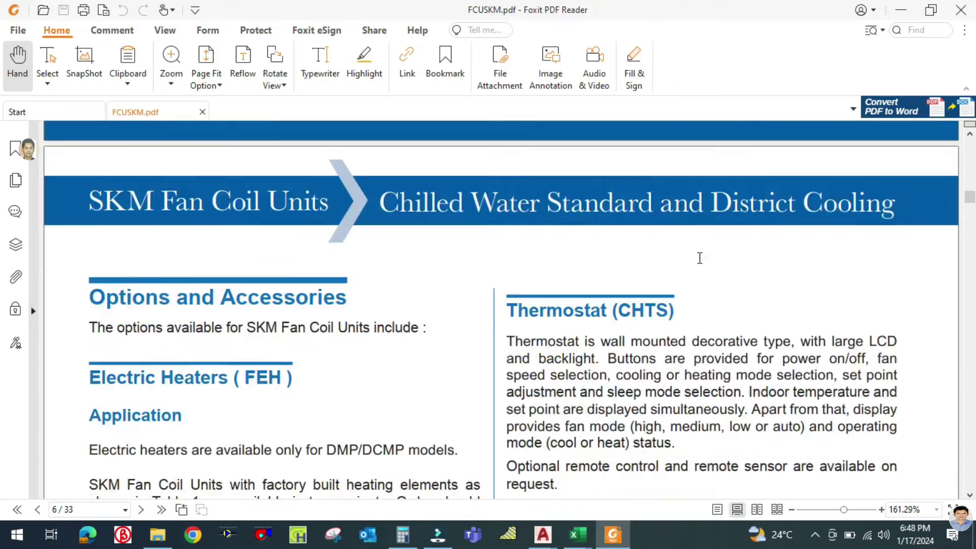
scroll(699, 261, "down", 20)
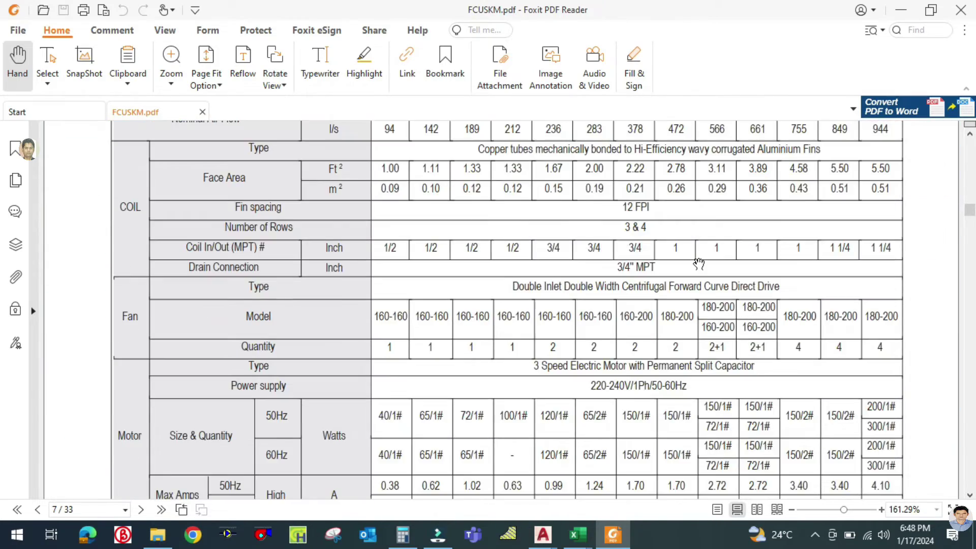
scroll(699, 263, "down", 20)
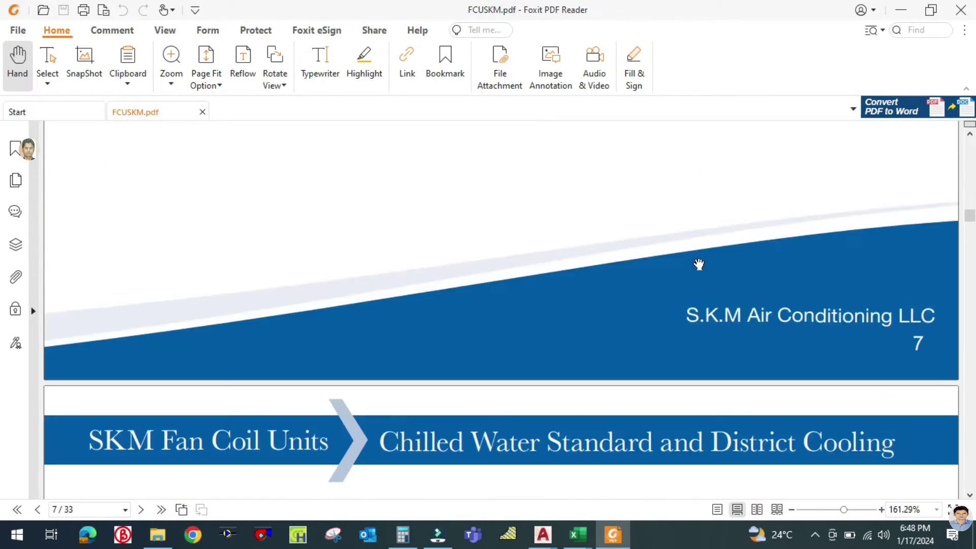
scroll(699, 263, "down", 20)
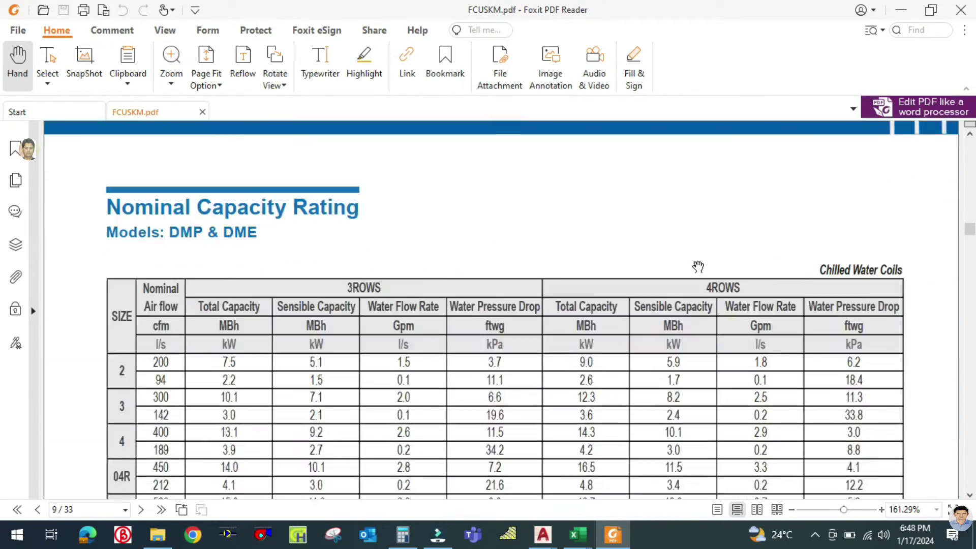
Scroll further through FCUSKM.pdf to page 17's DCMP & DCME 4-row capacity ratings table.
scroll(701, 261, "up", 2)
scroll(547, 262, "down", 1)
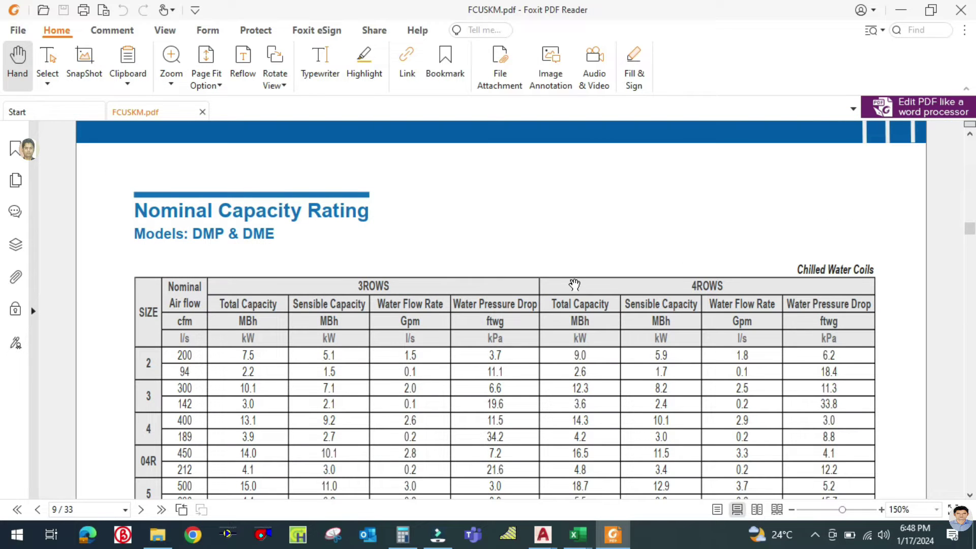
scroll(574, 284, "down", 15)
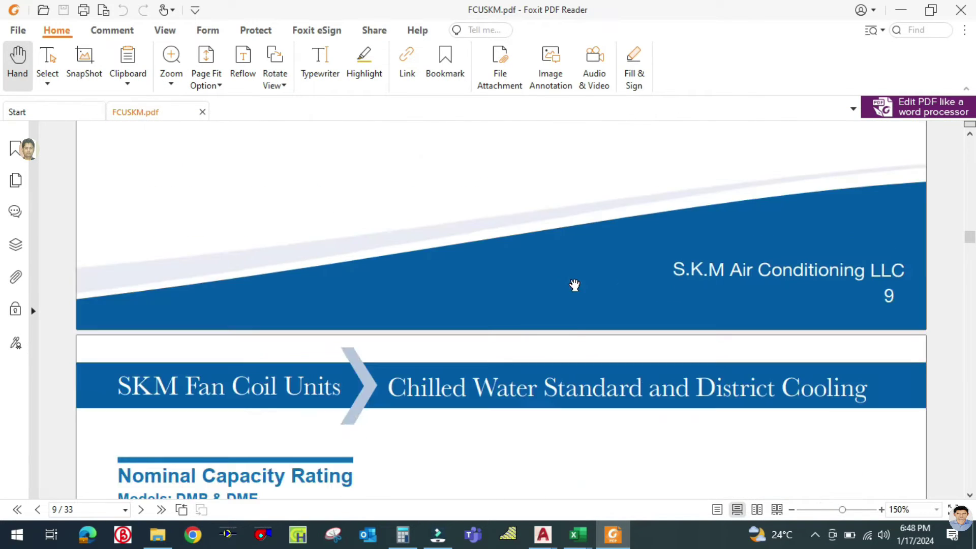
scroll(574, 284, "down", 1)
scroll(574, 285, "down", 3)
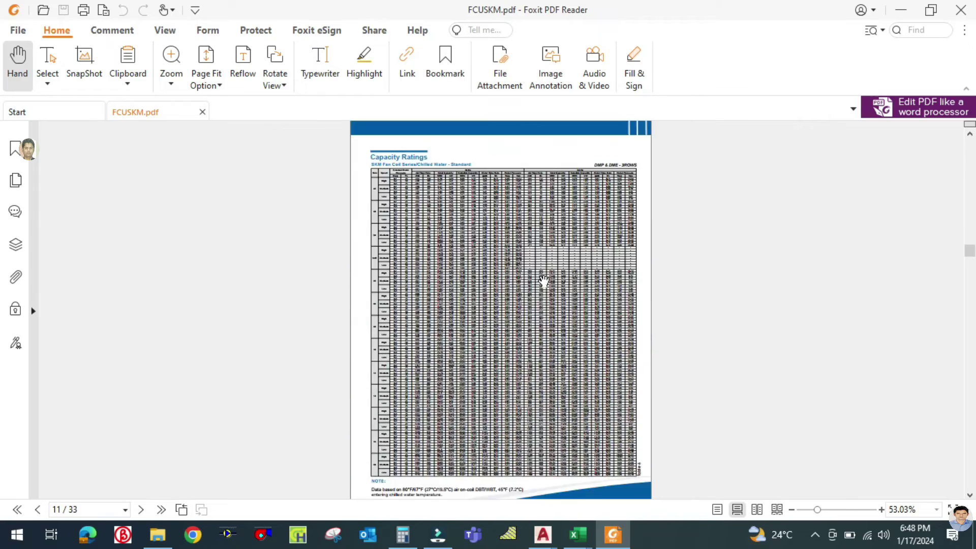
scroll(544, 281, "up", 3)
scroll(413, 279, "down", 15)
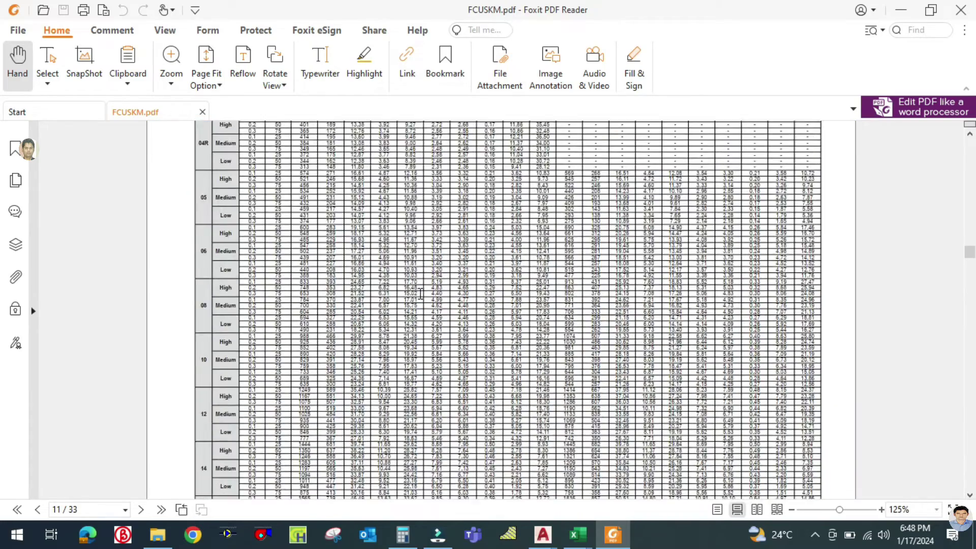
scroll(426, 295, "down", 8)
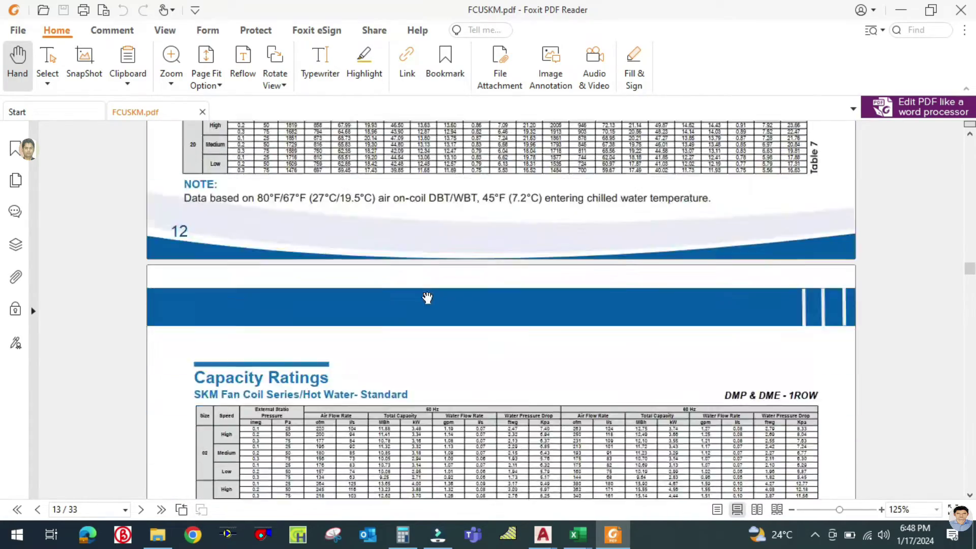
scroll(375, 256, "down", 10)
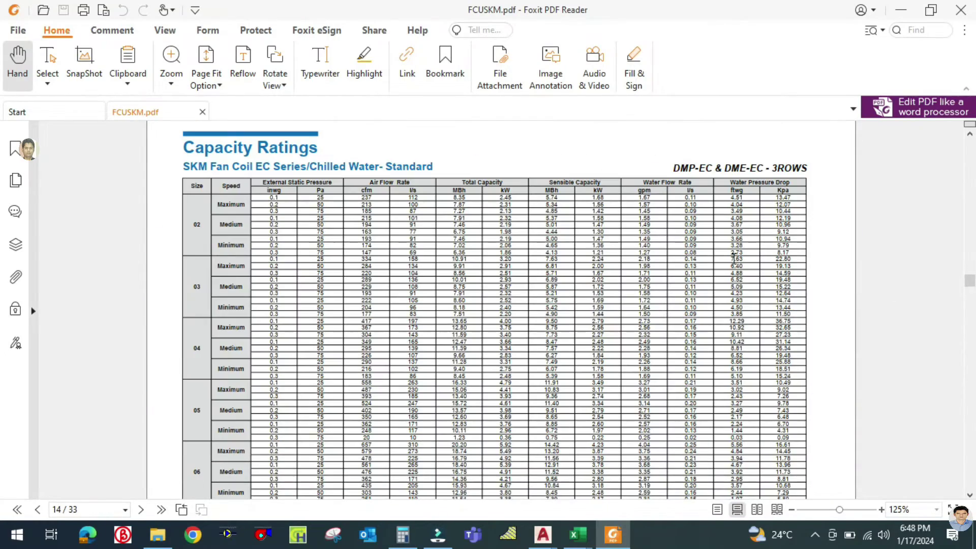
left_click_drag(969, 279, 971, 314)
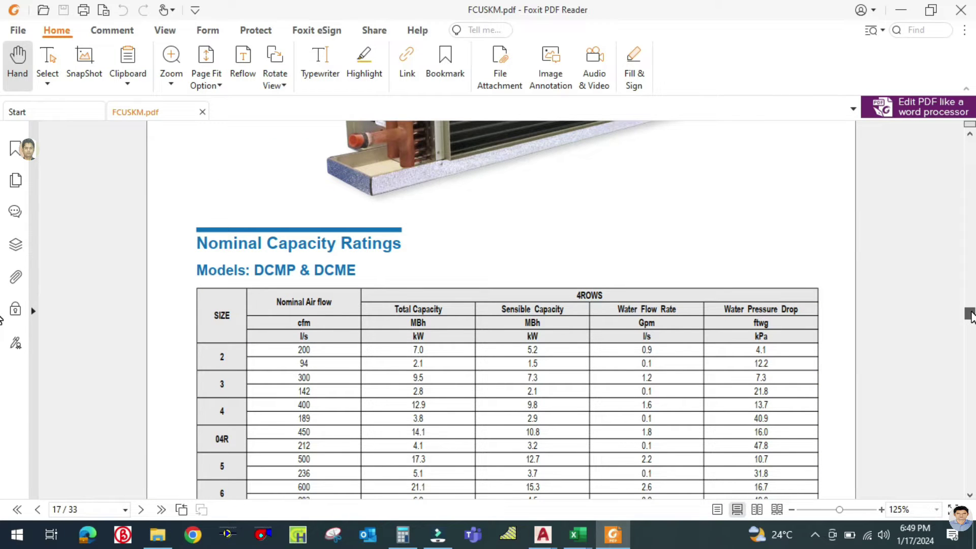
scroll(562, 315, "down", 2)
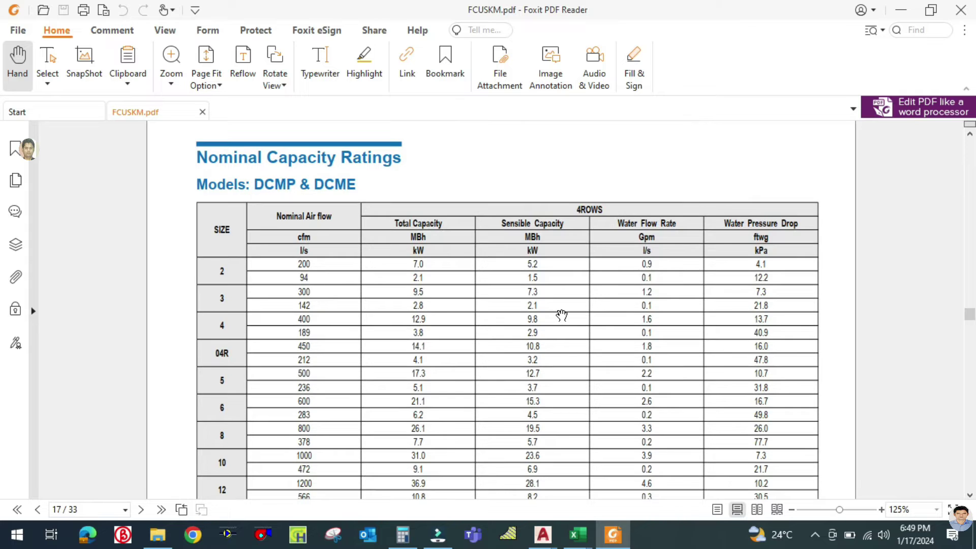
scroll(562, 315, "up", 1)
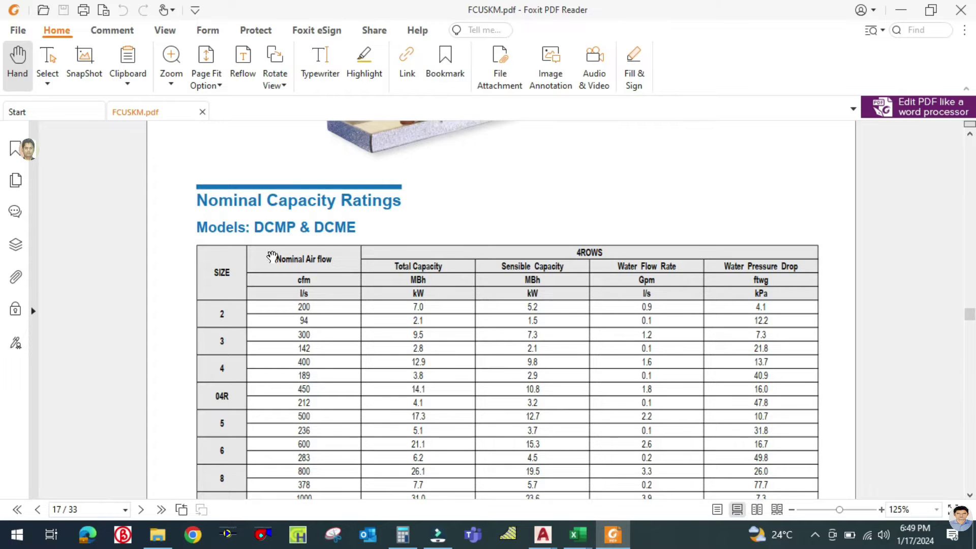
scroll(303, 255, "up", 5)
scroll(312, 254, "down", 5)
scroll(385, 261, "up", 6)
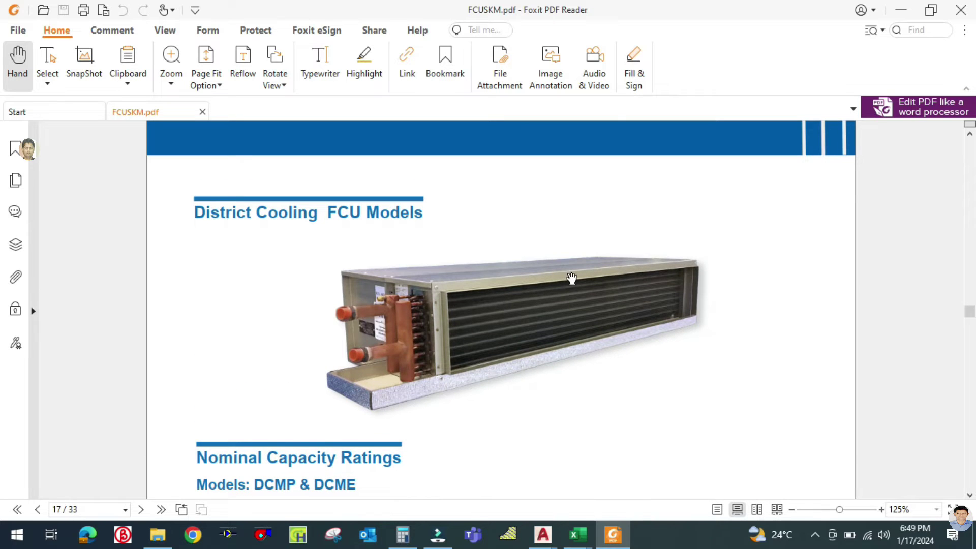
scroll(572, 279, "down", 8)
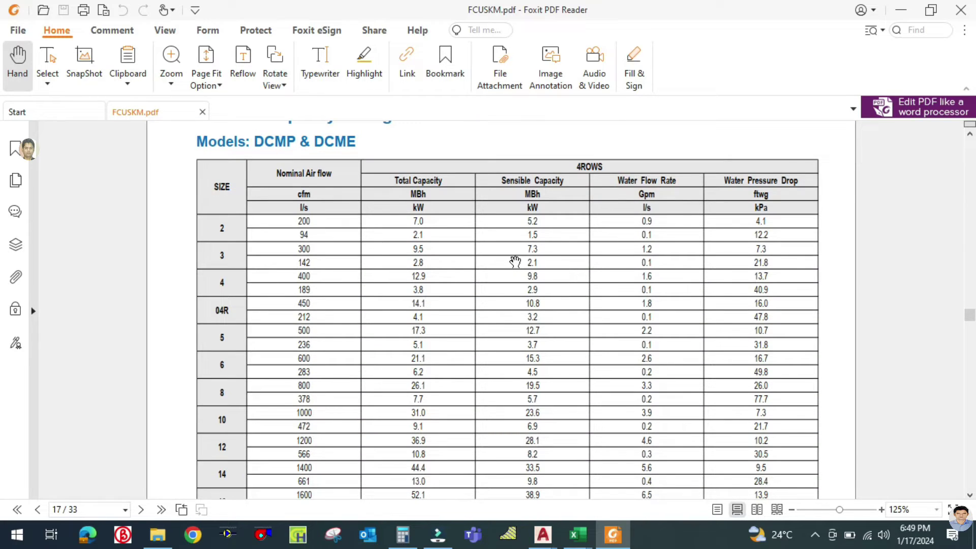
scroll(505, 259, "down", 7)
scroll(505, 260, "up", 3)
scroll(504, 261, "down", 5)
scroll(504, 262, "down", 8)
scroll(506, 257, "down", 12)
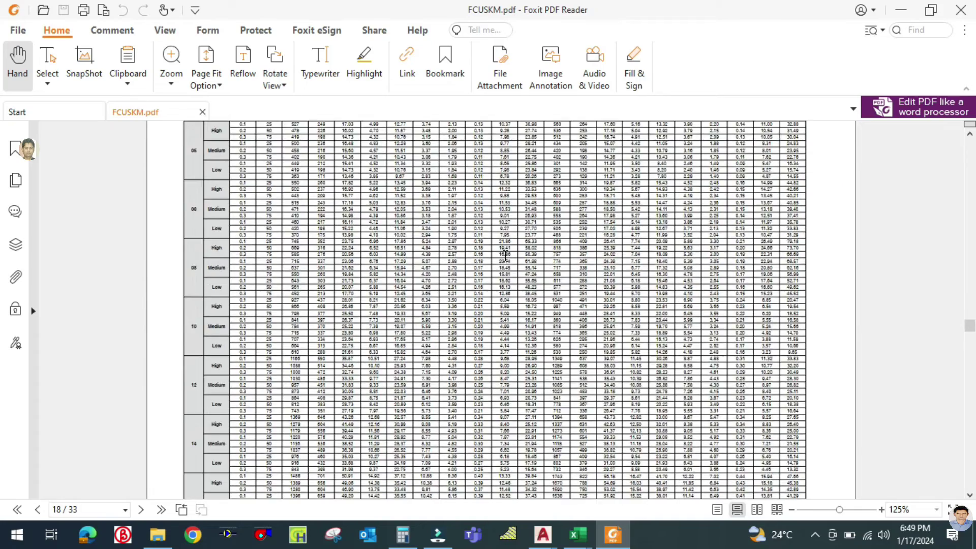
mouse_move(968, 334)
left_mouse_down()
mouse_move(971, 392)
mouse_move(973, 321)
left_mouse_up()
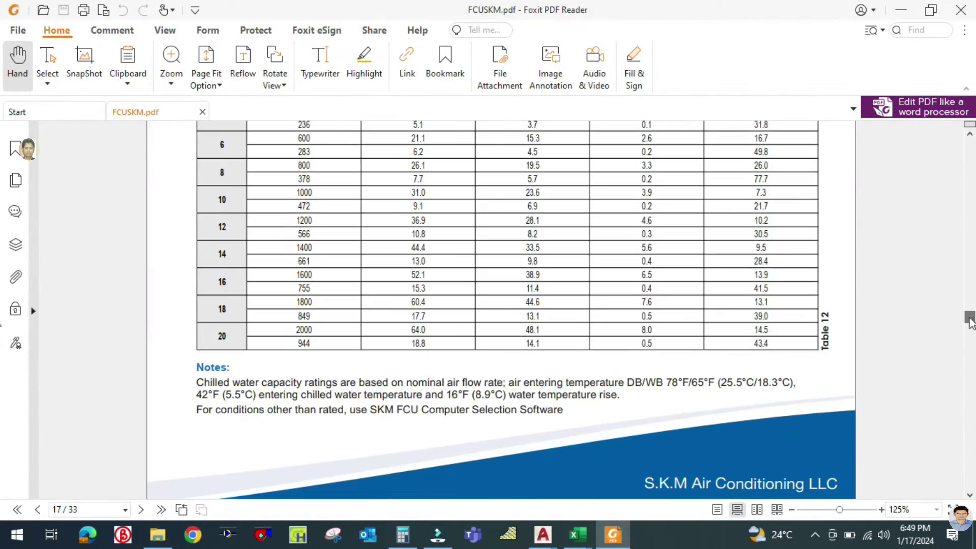
scroll(844, 320, "up", 4)
scroll(833, 321, "up", 4)
scroll(379, 242, "up", 1, "ctrl")
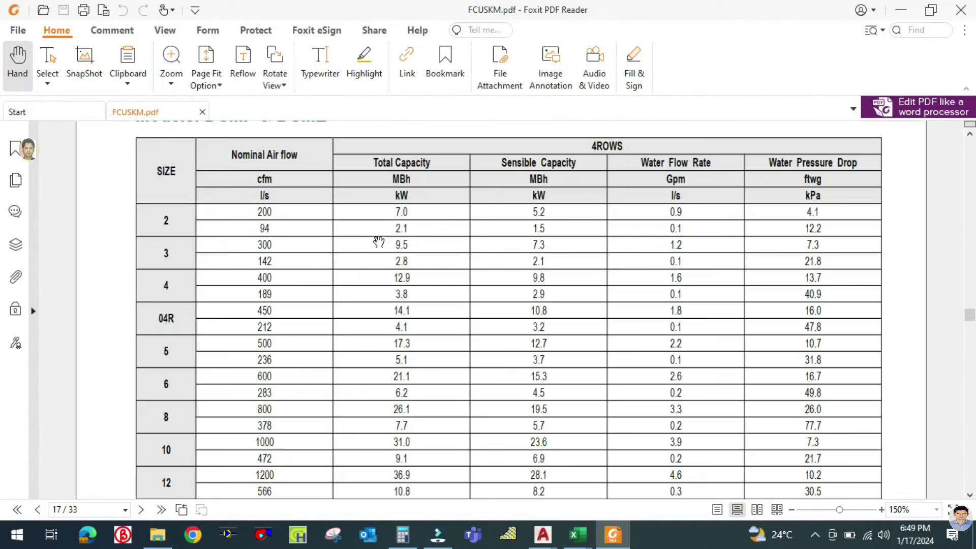
scroll(257, 277, "up", 1)
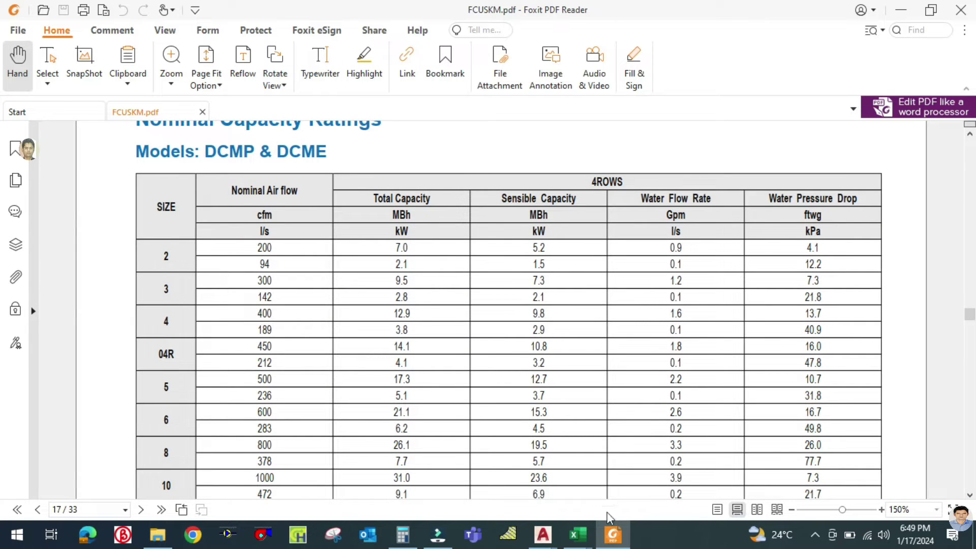
Bring the AC Thermal Load Schedule workbook forward and select First Selection total kW cell T13.
left_click(545, 536)
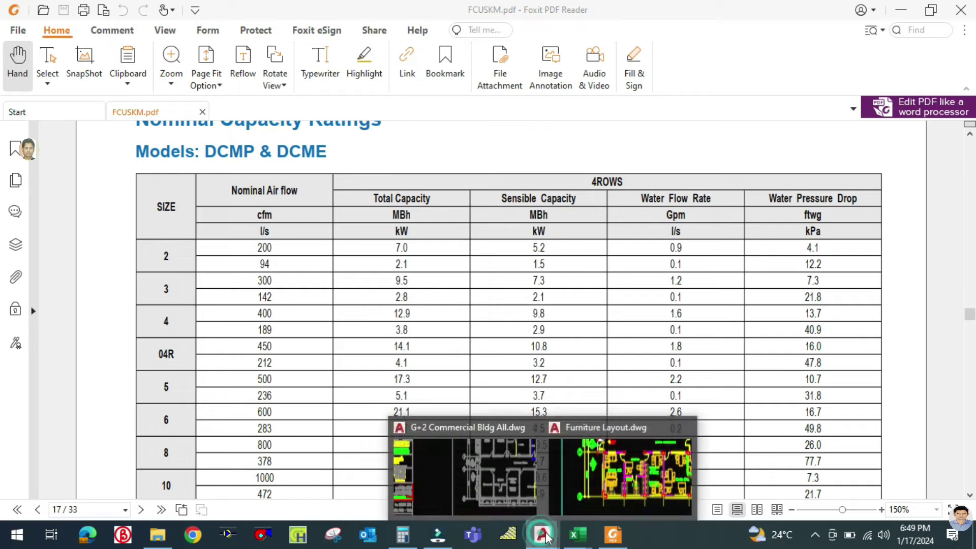
left_click(578, 535)
mouse_move(604, 490)
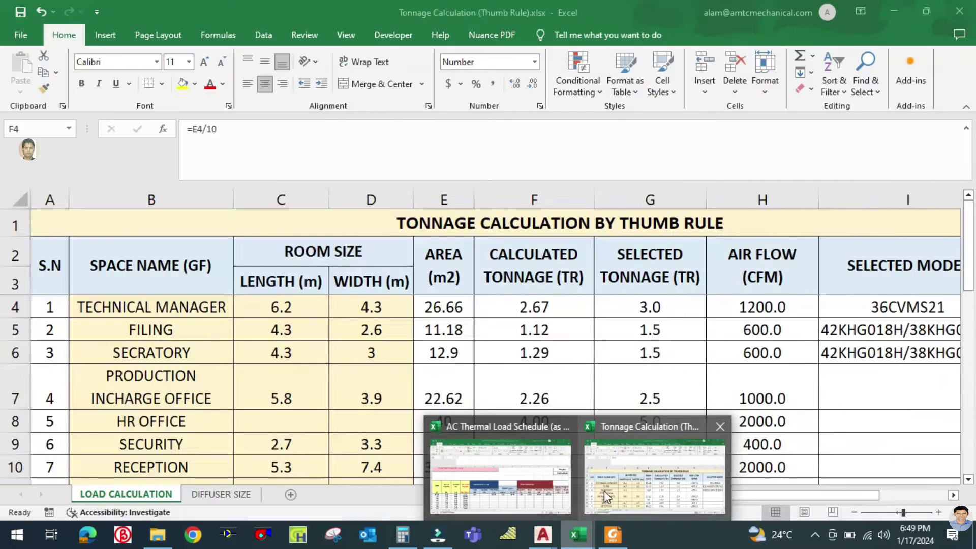
left_click(529, 476)
left_click(636, 447)
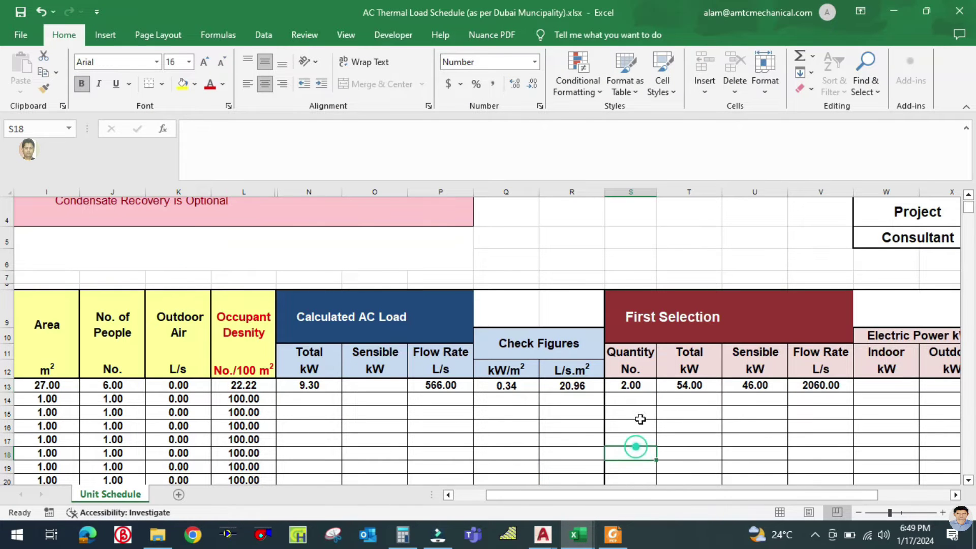
left_click(690, 388)
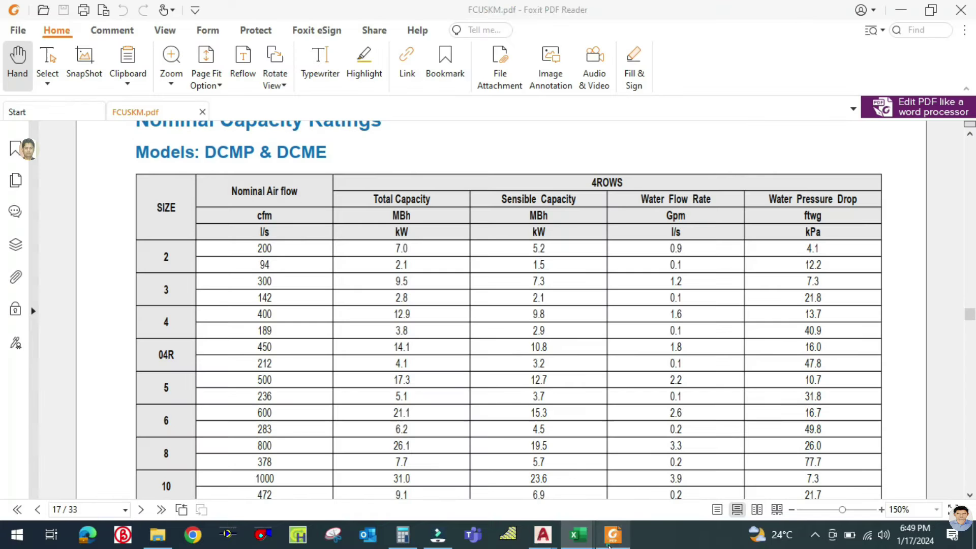
Bring the FCUSKM.pdf page 17 ratings back over the spreadsheet after briefly hiding it.
left_click(612, 540)
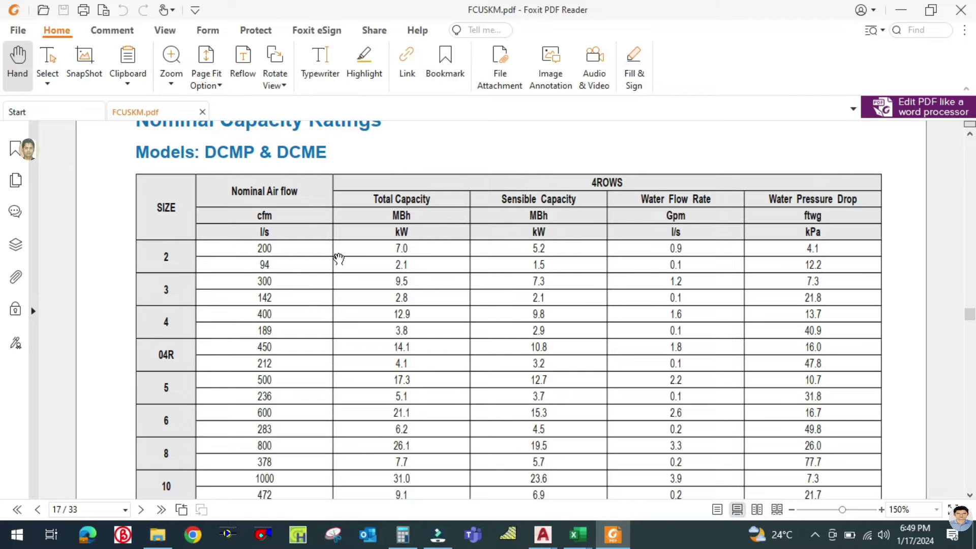
left_click(616, 538)
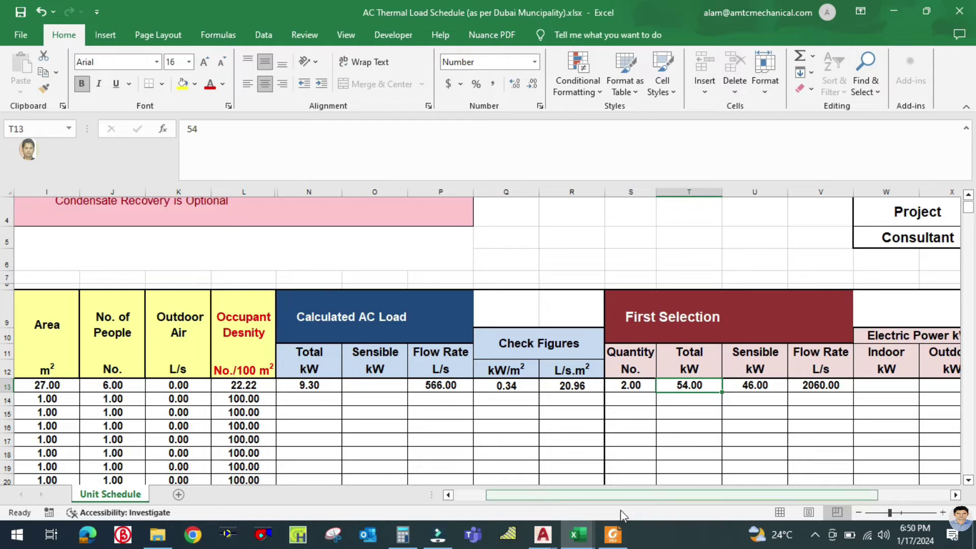
left_click(624, 542)
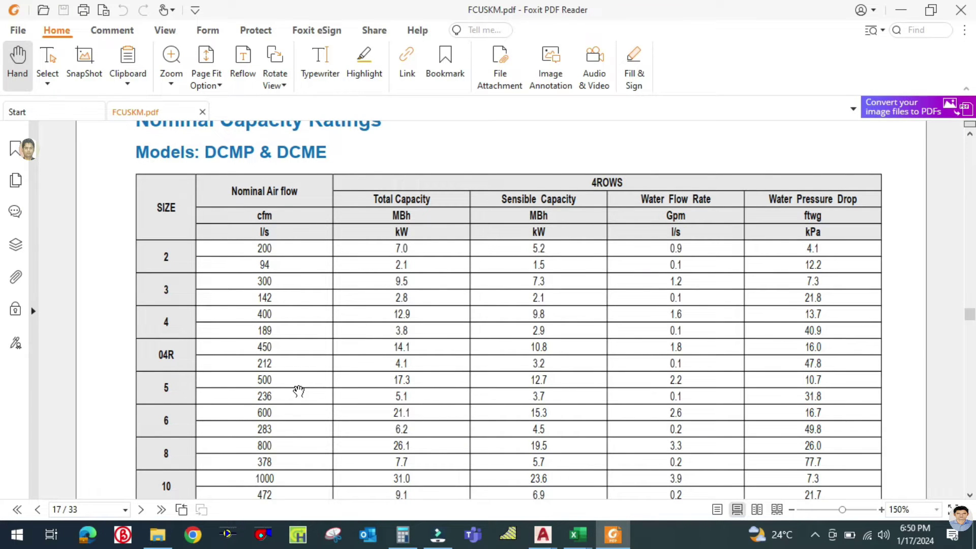
Highlight the size 6 row (600 cfm, 21.1, 15.3, 2.6, 16.7) in yellow on page 17.
left_click_drag(296, 411, 295, 407)
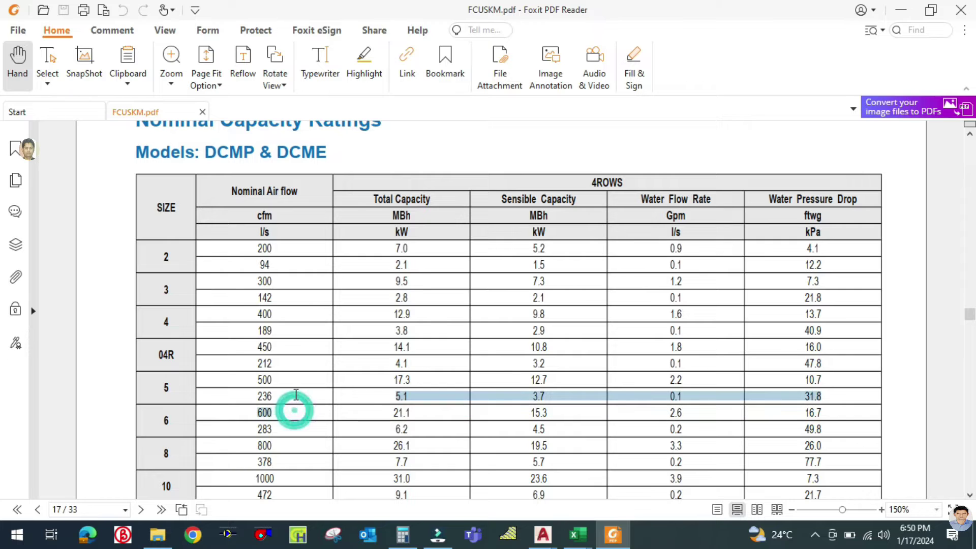
left_click(294, 430)
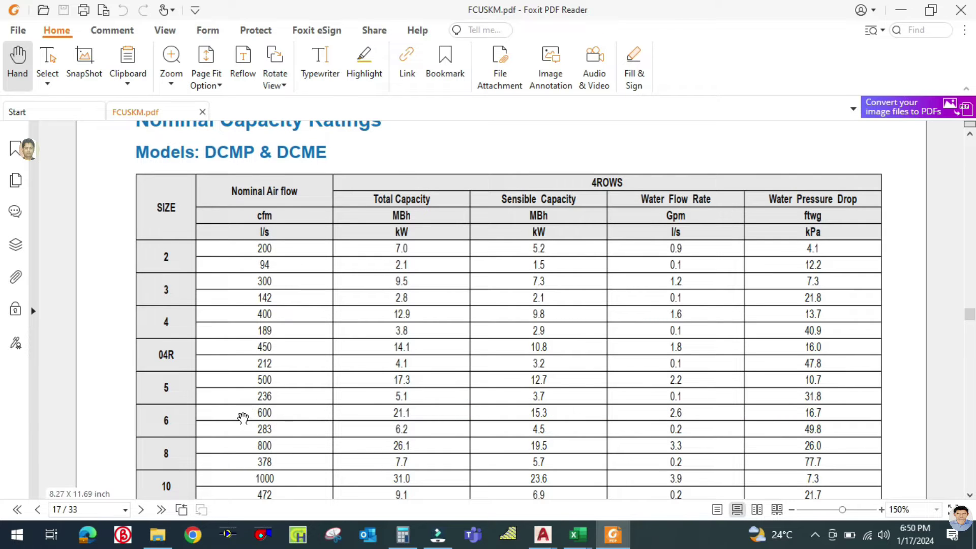
left_click(364, 62)
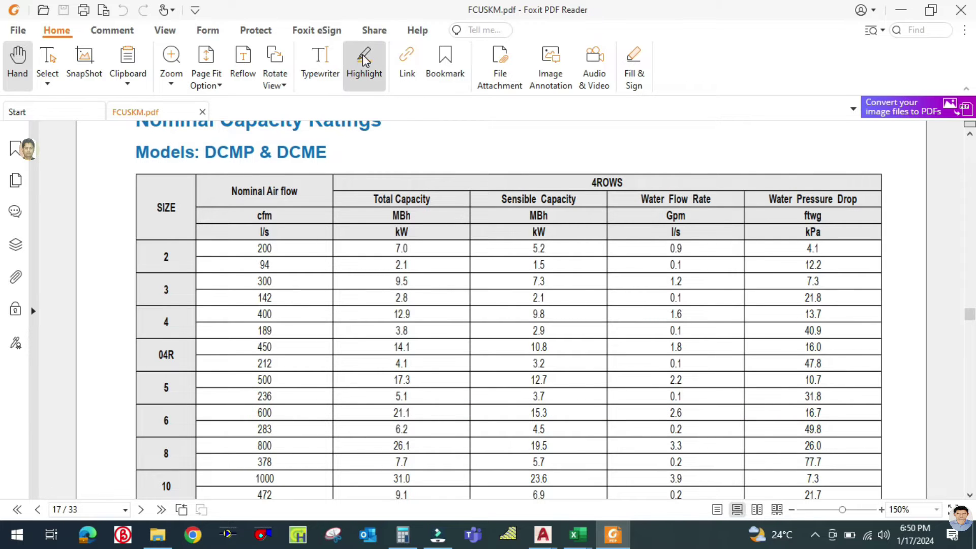
left_click_drag(253, 407, 817, 413)
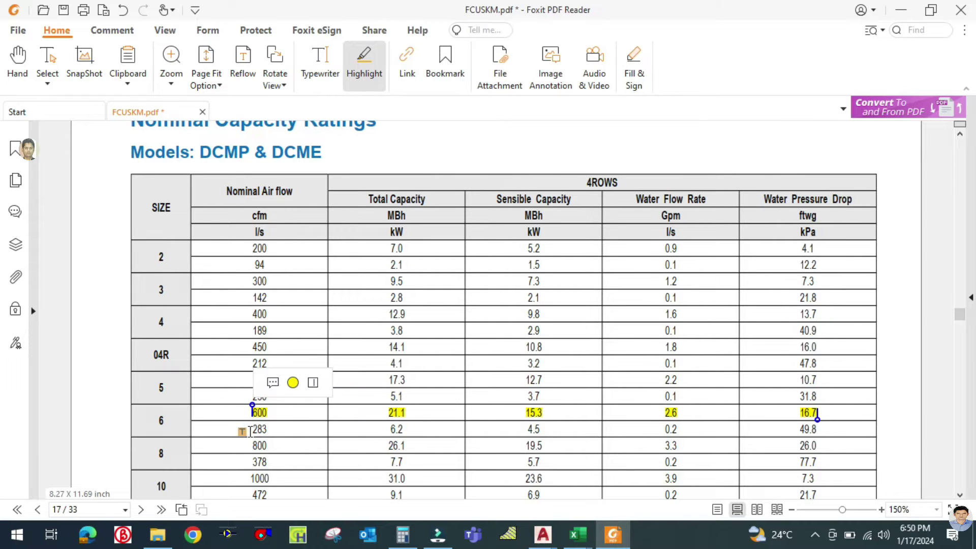
scroll(233, 432, "down", 3)
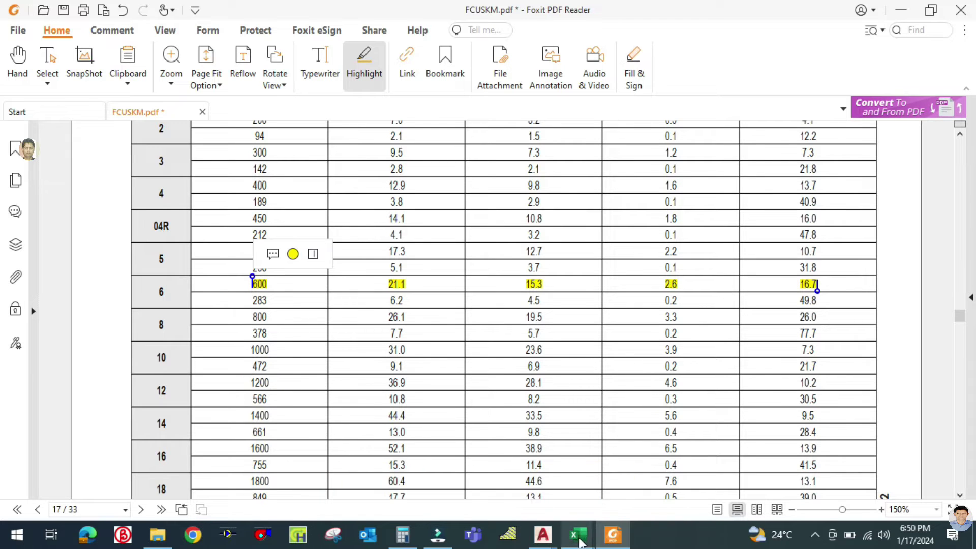
Undo the size 6 highlight and highlight size 12's 566 l/s and 10.8 kW instead.
mouse_move(578, 534)
left_click(535, 499)
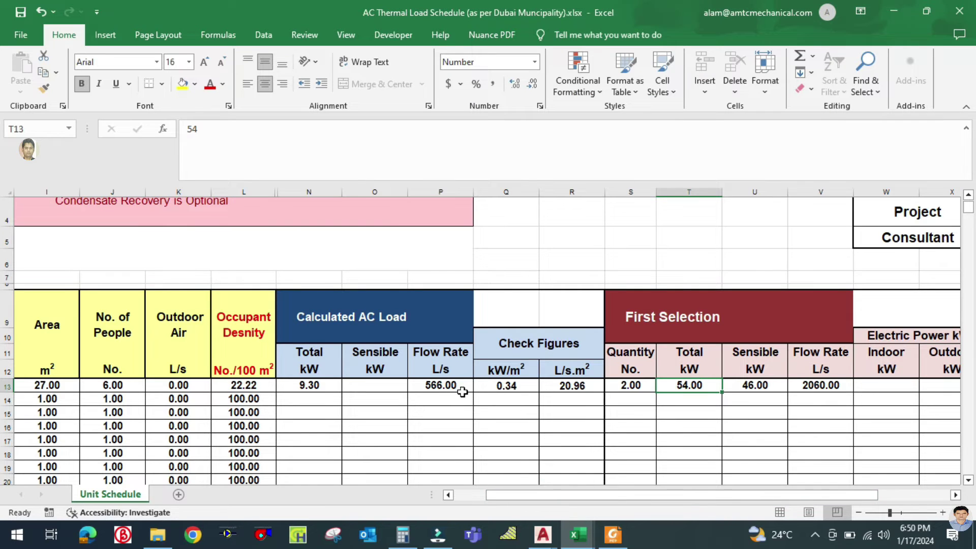
left_click(612, 534)
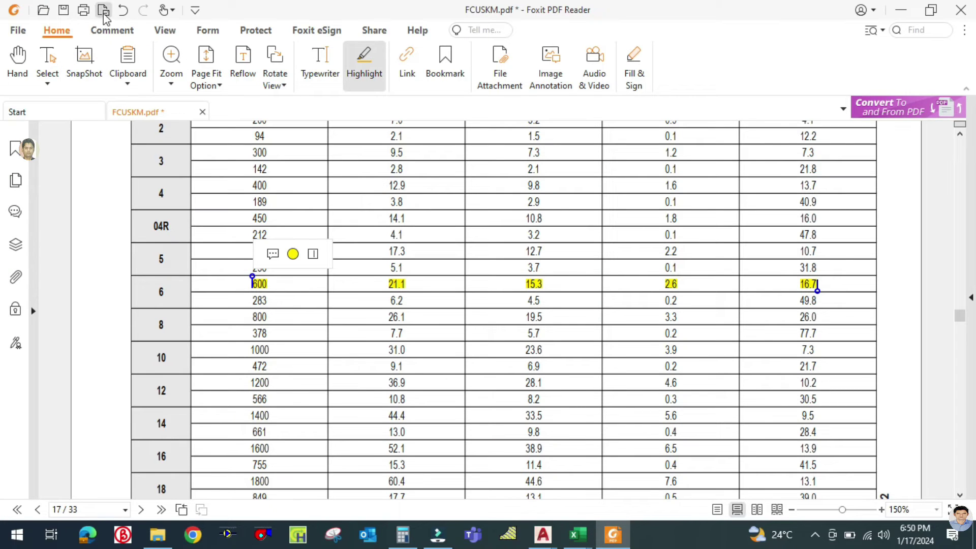
left_click(123, 10)
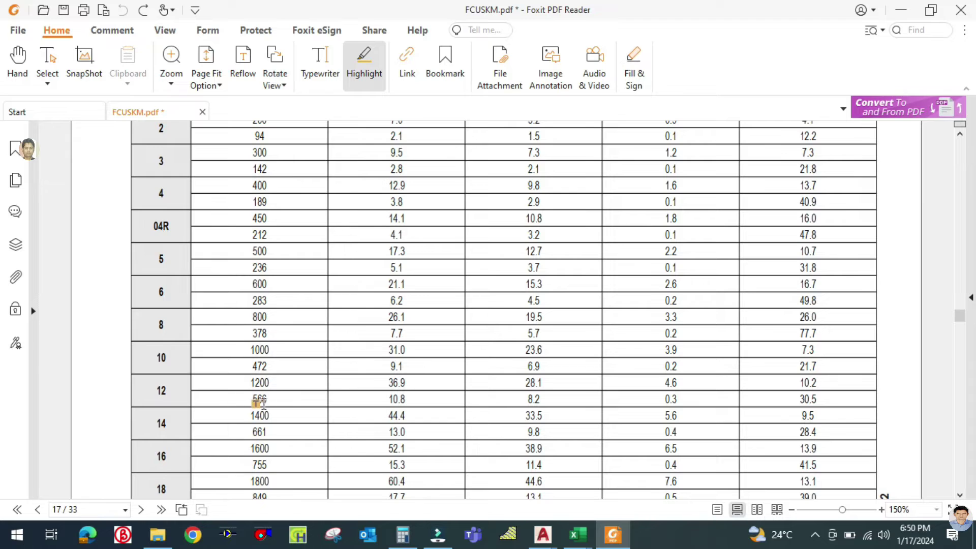
left_click_drag(250, 399, 268, 400)
left_click_drag(386, 399, 406, 400)
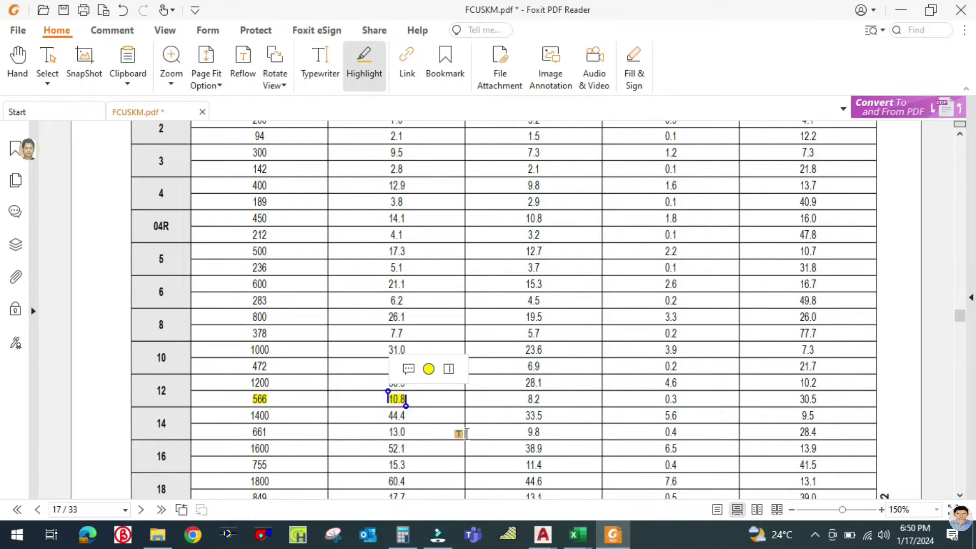
Return to the AC Thermal Load Schedule workbook.
scroll(481, 319, "up", 4)
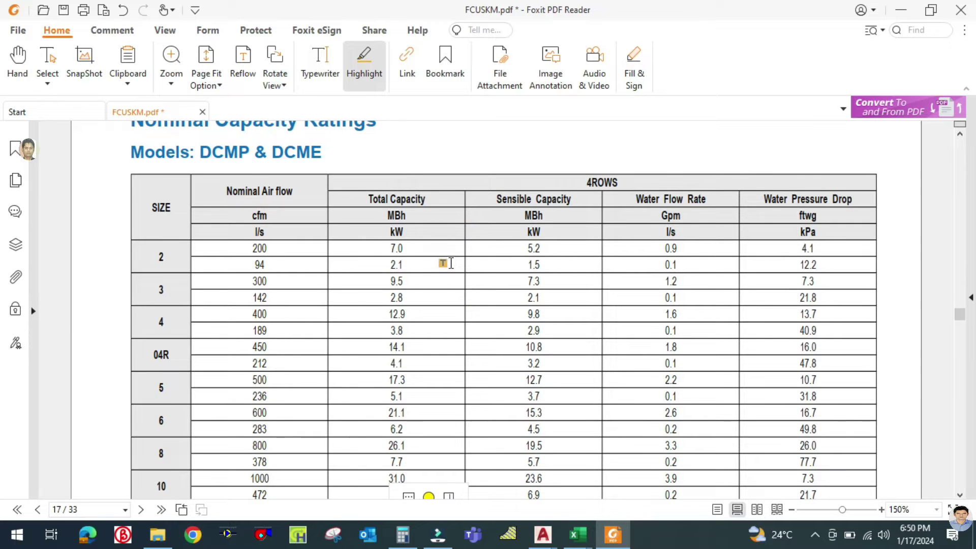
scroll(444, 267, "down", 3)
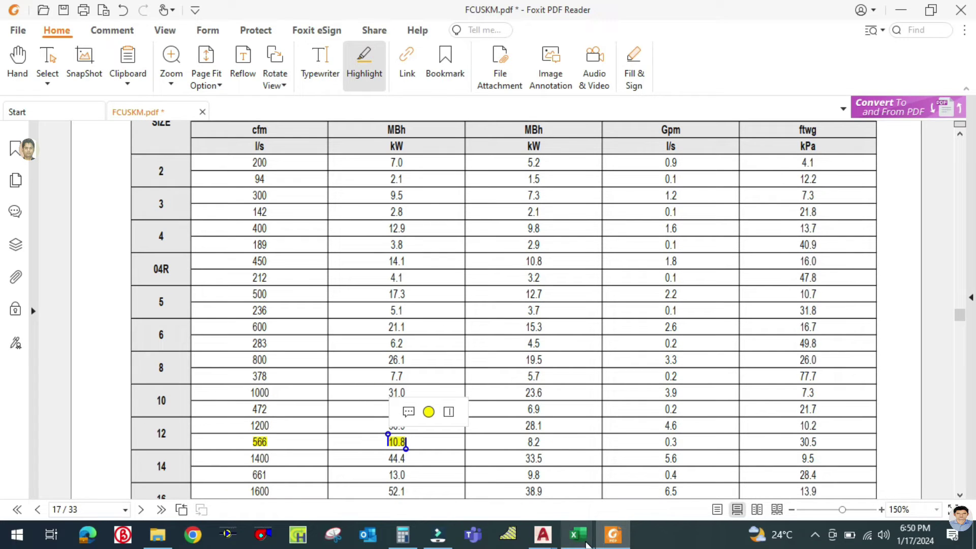
mouse_move(585, 541)
left_click(531, 481)
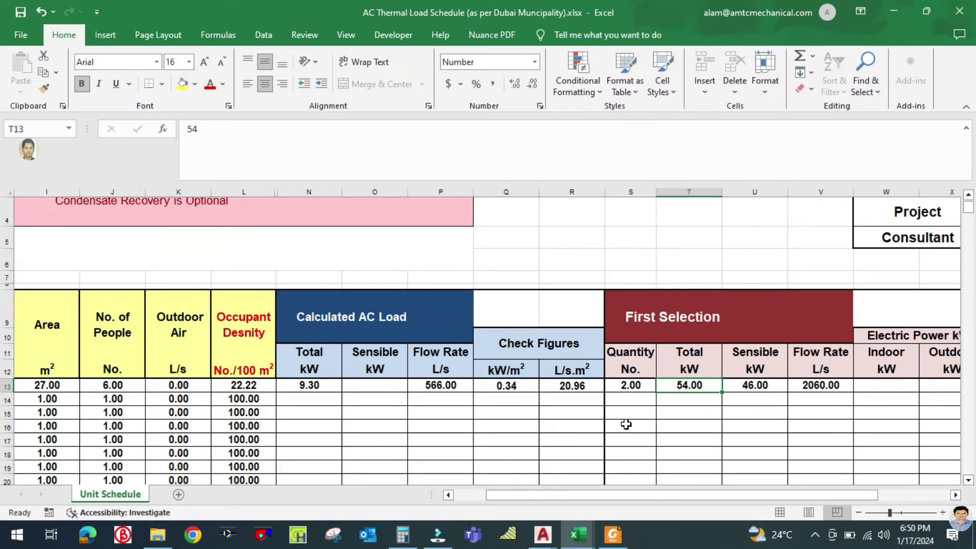
Set FCU-001's first-selection quantity to 1 and total capacity in T13 to 10.8 kW.
left_click(635, 388)
type("1")
left_click(627, 426)
left_click(688, 386)
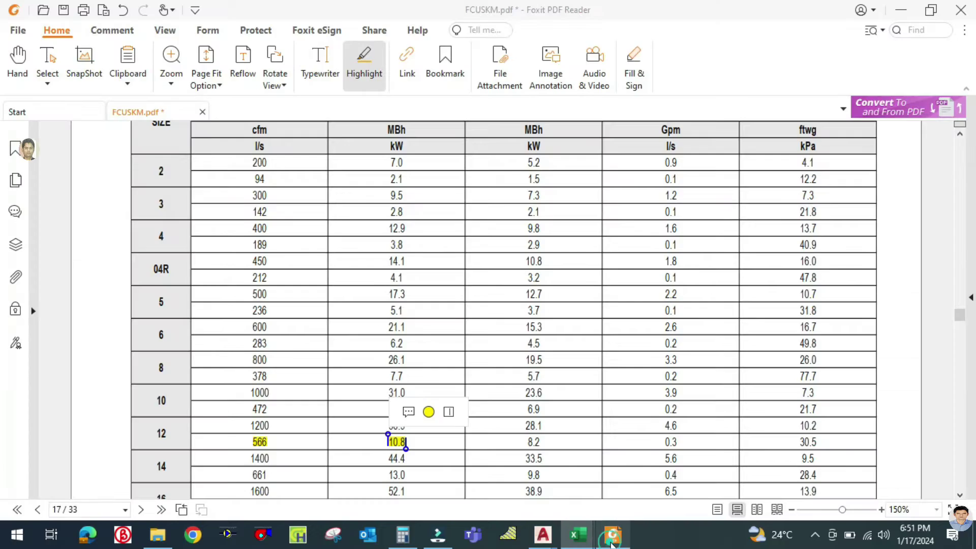
left_click(613, 541)
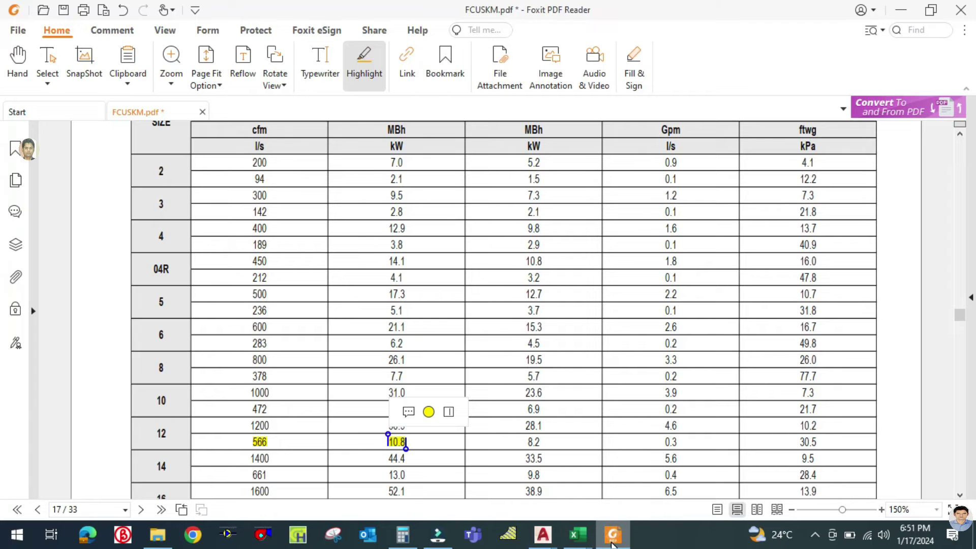
left_click(613, 542)
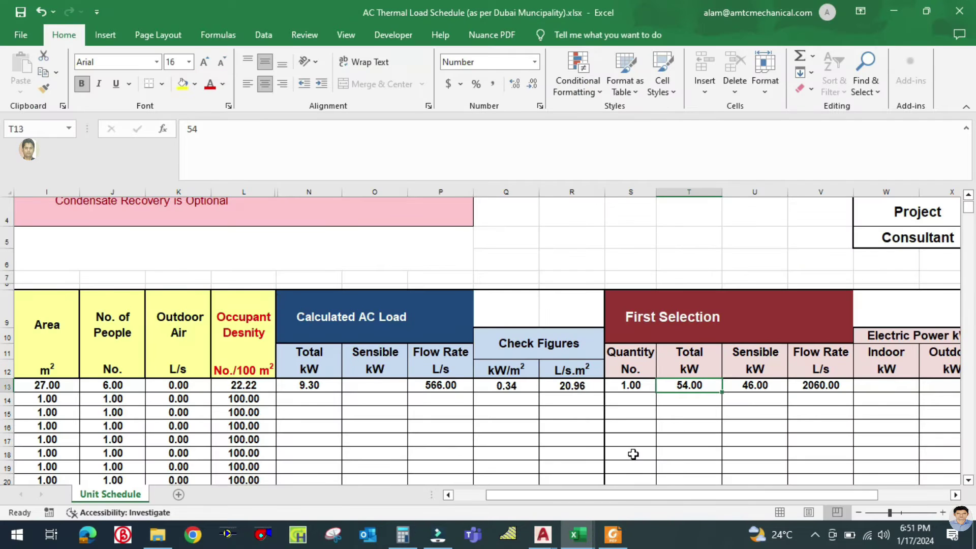
type("10.8")
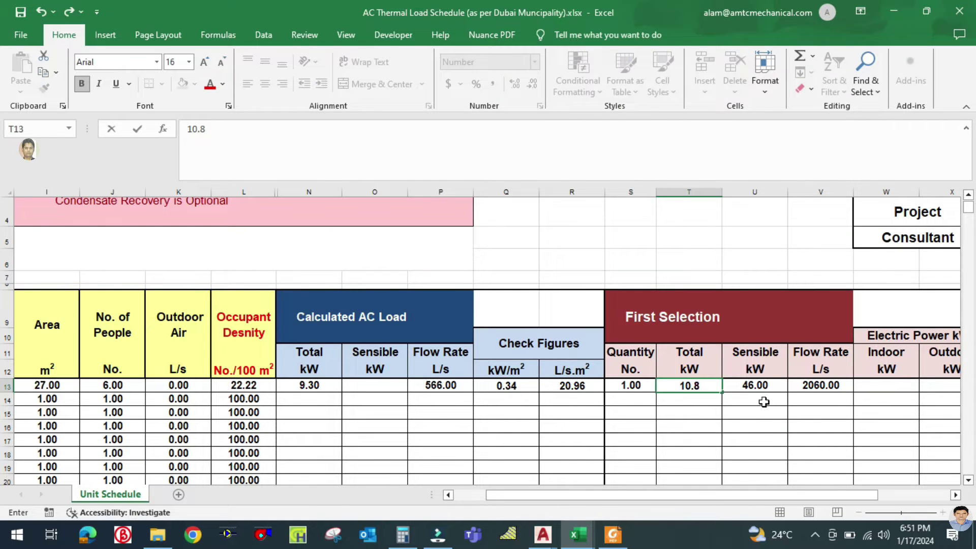
key("Tab")
Check the catalogue and enter 8.2 kW sensible capacity in U13.
left_click(612, 541)
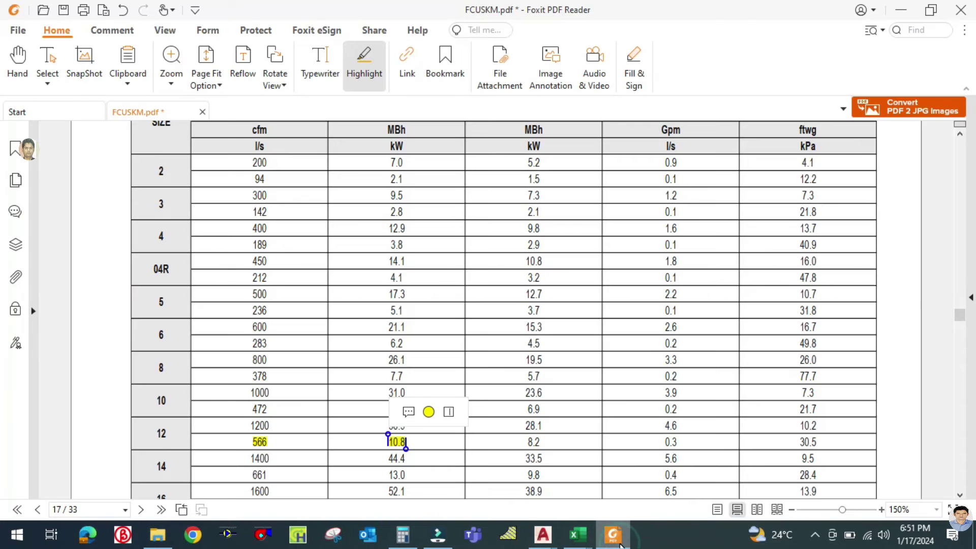
scroll(621, 393, "up", 3)
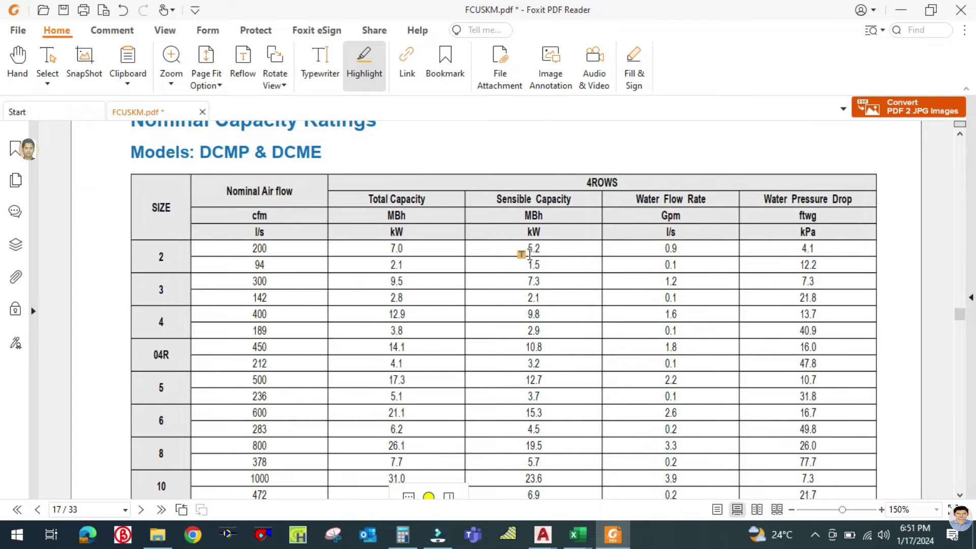
scroll(518, 219, "down", 1)
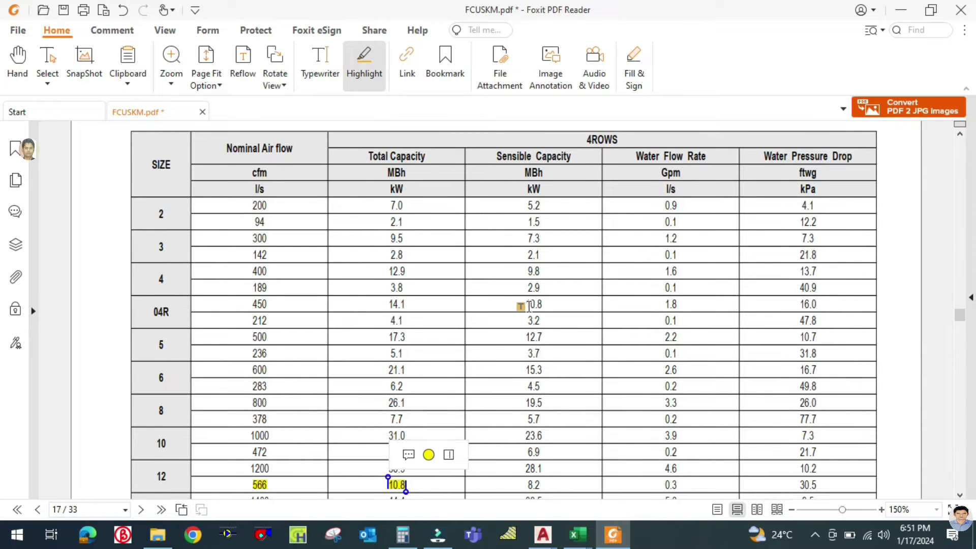
scroll(529, 305, "down", 1)
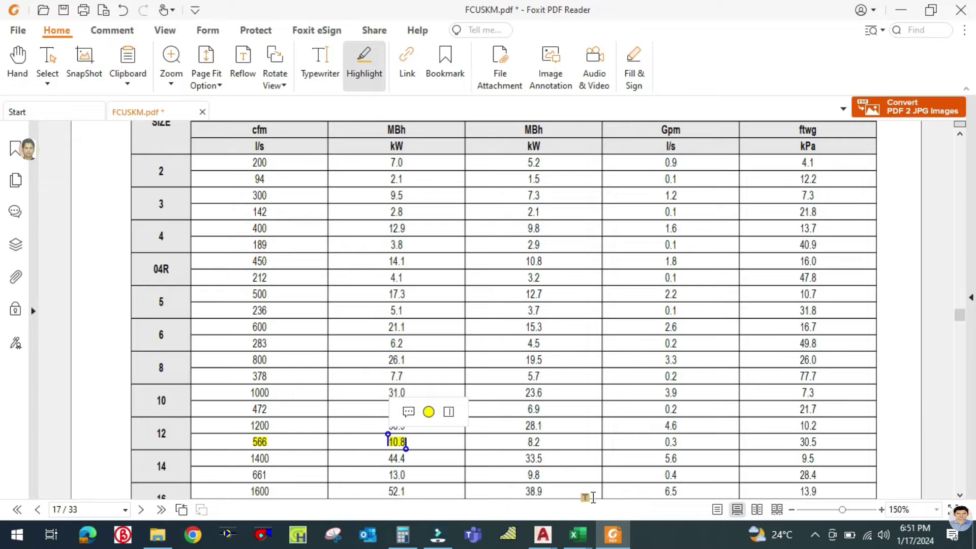
left_click(578, 535)
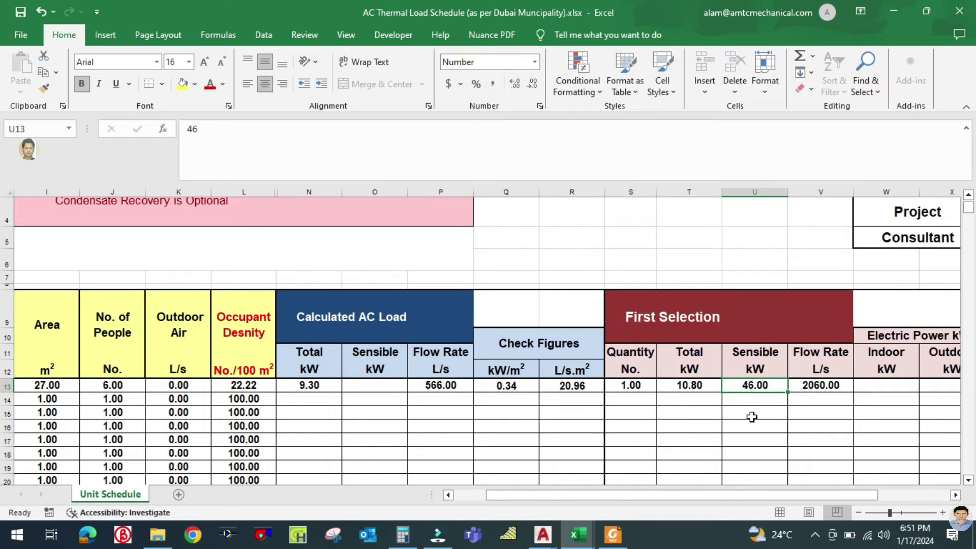
left_click(613, 535)
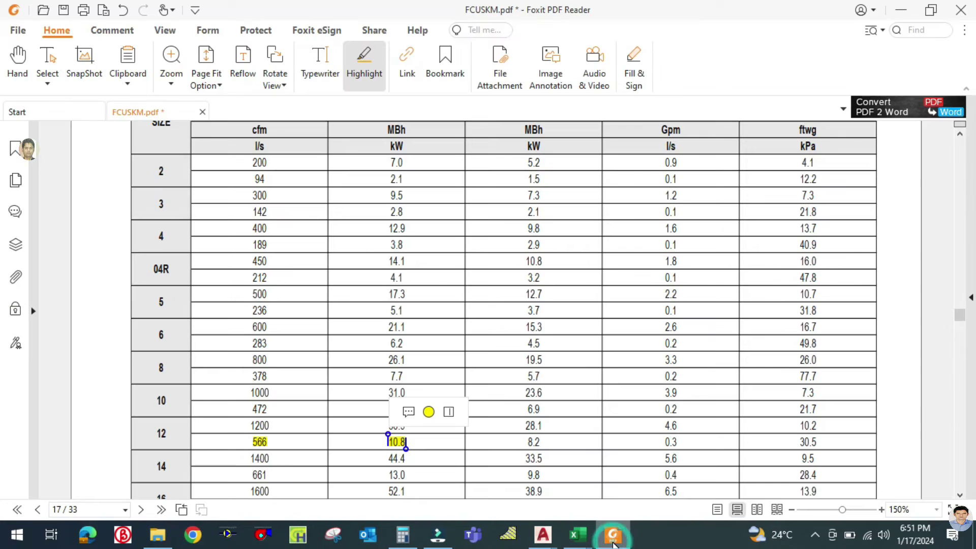
left_click(613, 538)
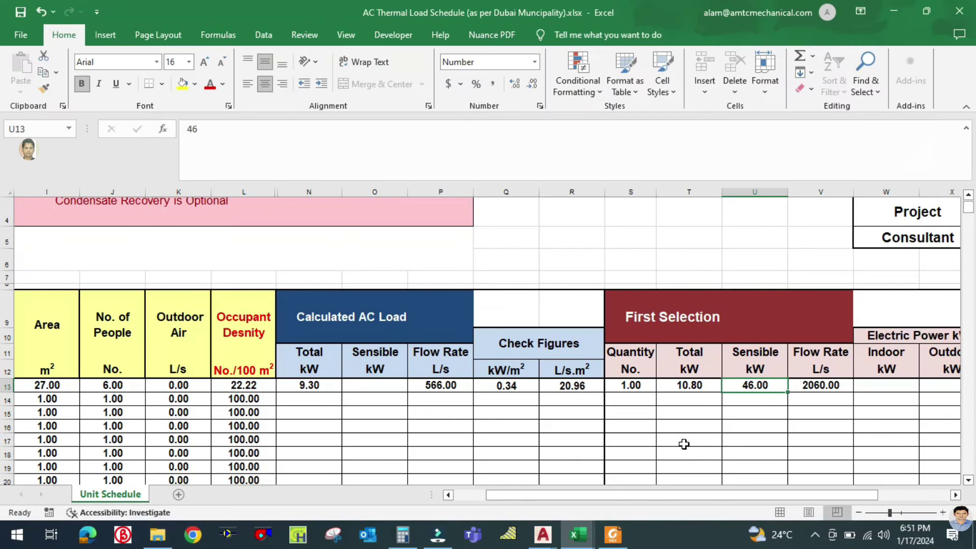
type("8.2")
left_click(684, 444)
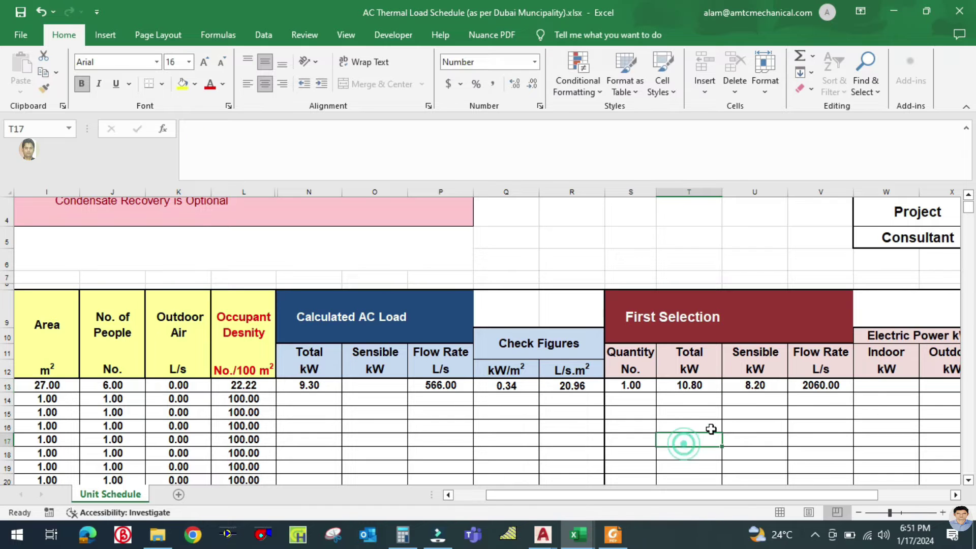
Enter the 566 L/s flow rate for FCU-001 in V13.
left_click(812, 386)
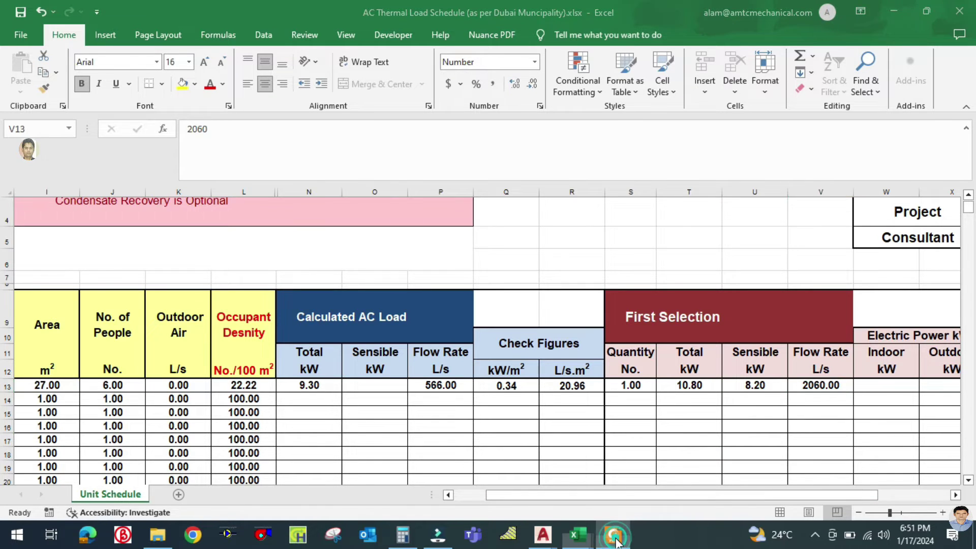
left_click(613, 537)
left_click(615, 540)
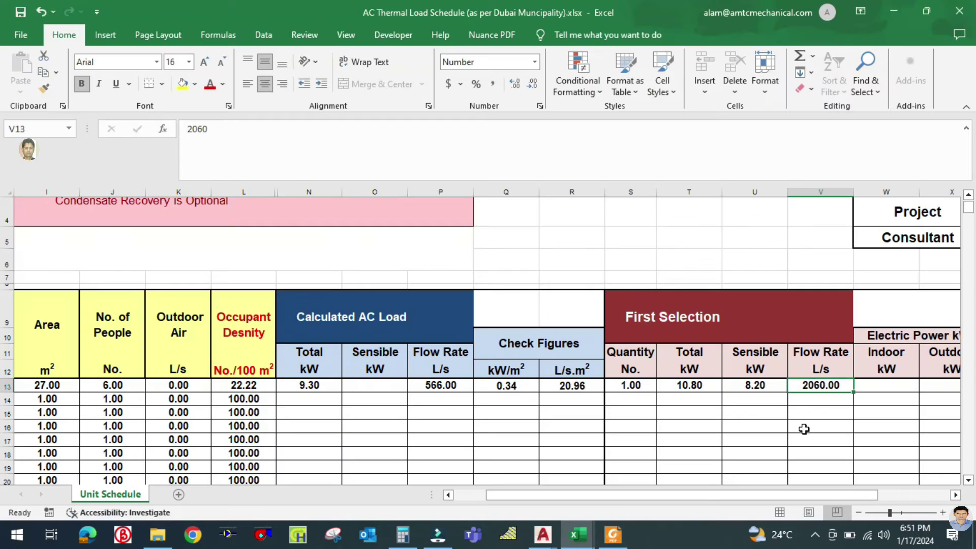
type("566")
left_click(804, 428)
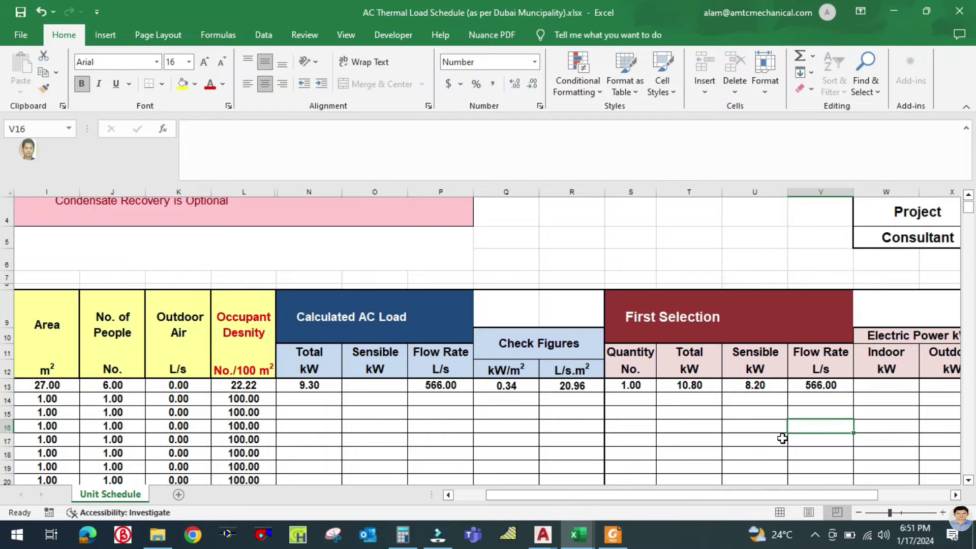
left_click_drag(678, 496, 698, 496)
Review the merged Electric Power kW heading and FCU-001's indoor and outdoor kW cells.
left_click(681, 415)
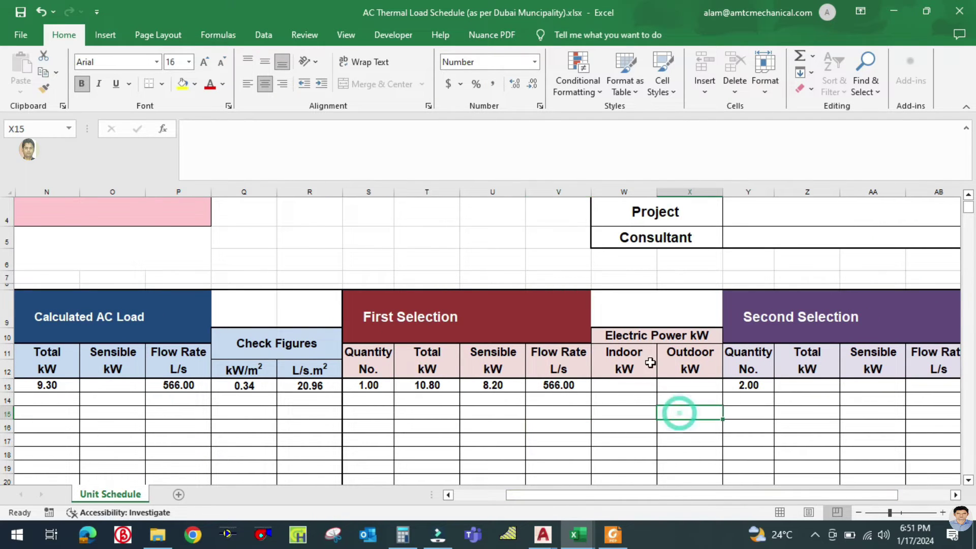
left_click(690, 332)
left_click(661, 407)
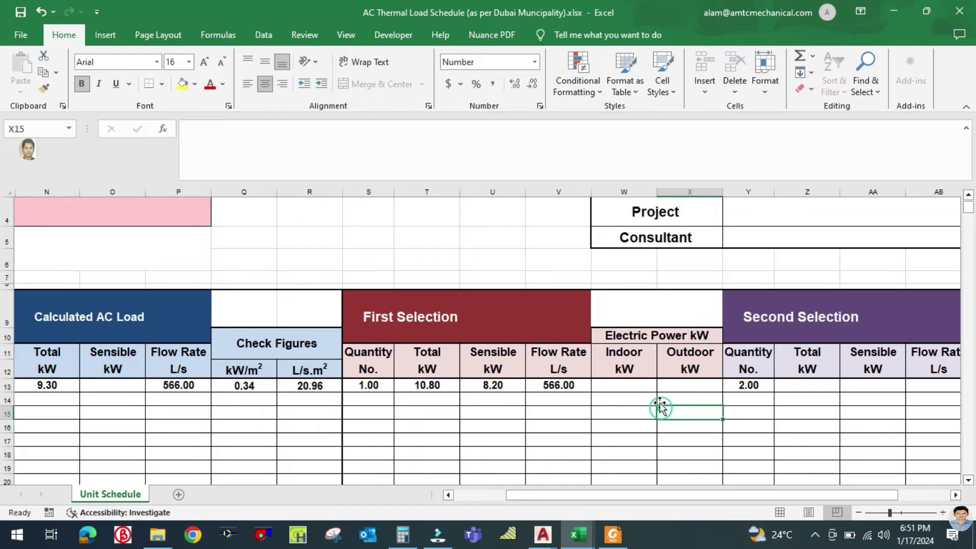
left_click(659, 332)
left_click(664, 403)
left_click(625, 385)
left_click(693, 385)
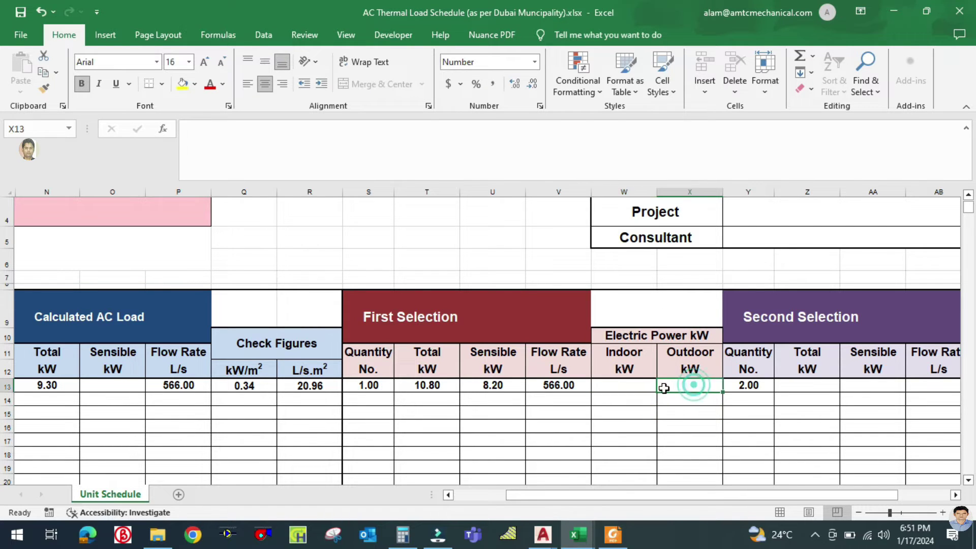
left_click(629, 386)
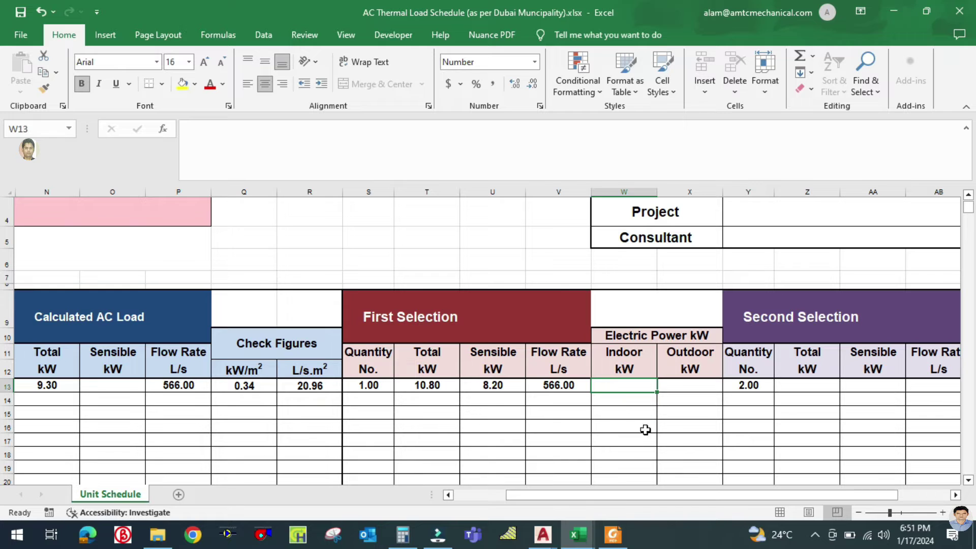
left_click(619, 534)
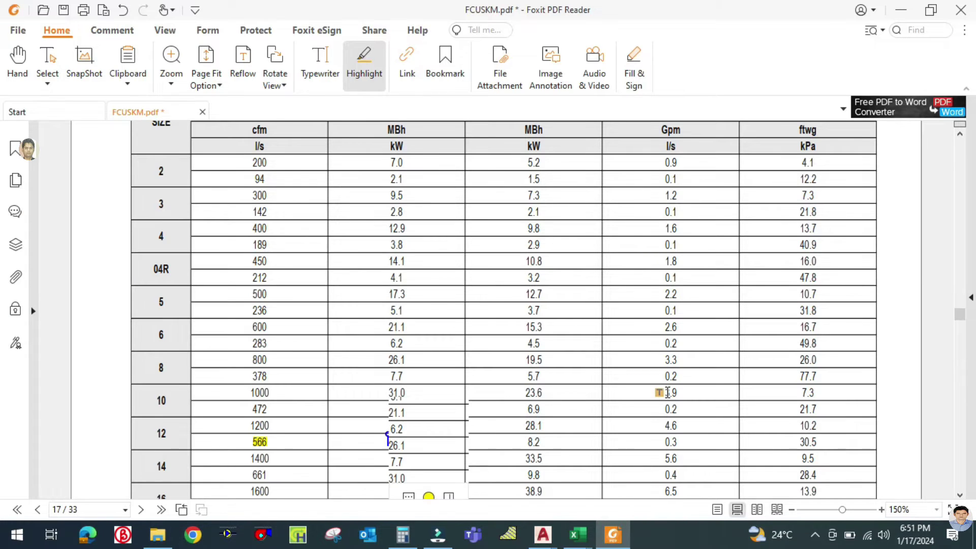
Scroll past the page 17–25 capacity and acoustics tables to page 28's DMP/DCMP dimension drawings.
scroll(667, 393, "up", 3)
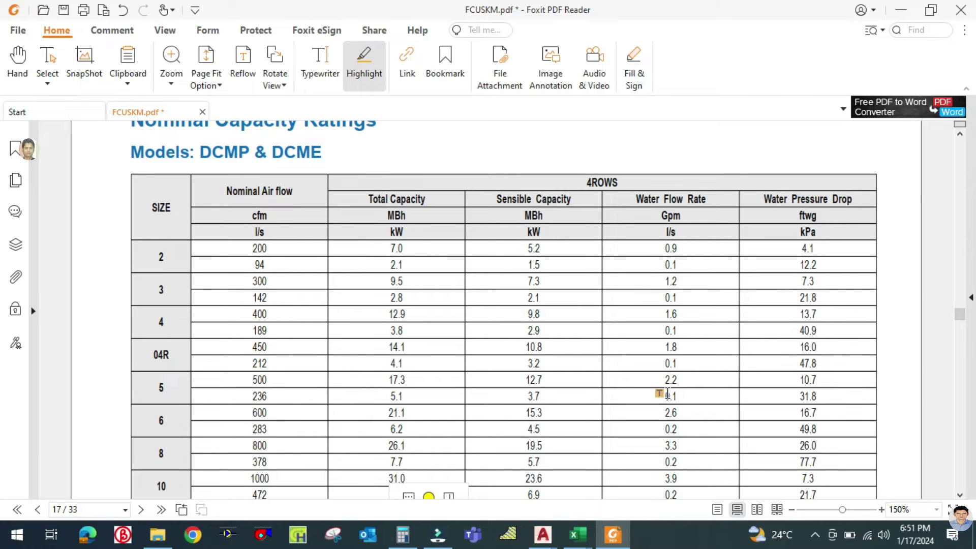
scroll(667, 393, "down", 10)
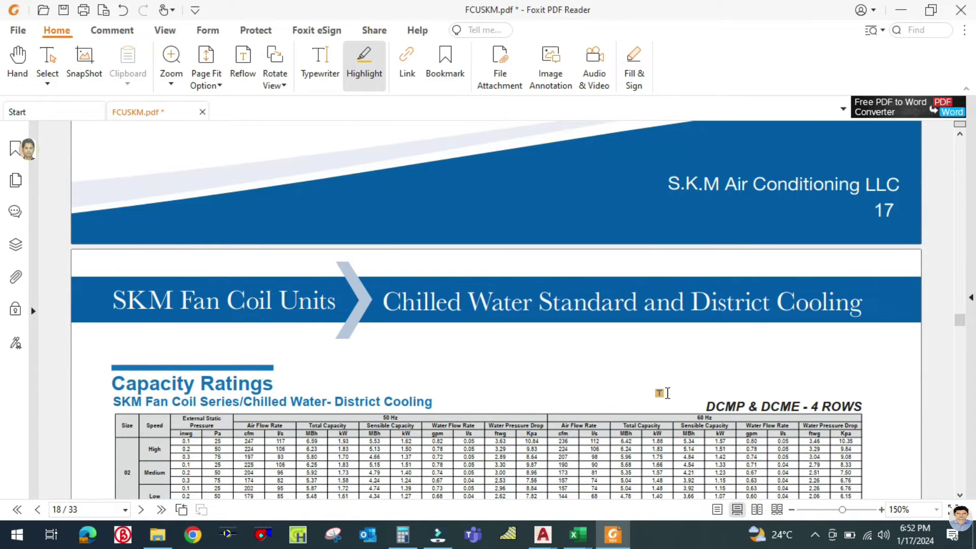
scroll(668, 393, "down", 2)
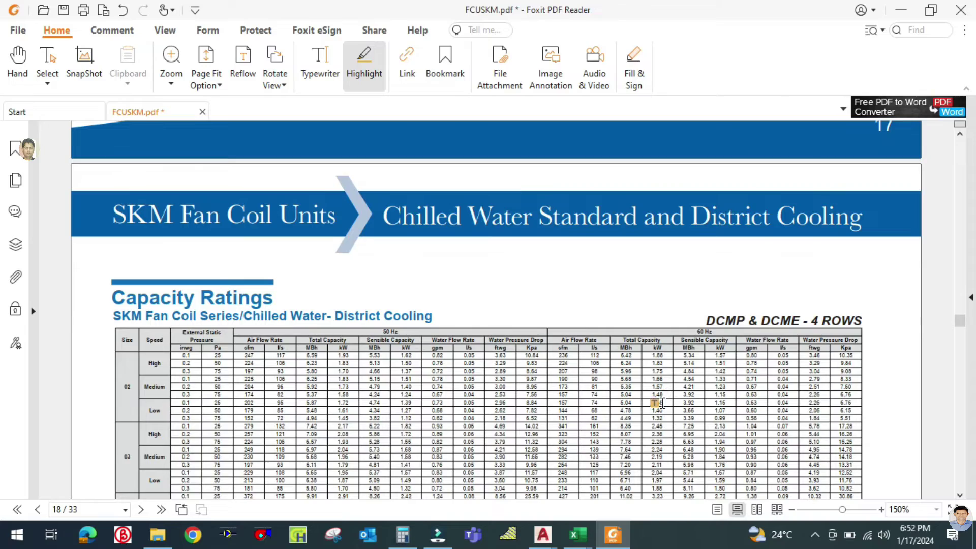
scroll(685, 374, "down", 18)
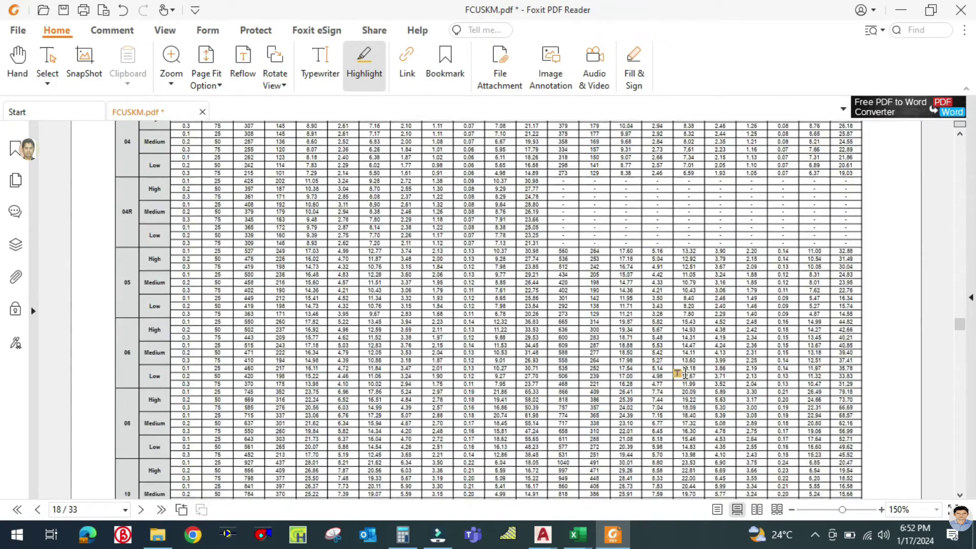
scroll(685, 374, "down", 5)
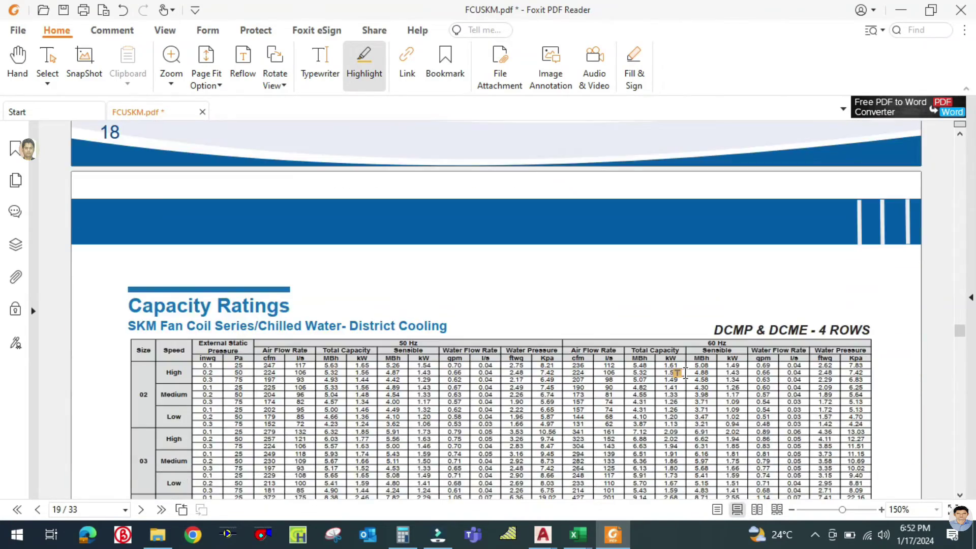
scroll(685, 373, "down", 15)
scroll(685, 373, "down", 20)
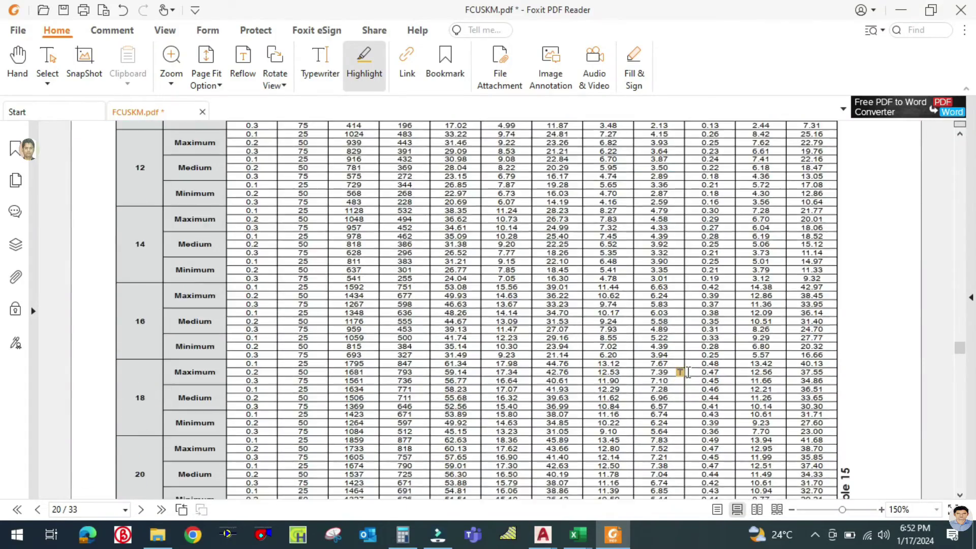
scroll(687, 373, "down", 5)
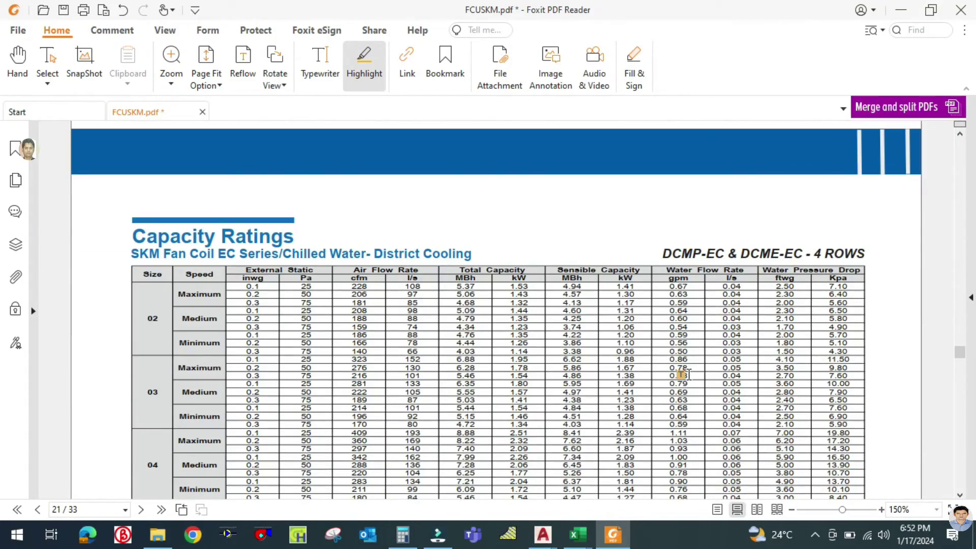
scroll(685, 372, "down", 20)
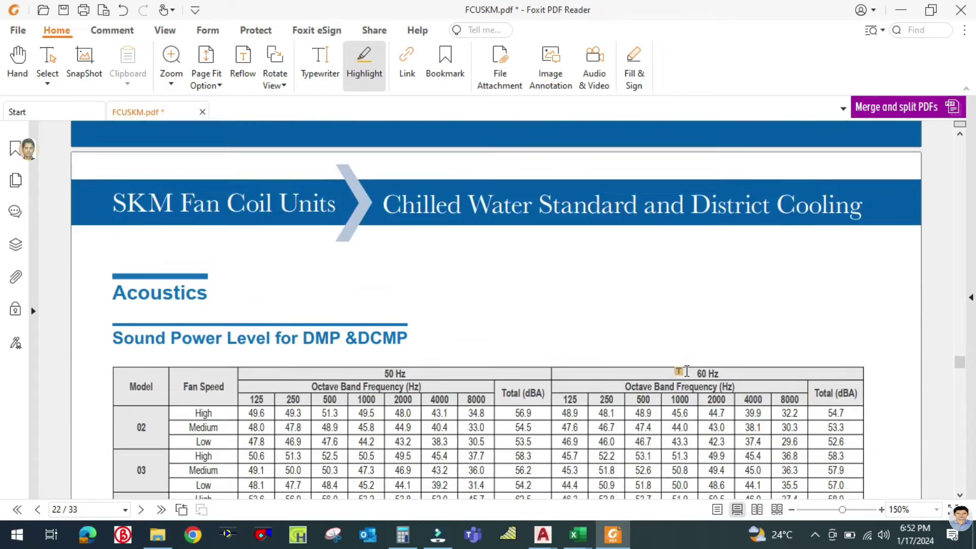
scroll(685, 372, "down", 2)
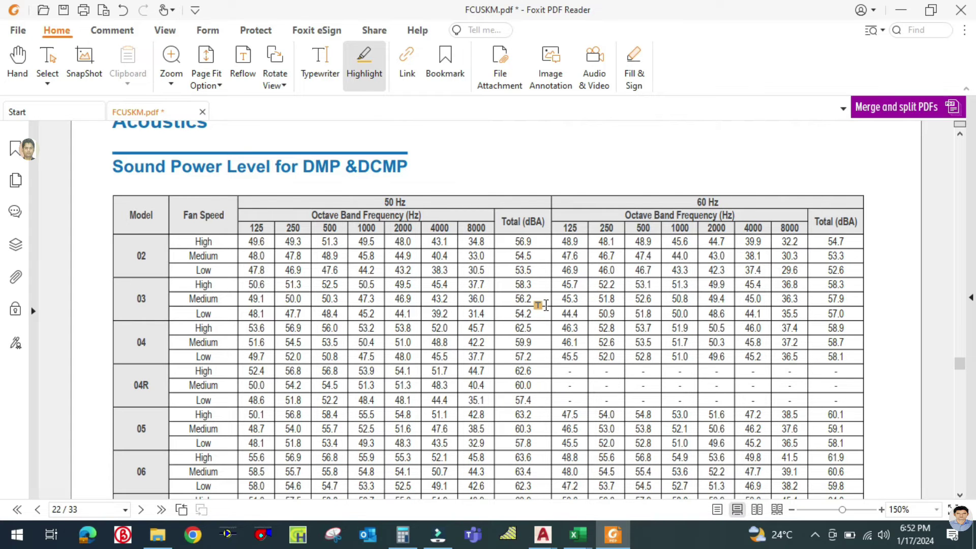
scroll(546, 305, "down", 15)
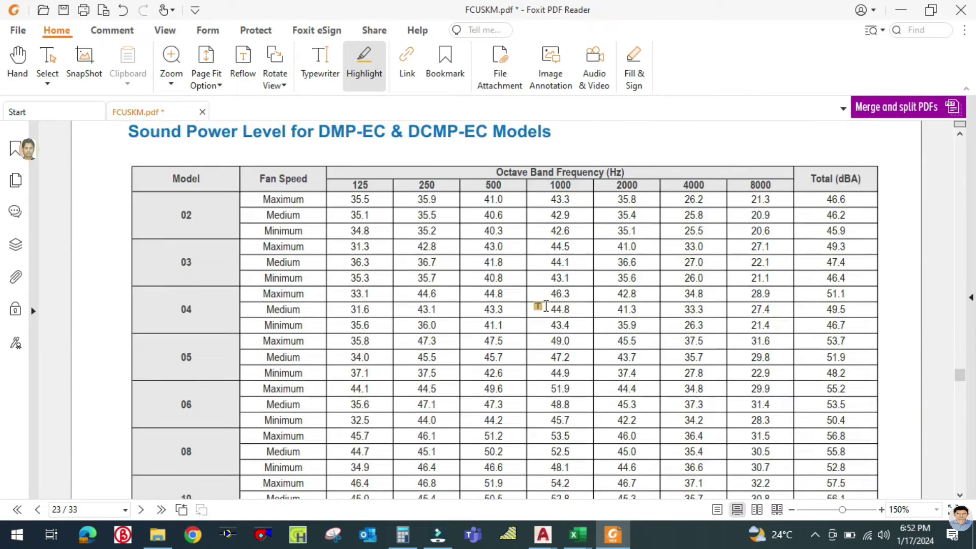
scroll(546, 306, "down", 15)
scroll(545, 308, "down", 15)
mouse_move(960, 398)
left_mouse_down()
mouse_move(959, 461)
mouse_move(959, 436)
left_mouse_up()
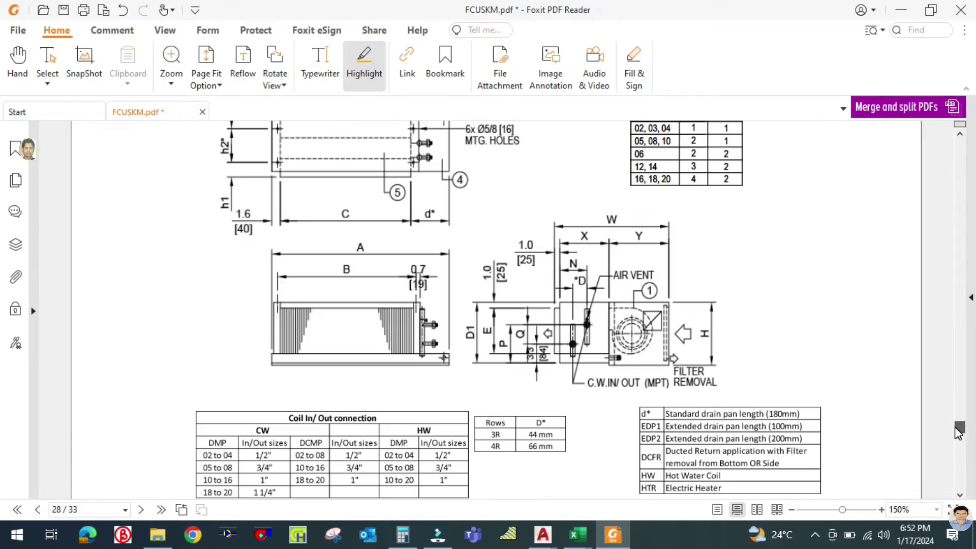
Browse FCUSKM.pdf from the page 3 model code diagram to the page 7 Physical & Electrical Data table.
left_click_drag(959, 432, 944, 203)
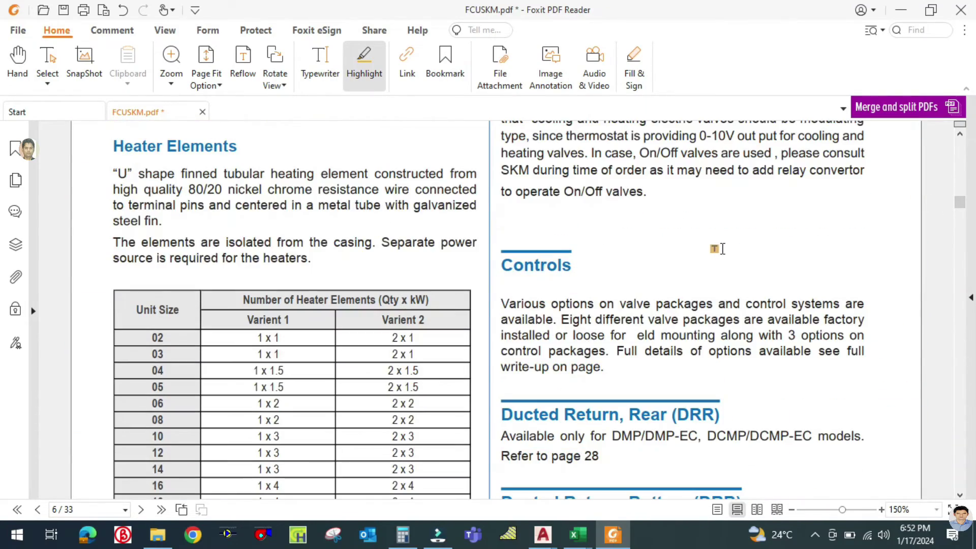
scroll(725, 250, "up", 10)
scroll(724, 253, "up", 10)
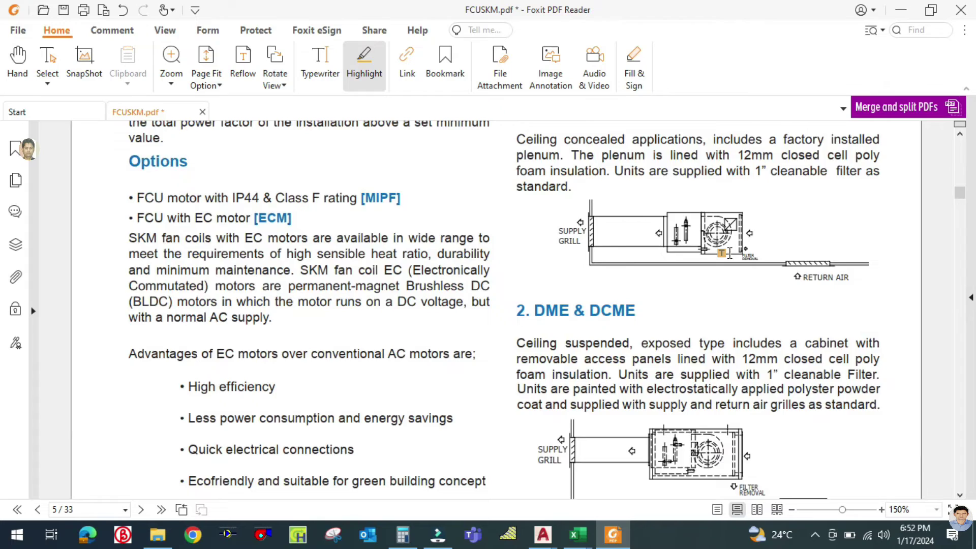
scroll(725, 253, "up", 10)
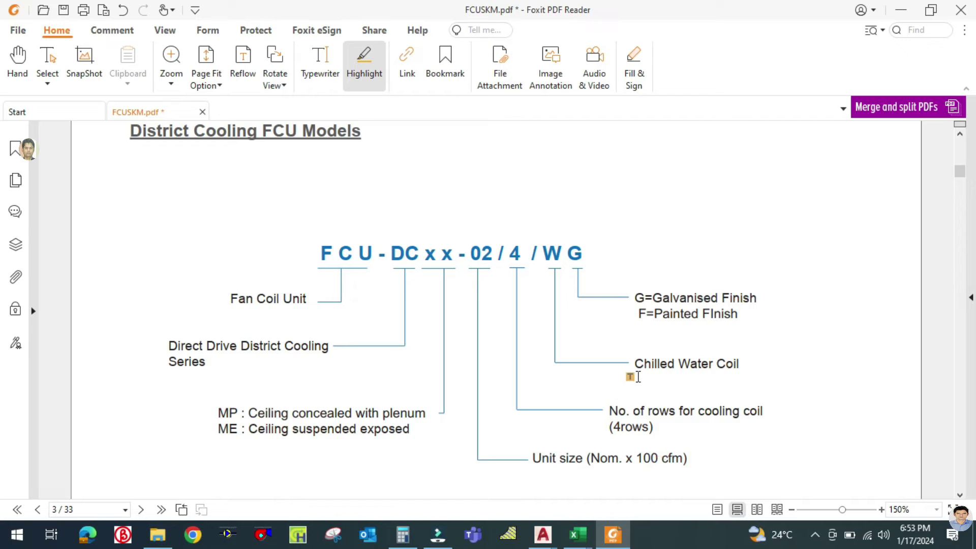
scroll(580, 286, "down", 10)
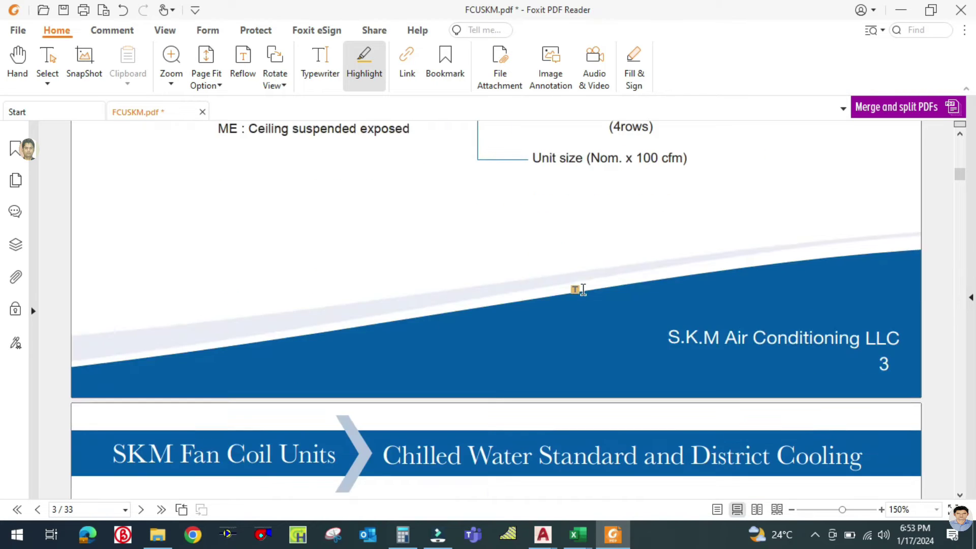
left_click_drag(964, 182, 966, 212)
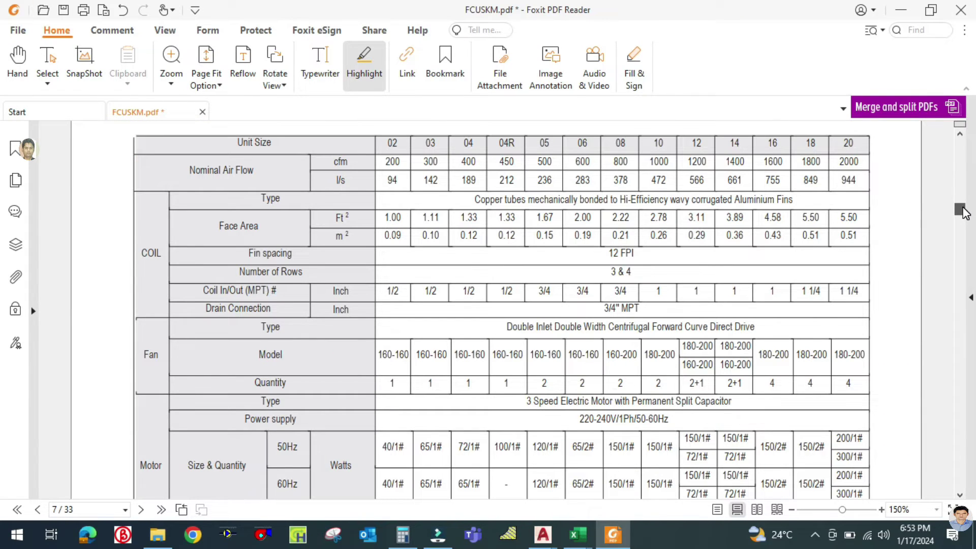
scroll(601, 247, "up", 3)
scroll(601, 250, "down", 5)
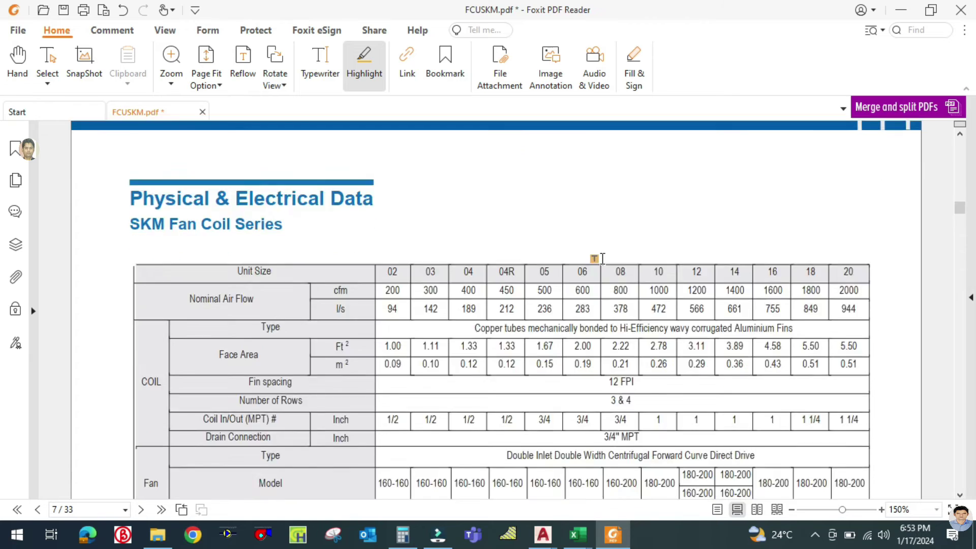
scroll(601, 260, "up", 3)
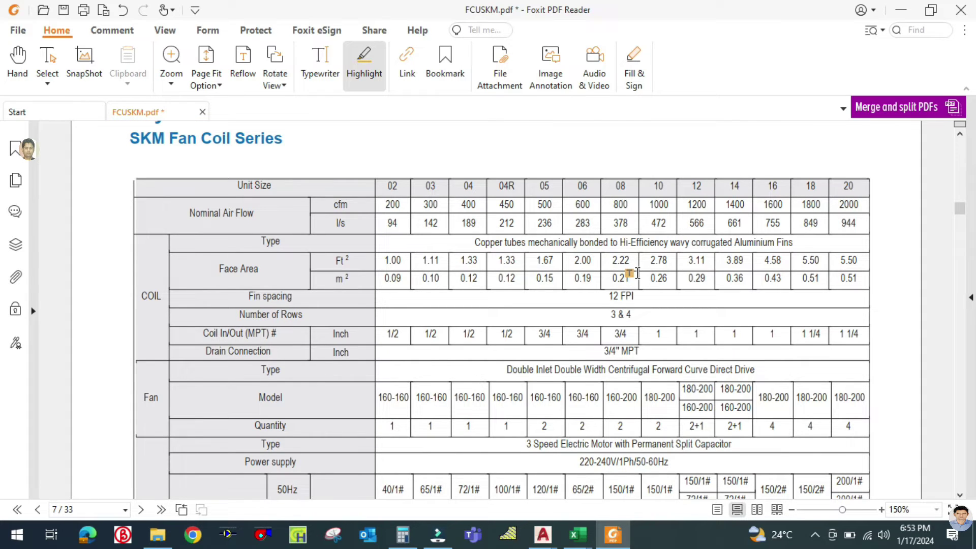
scroll(637, 273, "down", 1)
scroll(637, 273, "down", 2)
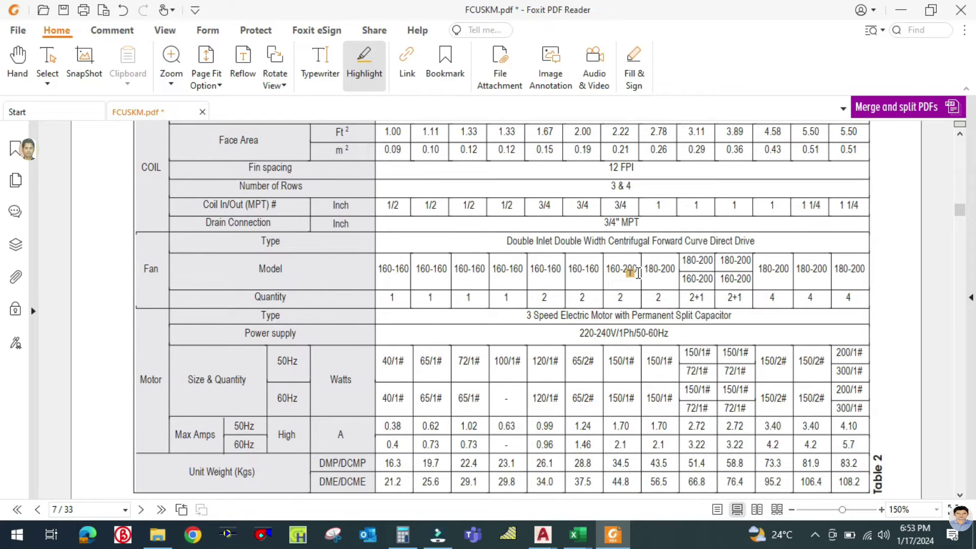
scroll(637, 273, "down", 1)
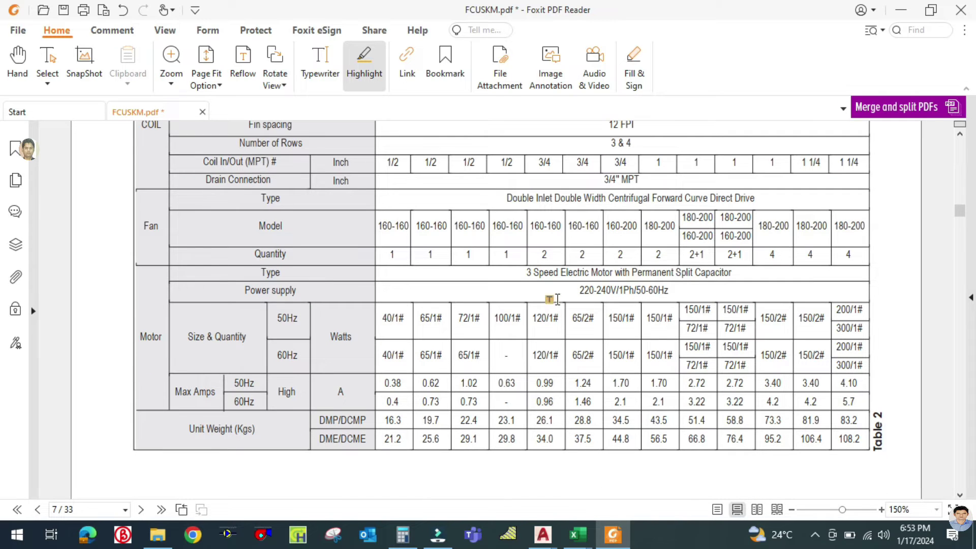
scroll(399, 441, "up", 1)
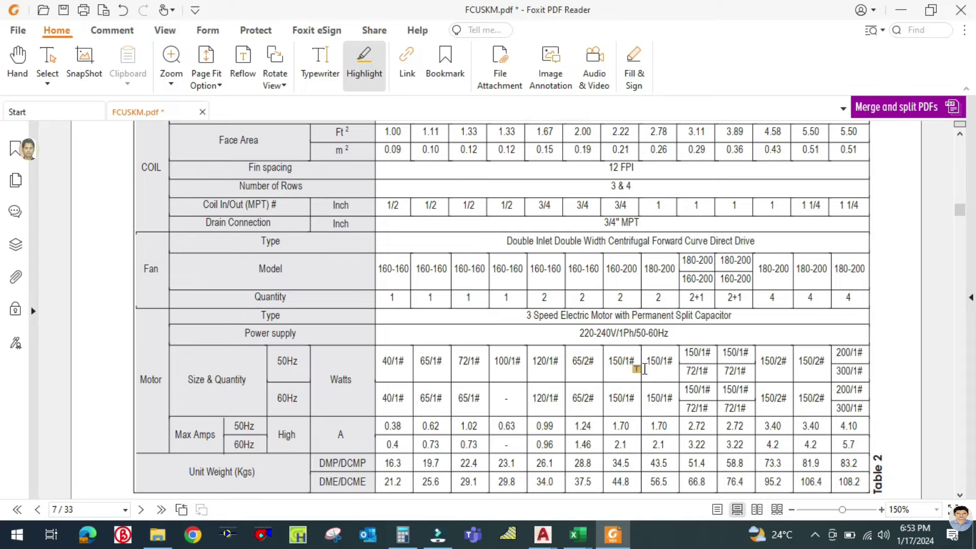
mouse_move(584, 542)
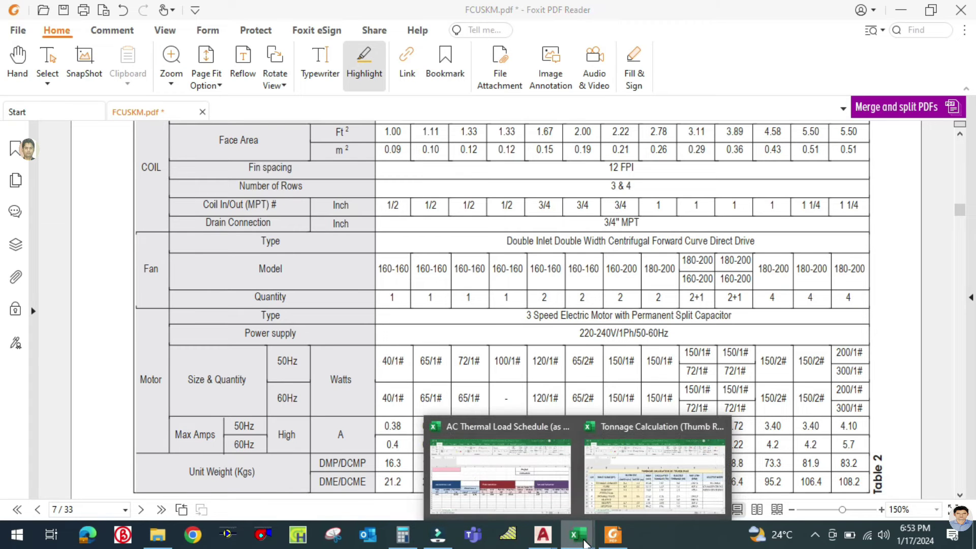
scroll(539, 310, "up", 3)
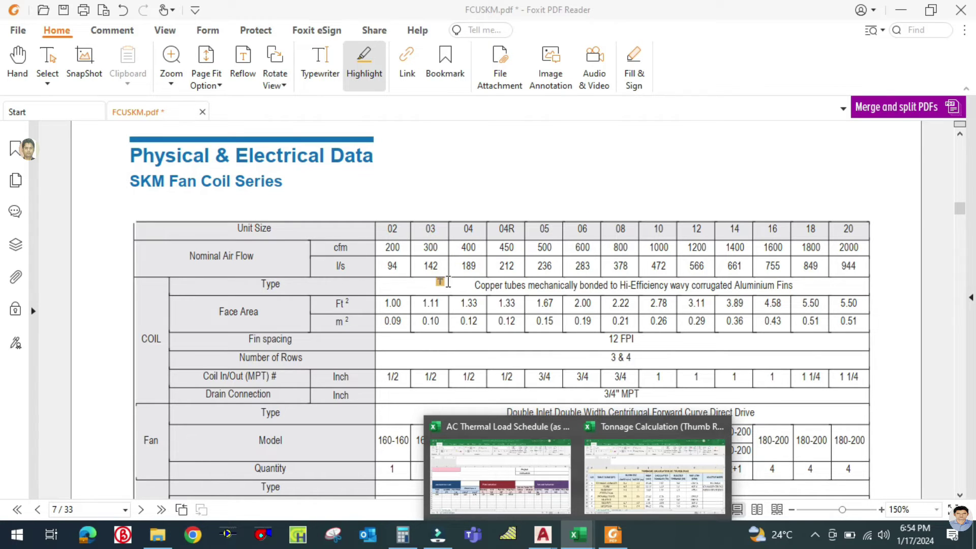
scroll(449, 282, "down", 1)
scroll(449, 281, "down", 1)
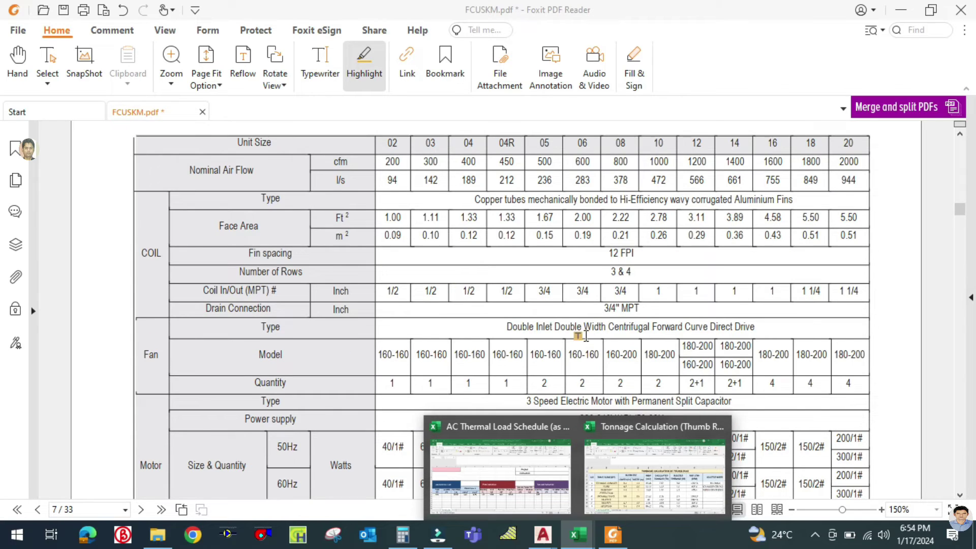
scroll(586, 336, "down", 2)
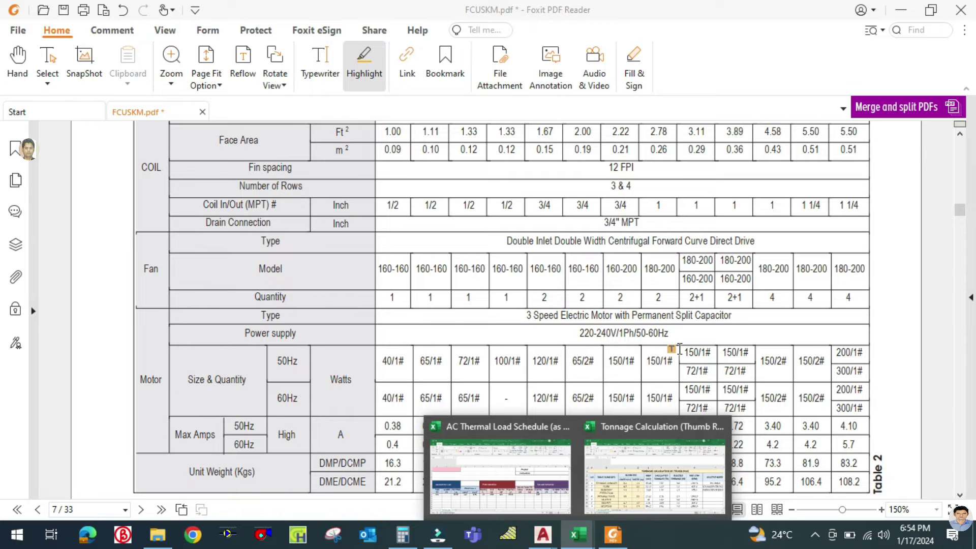
left_click(529, 489)
left_click(642, 411)
left_click(614, 535)
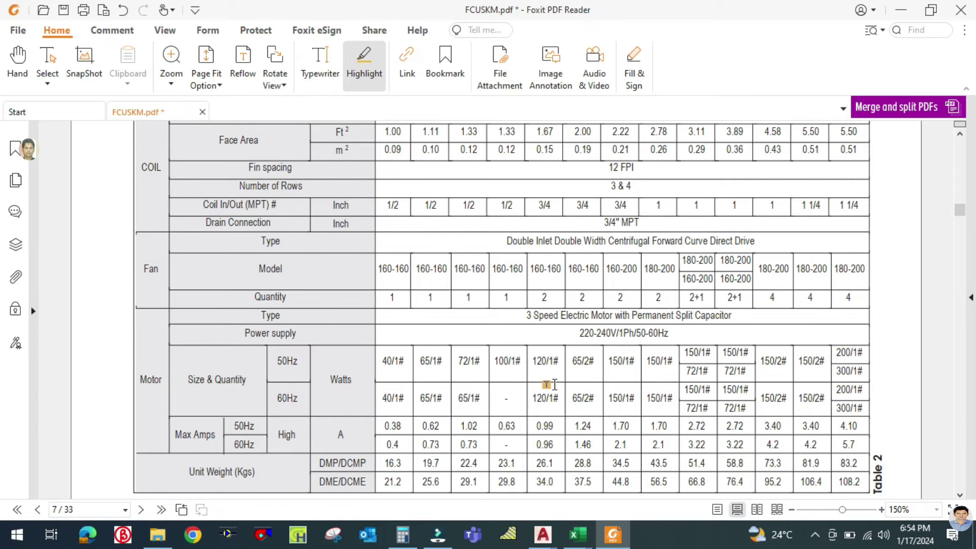
scroll(552, 386, "up", 3)
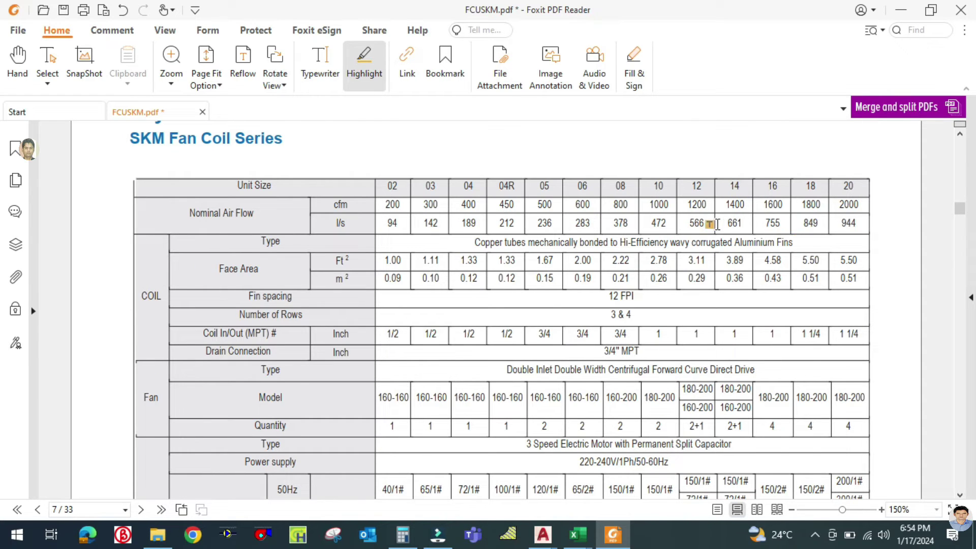
scroll(696, 222, "down", 2)
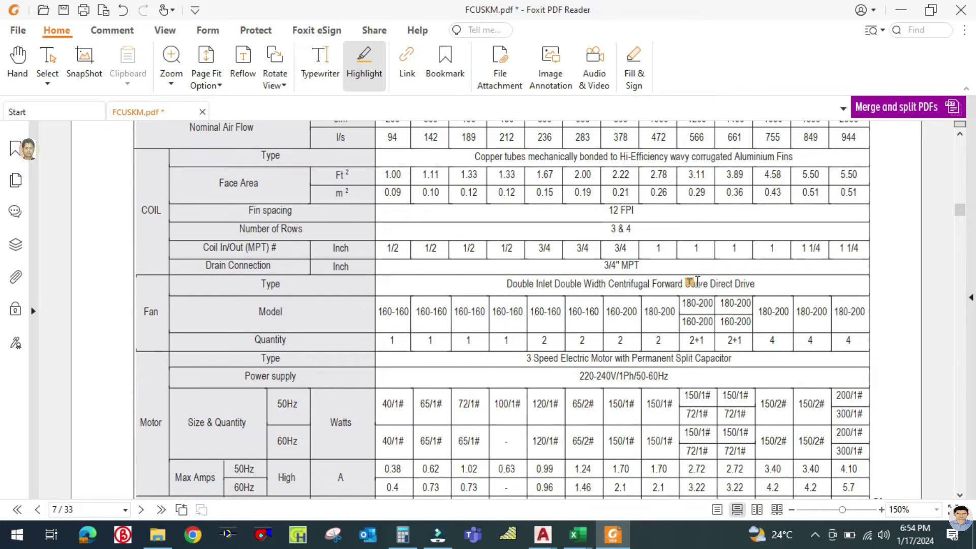
scroll(692, 331, "down", 1)
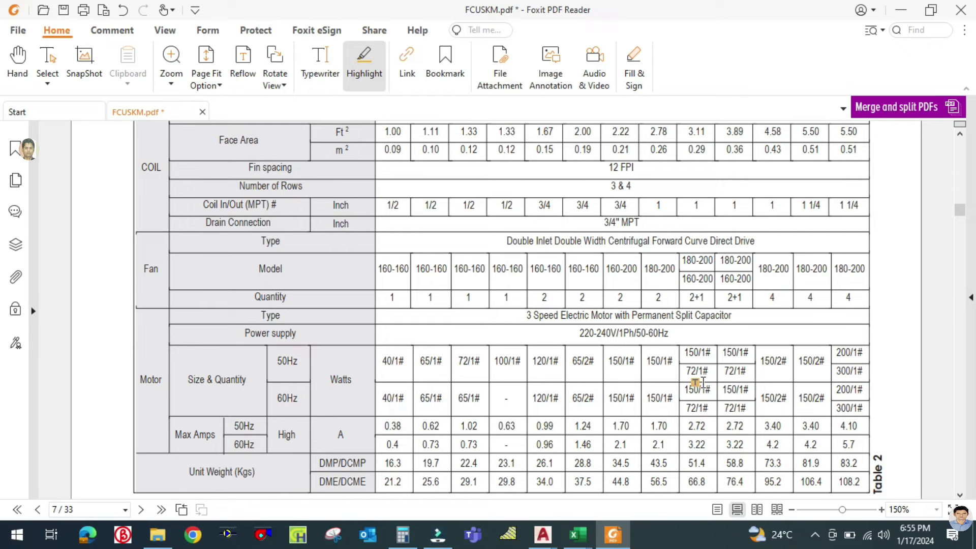
scroll(702, 382, "up", 1)
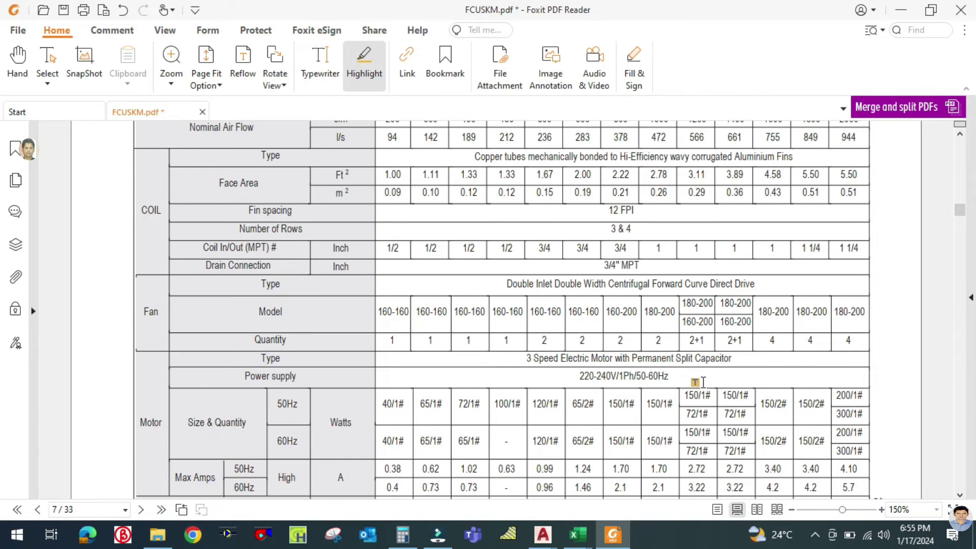
scroll(702, 382, "up", 2)
scroll(702, 382, "down", 5)
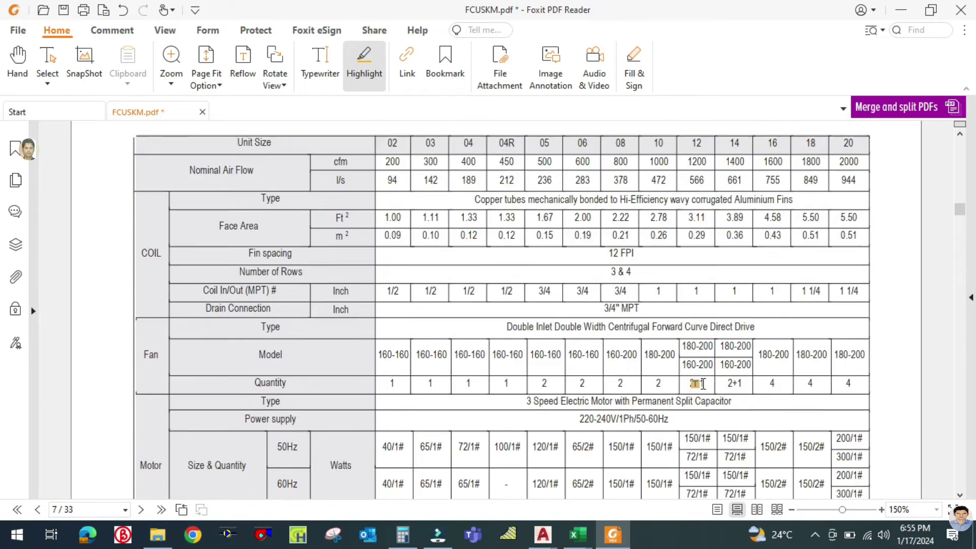
scroll(702, 382, "down", 1)
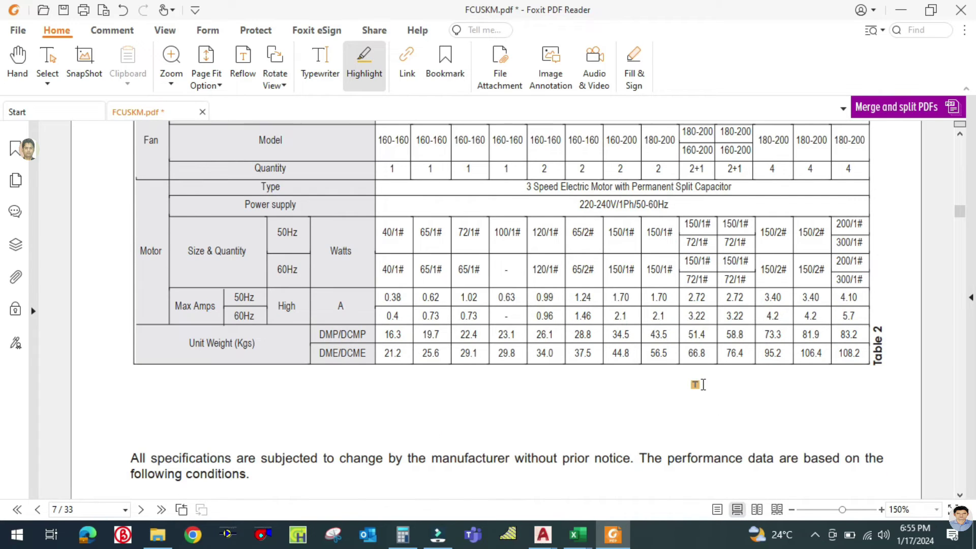
scroll(703, 383, "up", 2)
mouse_move(577, 534)
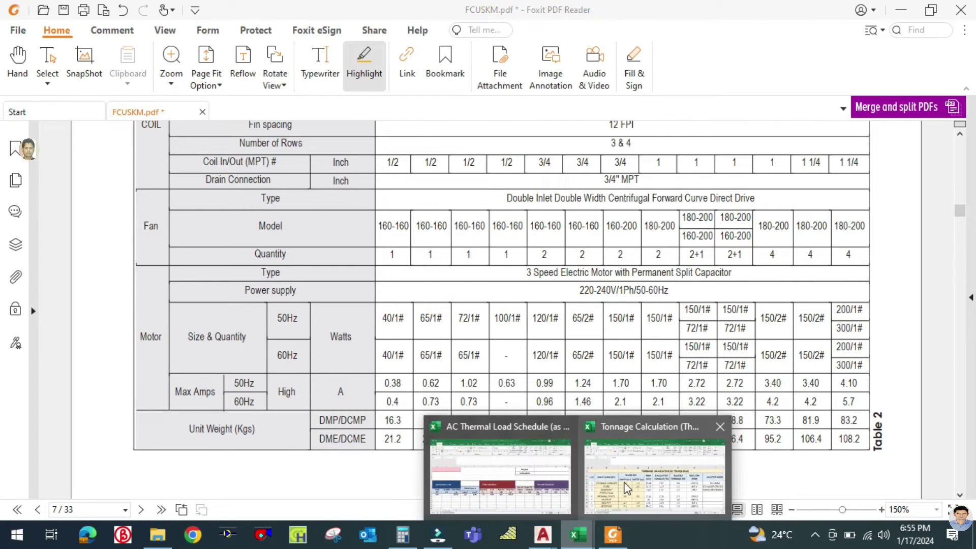
left_click(541, 477)
Clear the 2.00 Second Selection quantity from Y13.
scroll(694, 377, "down", 1)
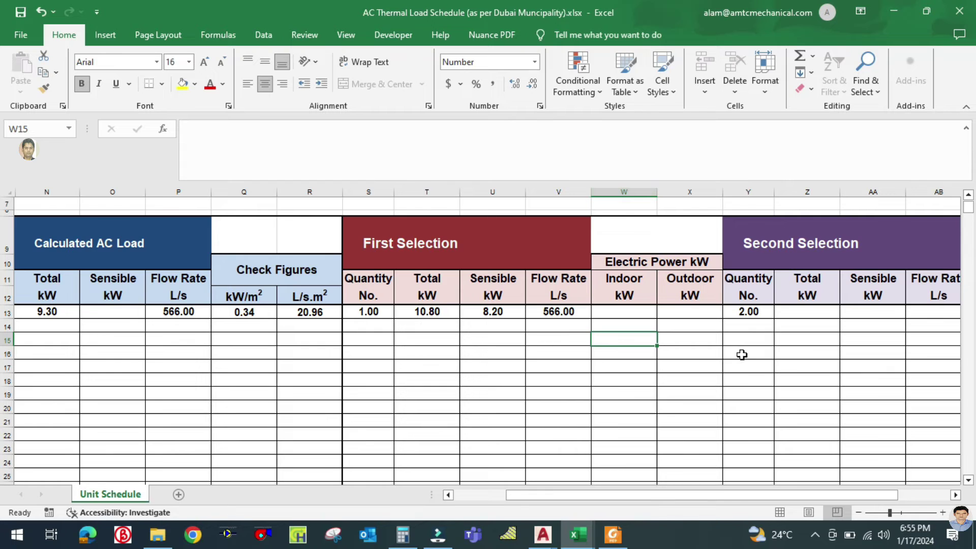
left_click(754, 310)
key("Delete")
left_click(752, 357)
left_click_drag(682, 493, 704, 494)
Enter 220/1/50 as GF-FCU-001's indoor unit power supply in AE13, then bring back the datasheet PDF.
left_click(765, 311)
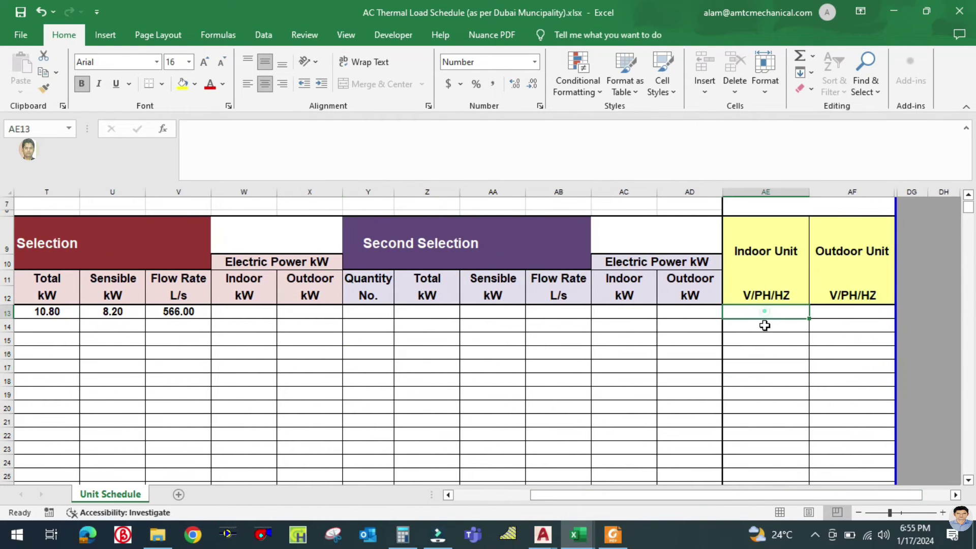
type("220")
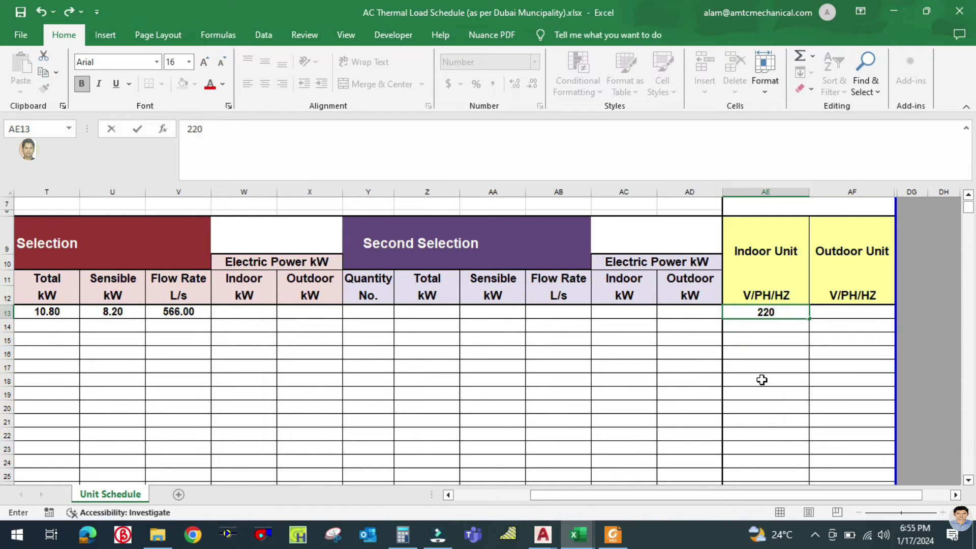
type("/1/50")
left_click(762, 380)
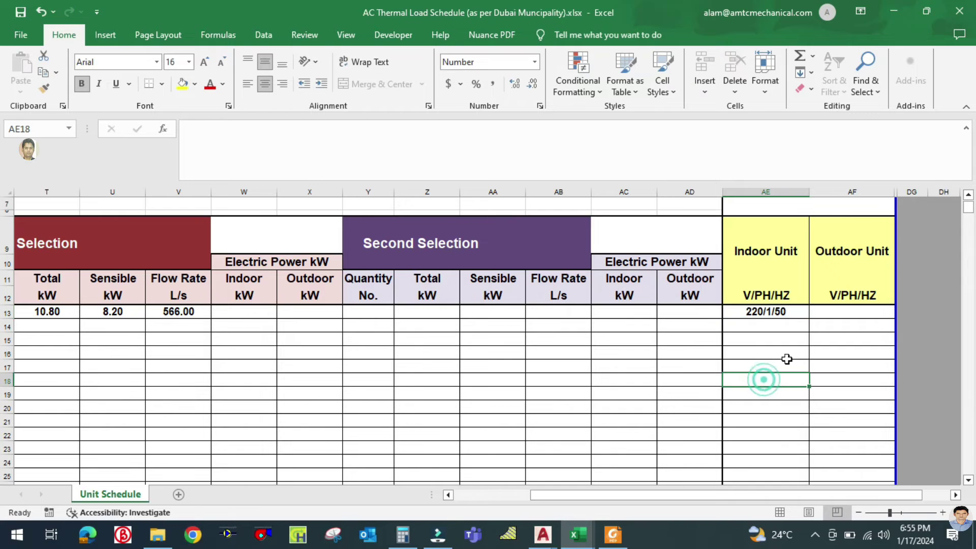
left_click(848, 311)
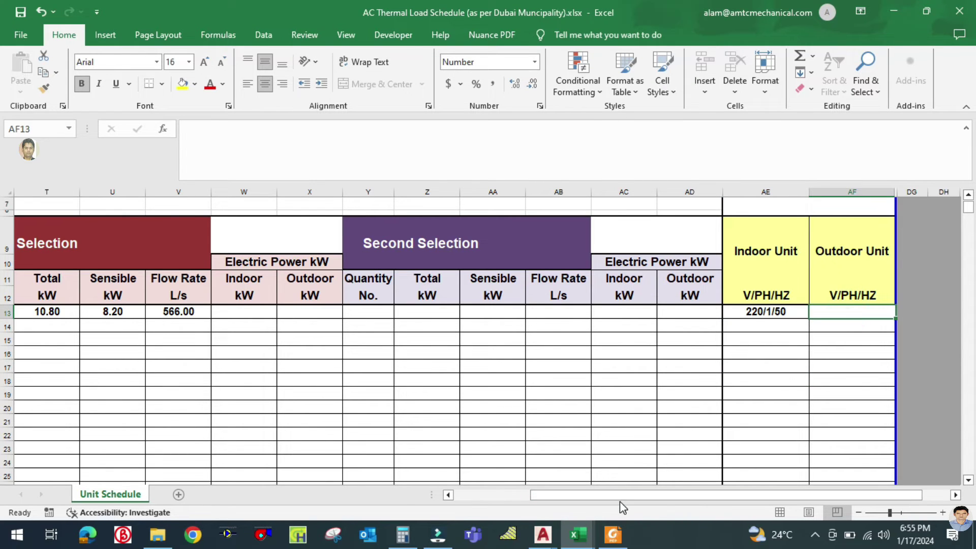
left_click_drag(621, 505, 601, 499)
left_click(613, 535)
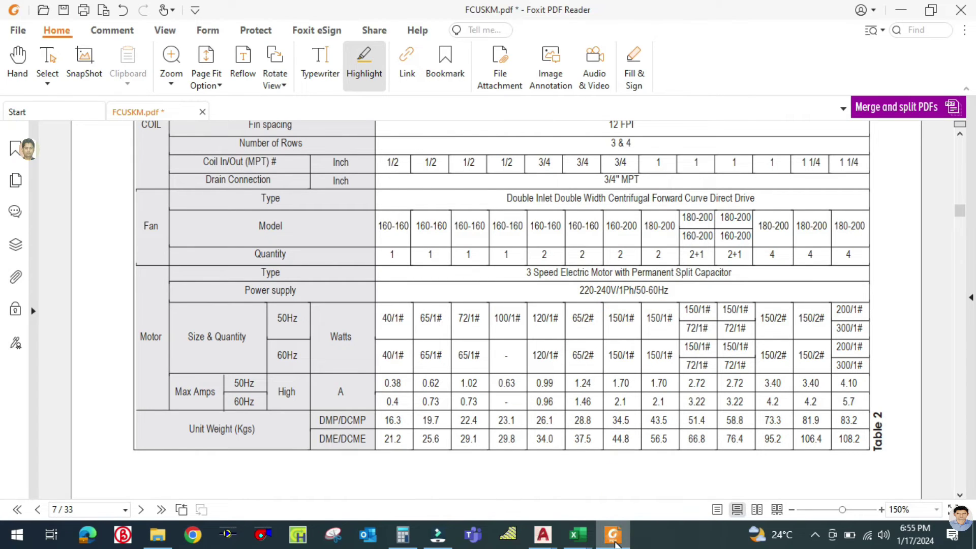
Return to the Excel schedule and scroll back to the unit reference and location columns at row 13.
left_click(613, 535)
left_click(697, 499)
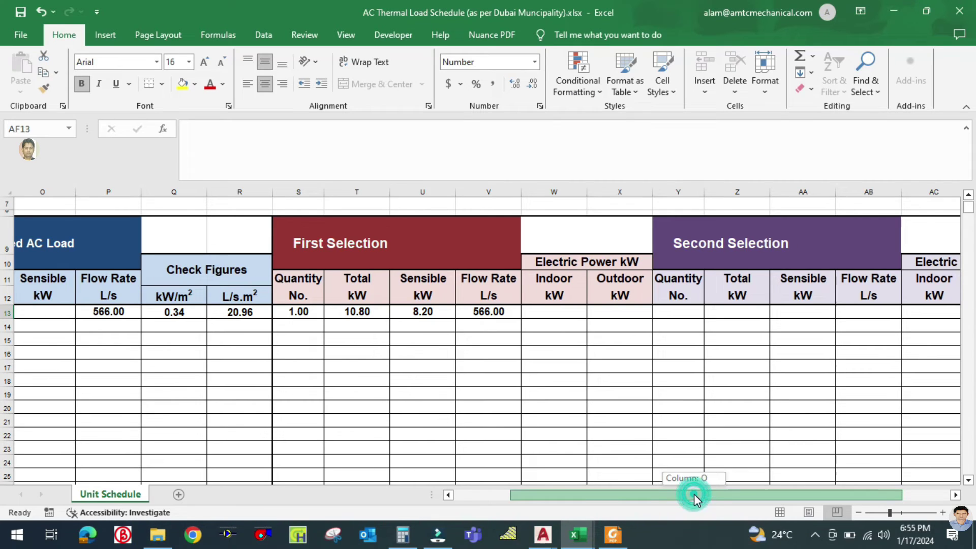
left_click_drag(666, 495, 611, 496)
scroll(356, 410, "up", 2)
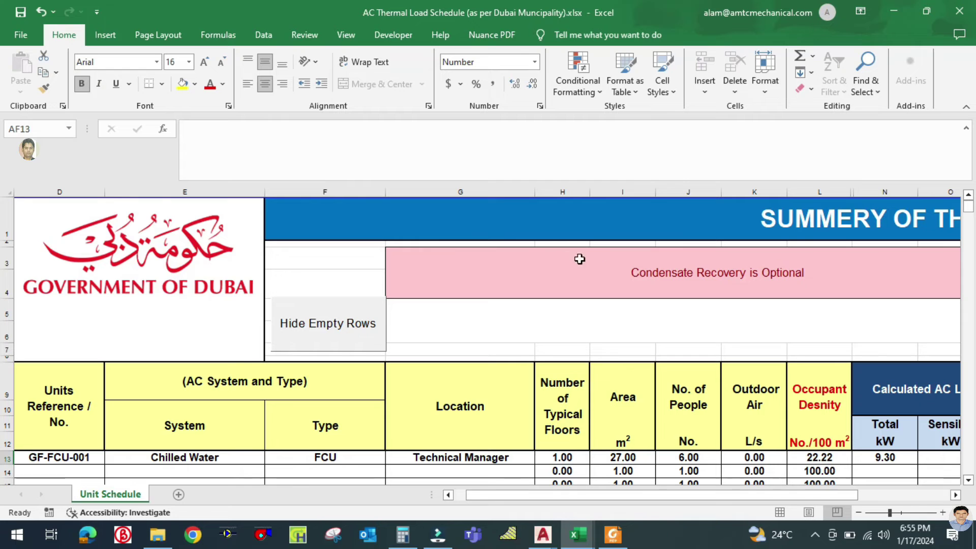
scroll(466, 331, "down", 3)
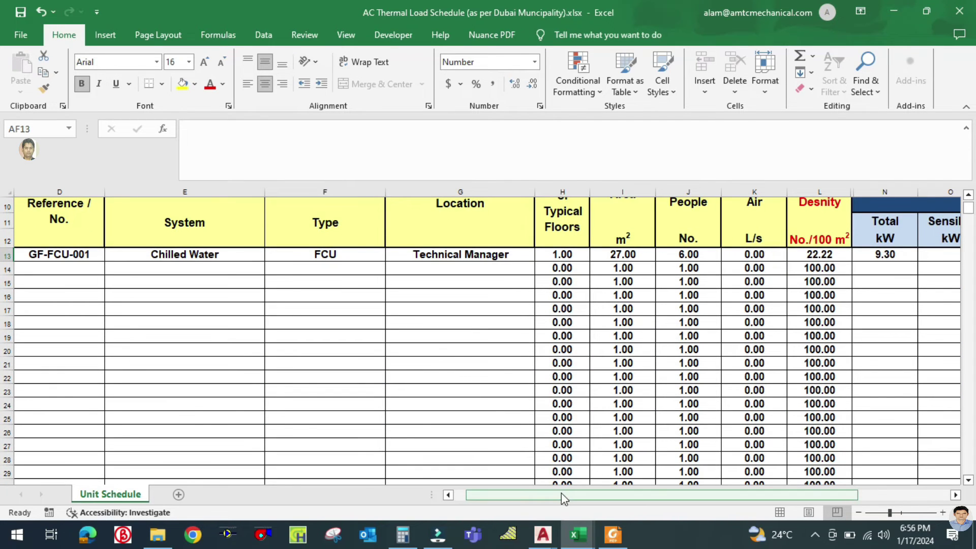
left_click(388, 388)
scroll(412, 377, "up", 2)
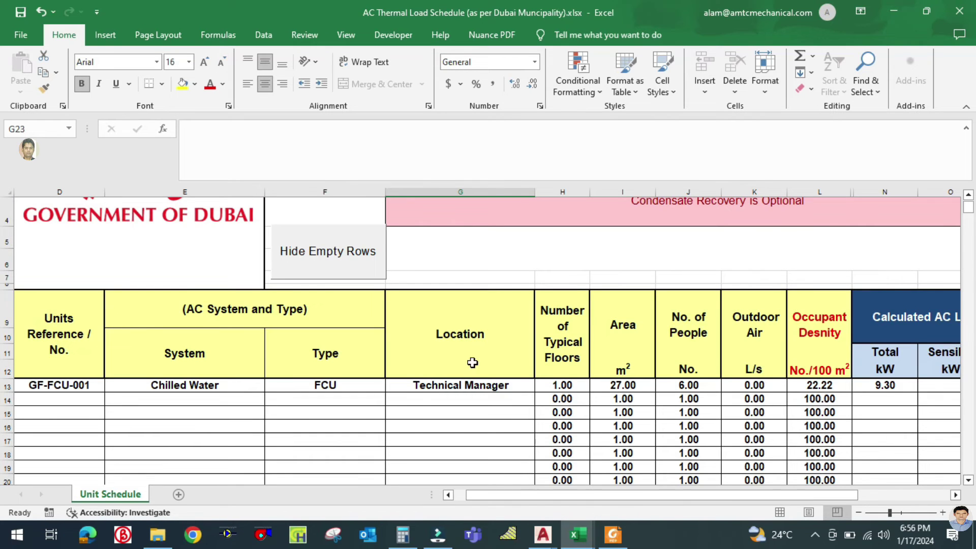
scroll(457, 371, "down", 1)
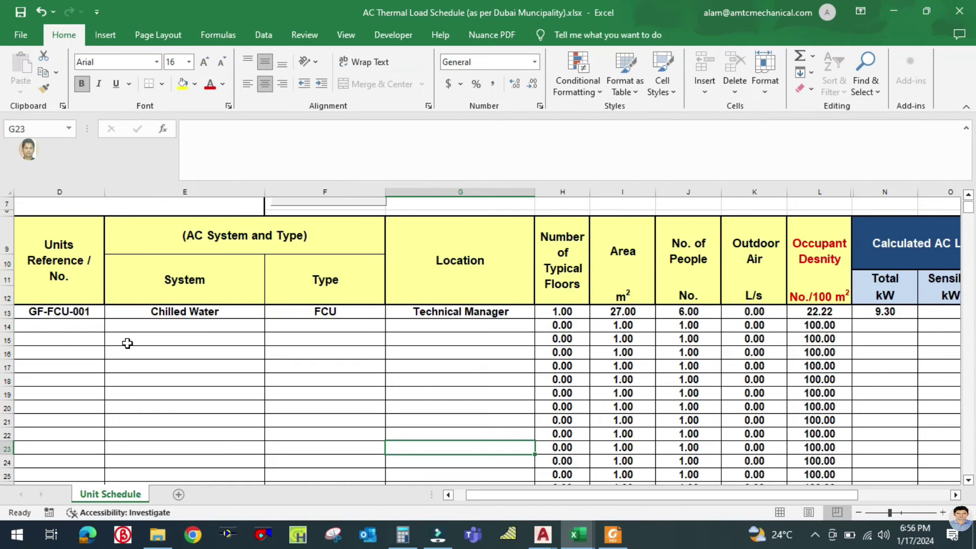
Enter GF-FCU-002 as the unit reference in D14.
left_click(47, 324)
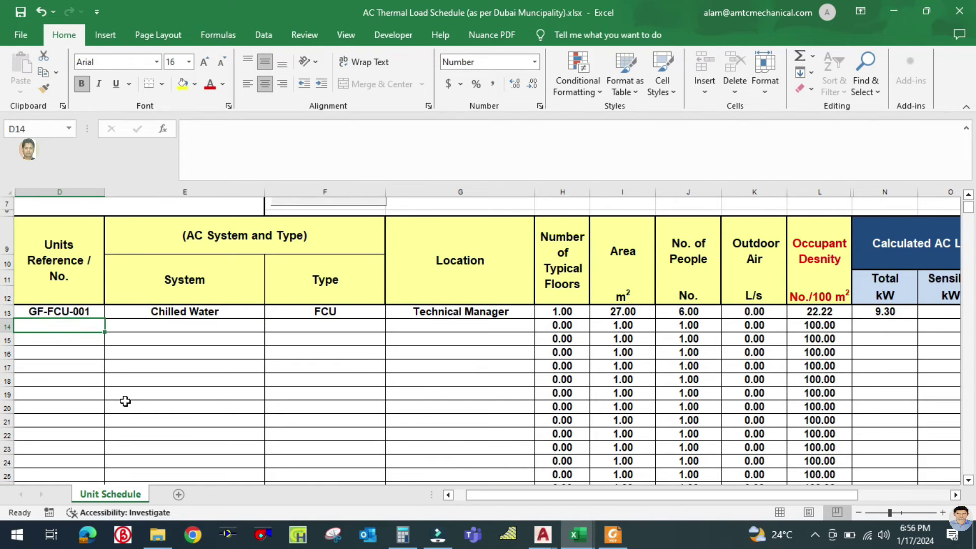
key("Caps_Lock")
type("GF-FC")
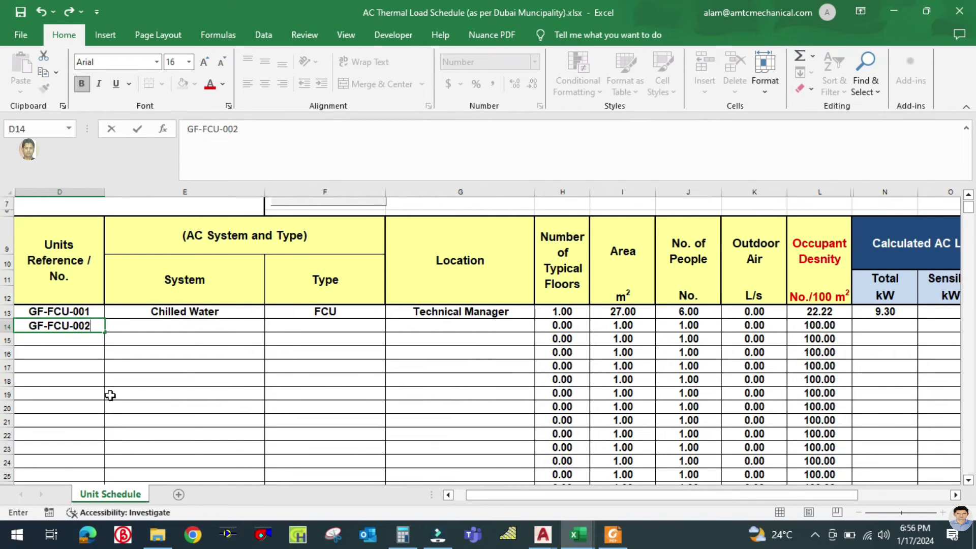
type("U-002")
left_click(183, 372)
Set GF-FCU-002's system to Chilled Water and its type to FCU.
left_click(185, 326)
left_click(271, 326)
left_click(198, 343)
left_click(333, 327)
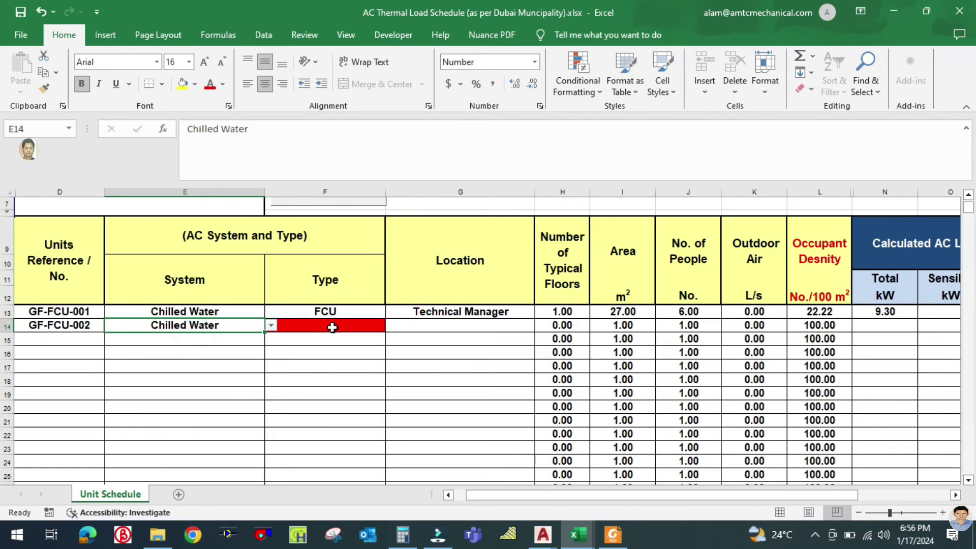
left_click(392, 326)
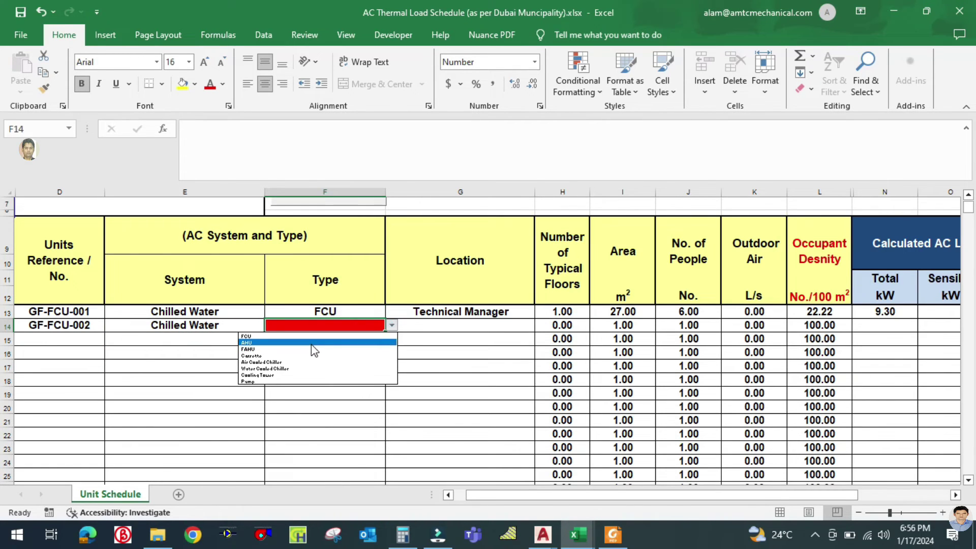
left_click(305, 337)
left_click(447, 325)
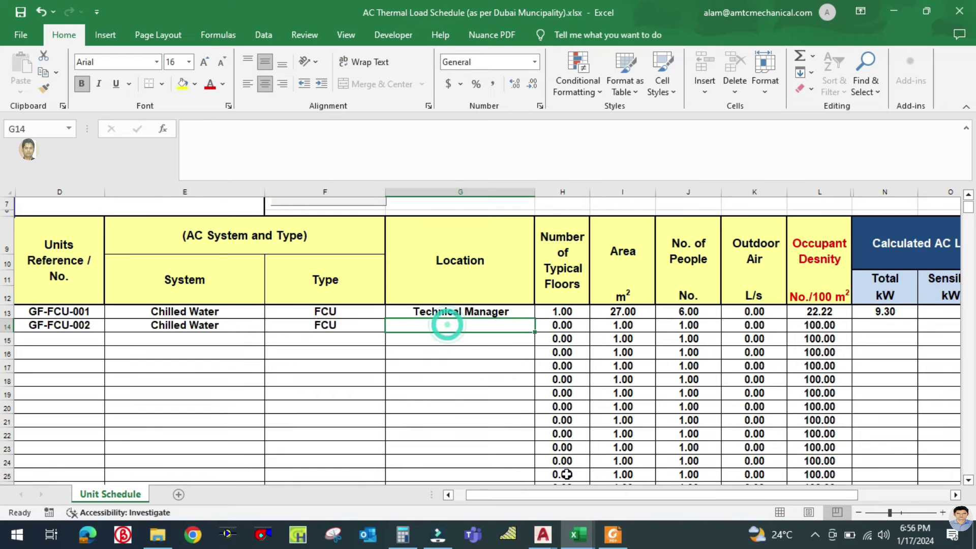
left_click(613, 534)
left_click(613, 534)
Pan the G+2 Commercial Bldg plan to the Secretary and Filing rooms, then return to Excel.
mouse_move(543, 534)
left_click(473, 480)
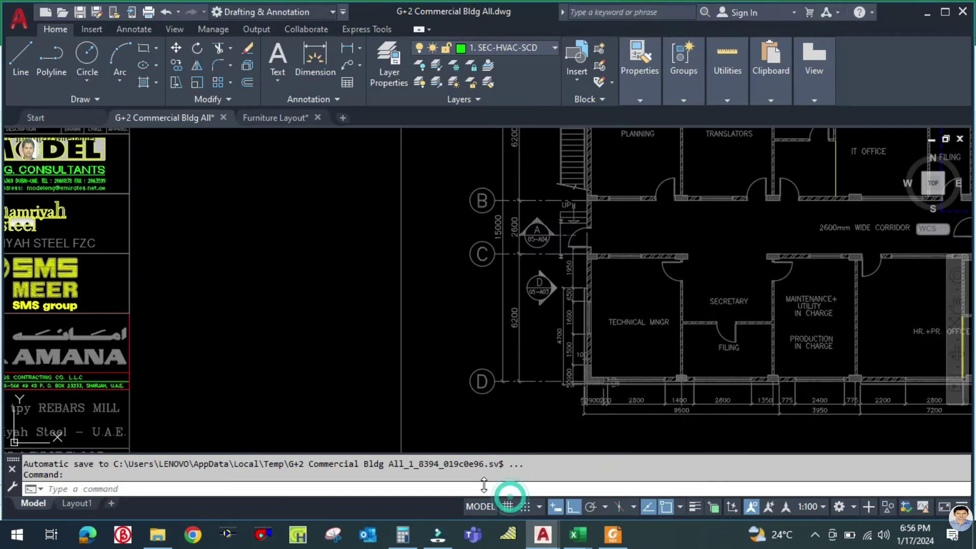
scroll(633, 366, "right", 5)
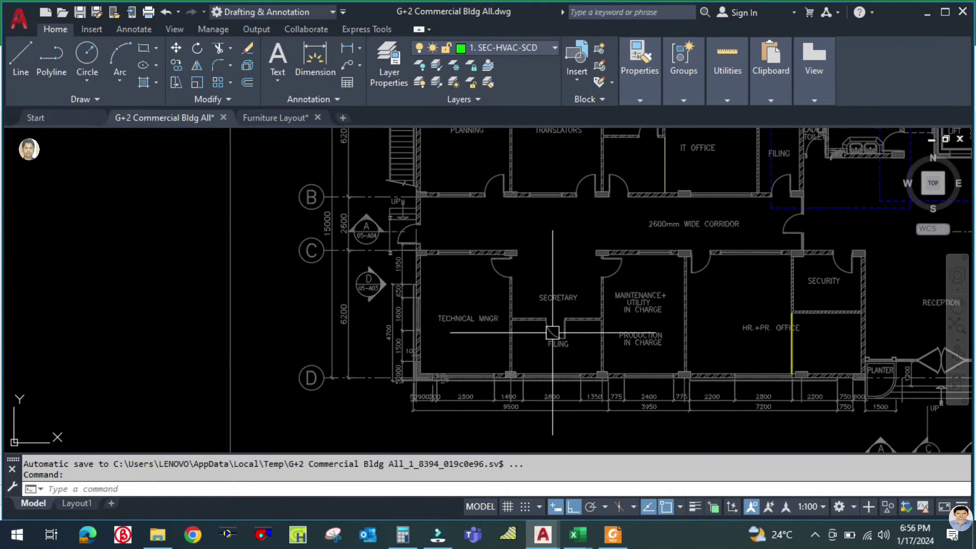
left_click(578, 534)
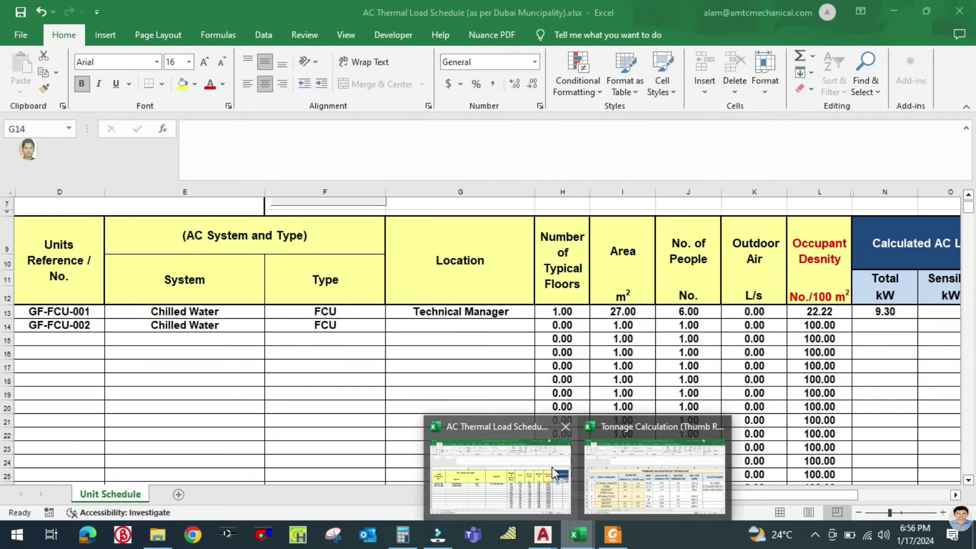
Enter 'Secratory and Filling room' as GF-FCU-002's location in G14.
left_click(552, 465)
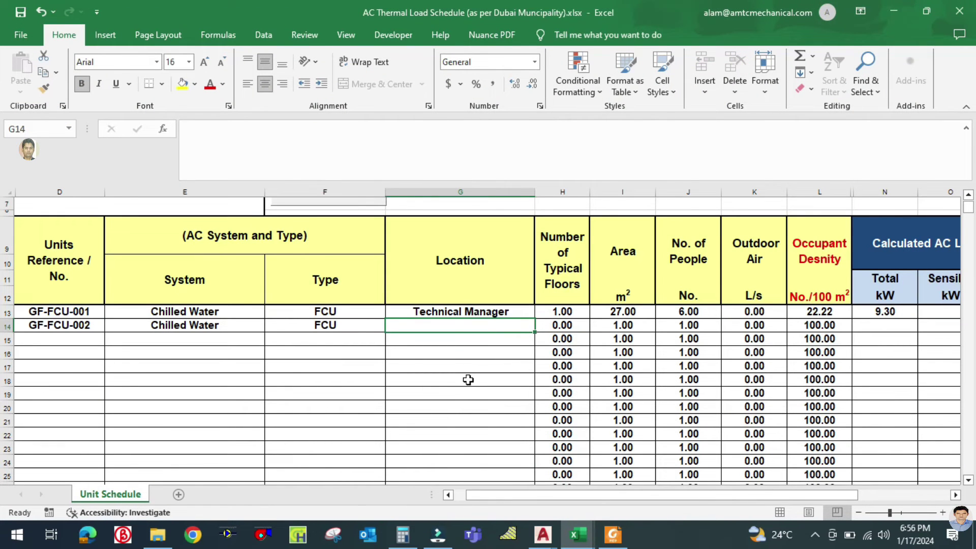
type("Sec")
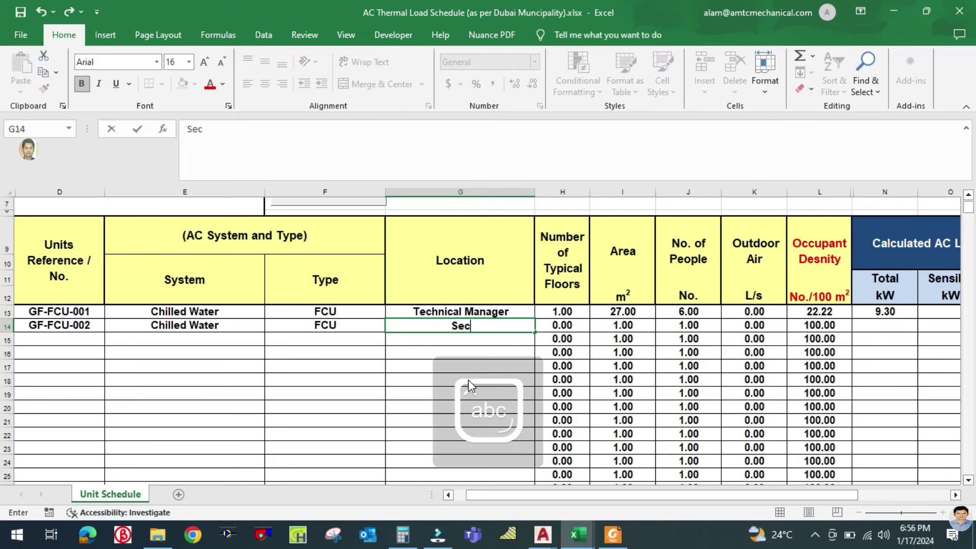
type("ratory ")
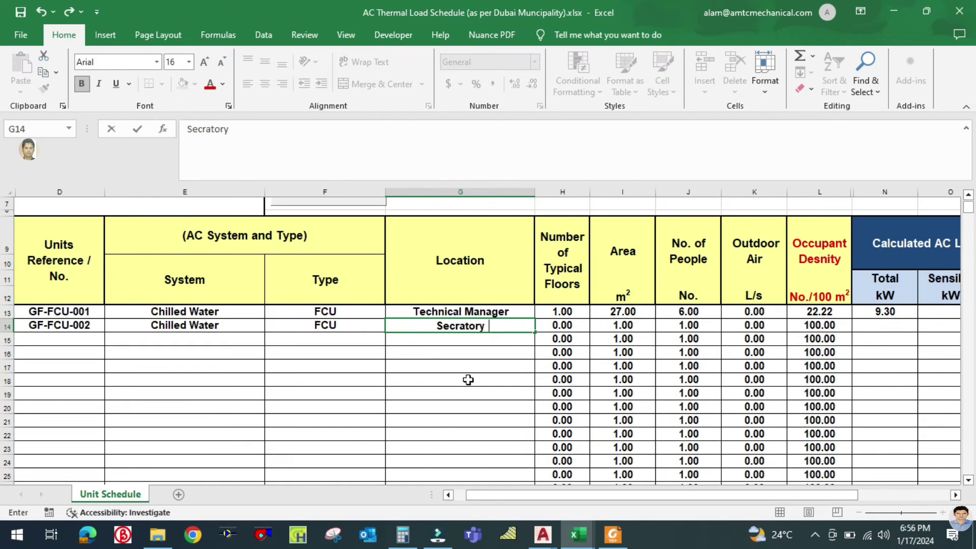
type("and Fil")
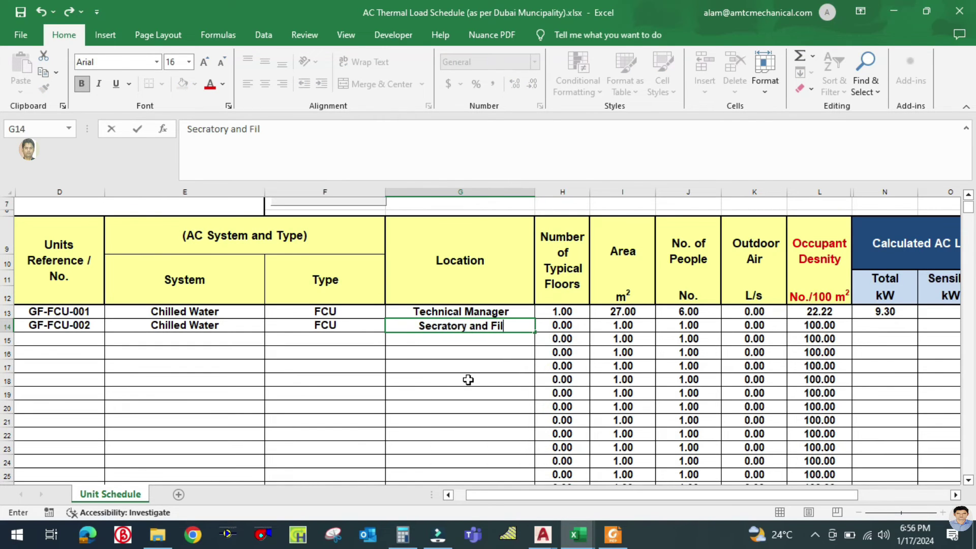
type("ling roo,")
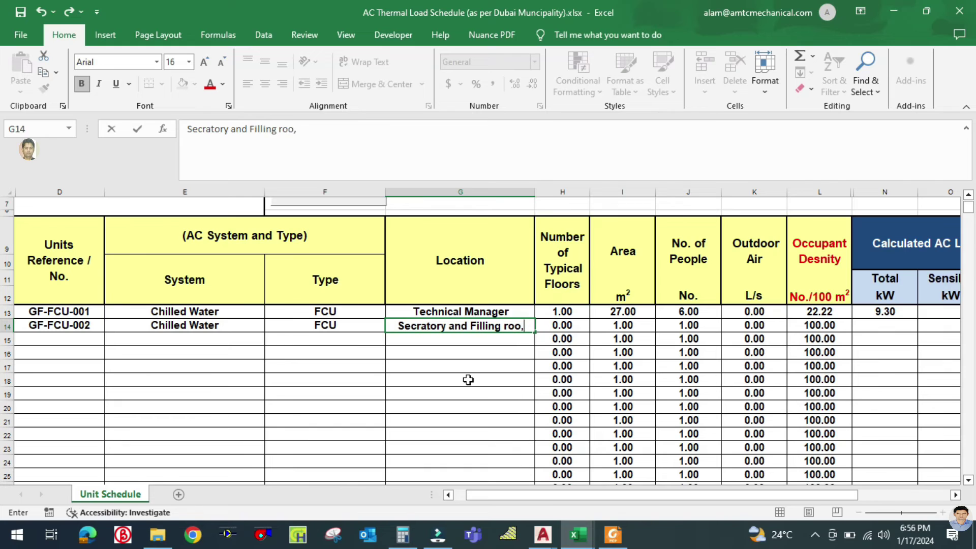
key("BackSpace")
type("m")
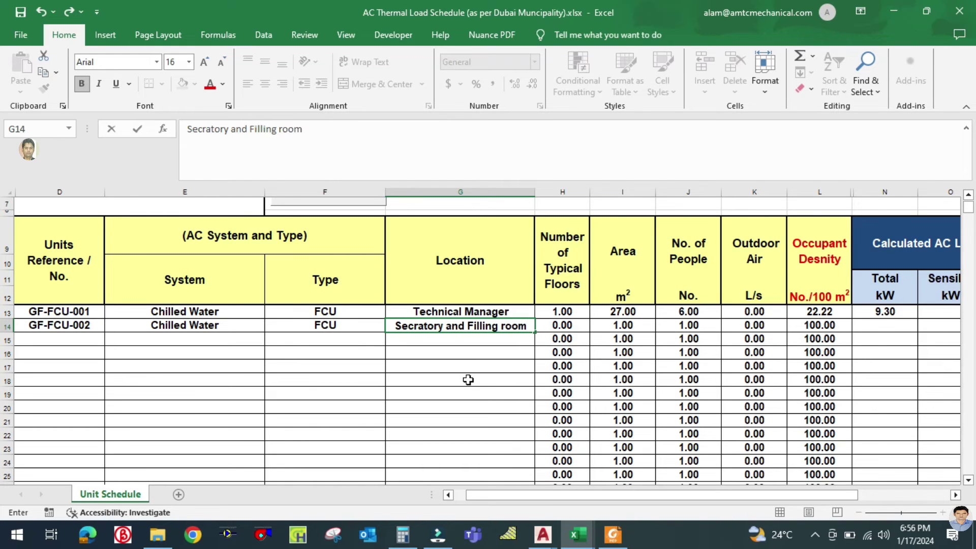
left_click(468, 380)
Set GF-FCU-002's typical floors to 1 in H14.
left_click(570, 323)
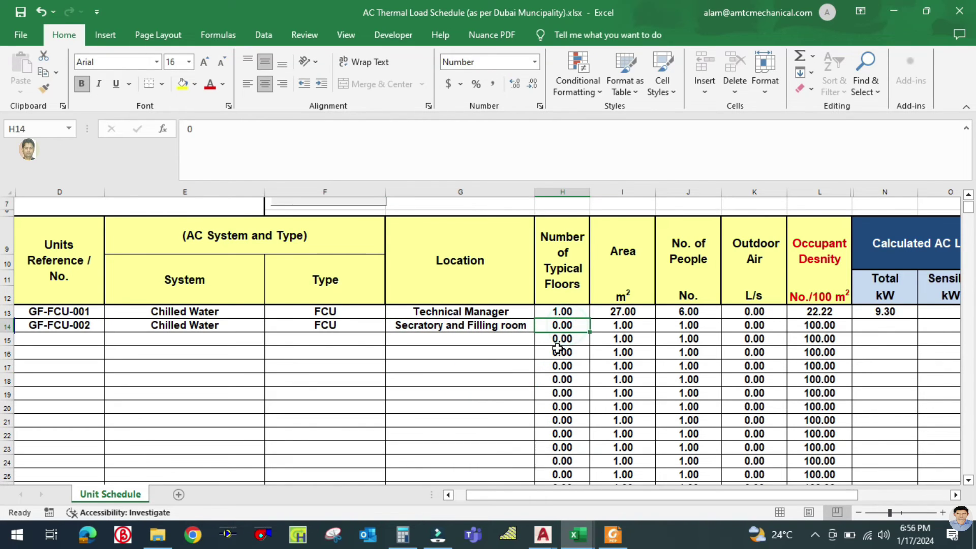
type("1")
left_click(456, 368)
left_click(625, 324)
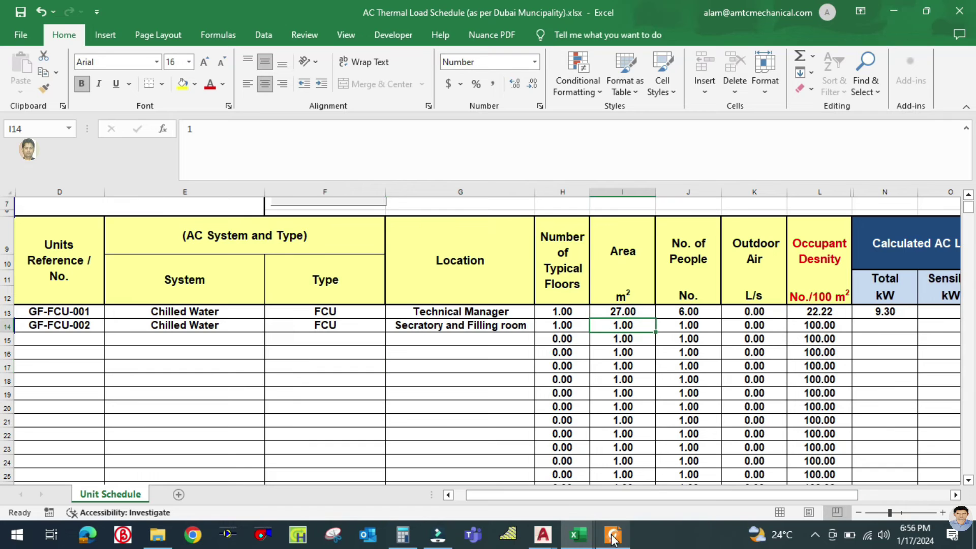
Add the Filing (11.18) and Secratory (12.9) room areas from Tonnage Calculation in Calculator.
mouse_move(578, 534)
left_click(631, 477)
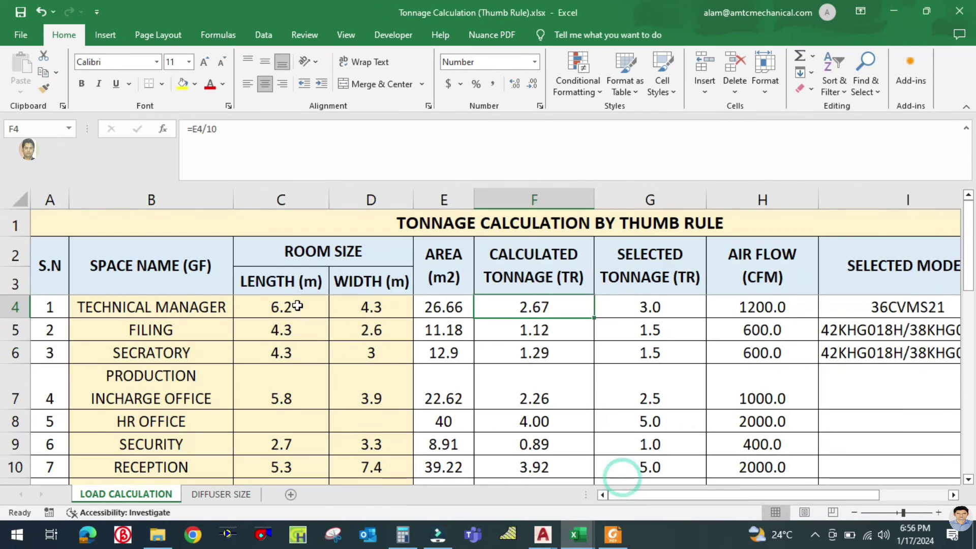
left_click(188, 334)
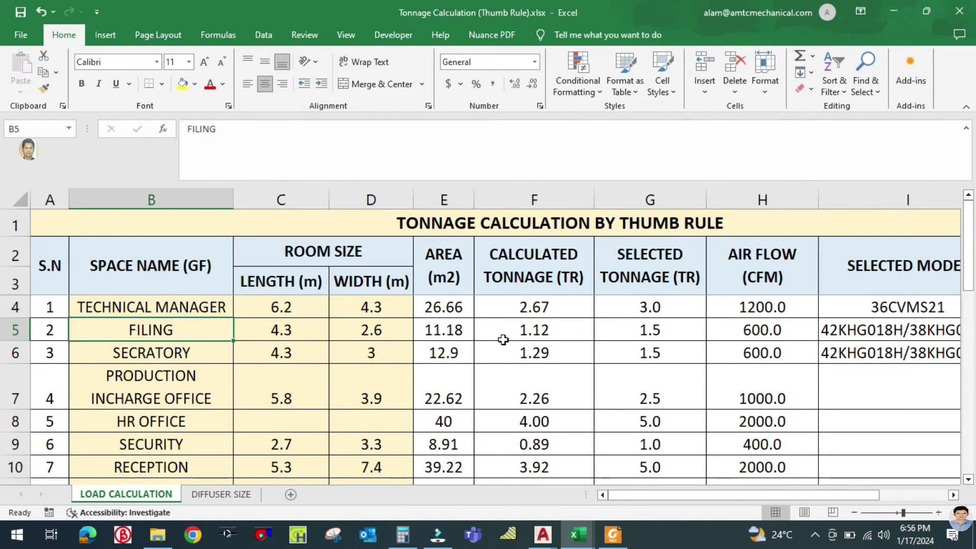
left_click(454, 331)
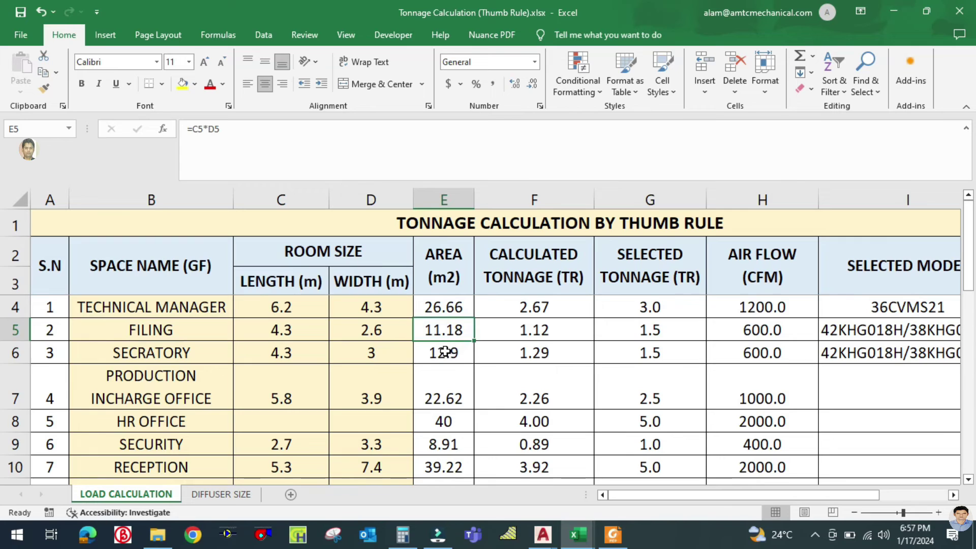
left_click(447, 353)
left_click(402, 535)
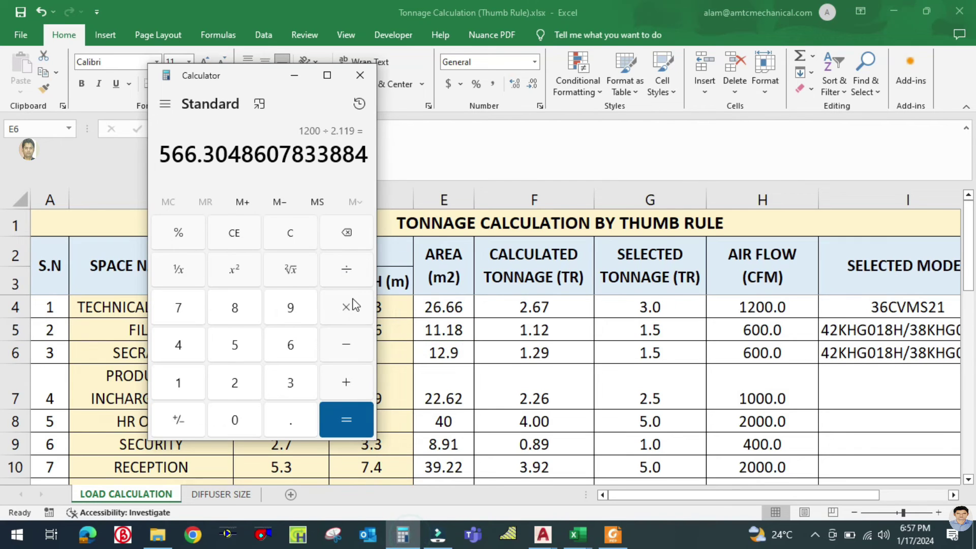
left_click(290, 235)
type("11.18 + 12.")
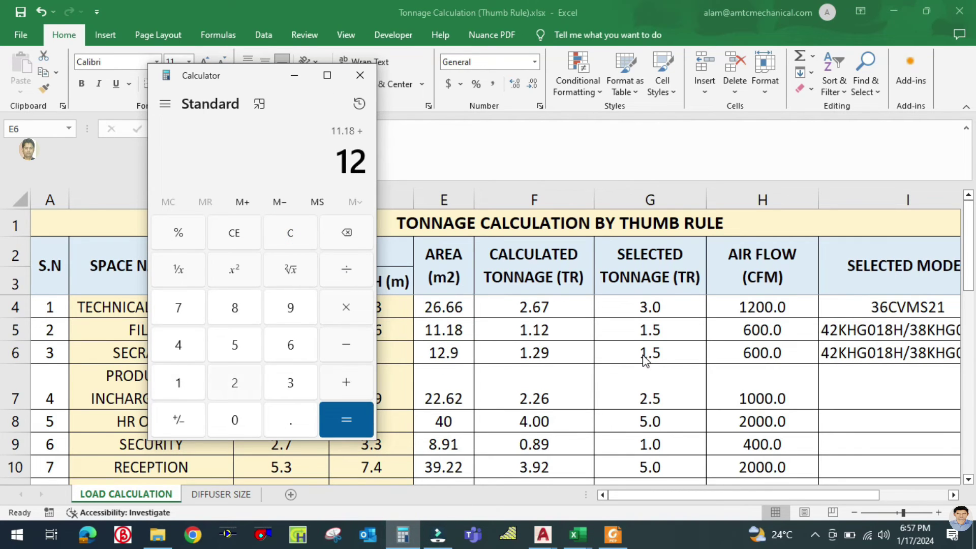
type("9")
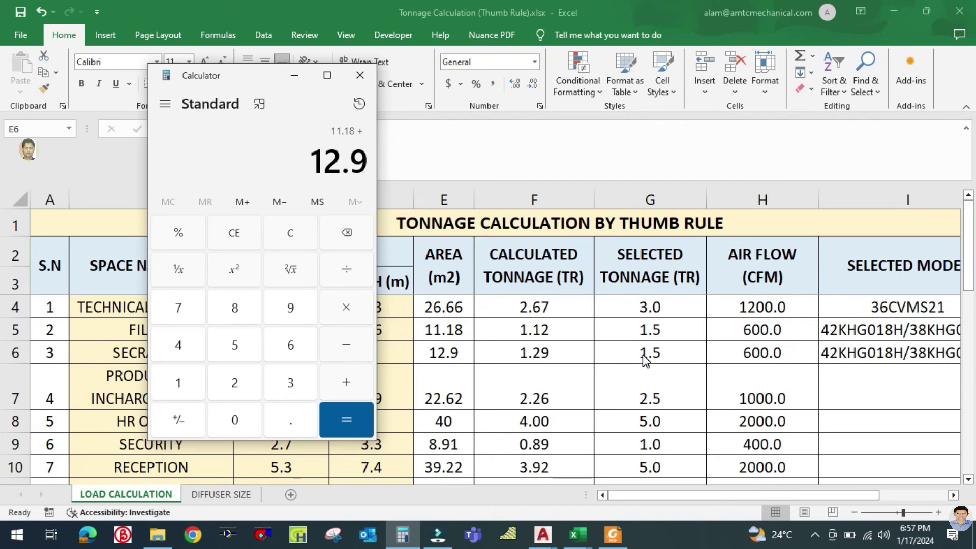
key("Return")
Enter 24 m² as GF-FCU-002's area in I14 of the load schedule.
key("alt+Tab")
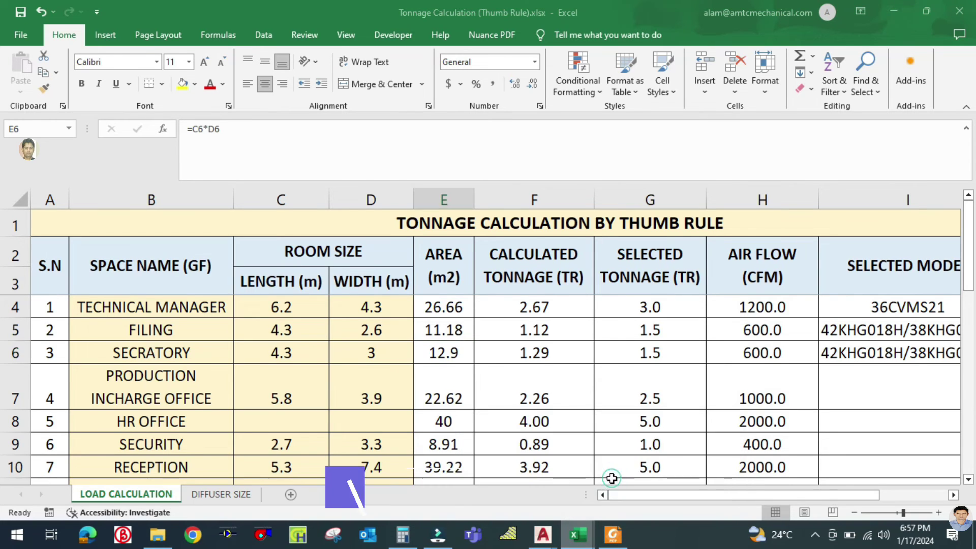
left_click(580, 535)
left_click(493, 467)
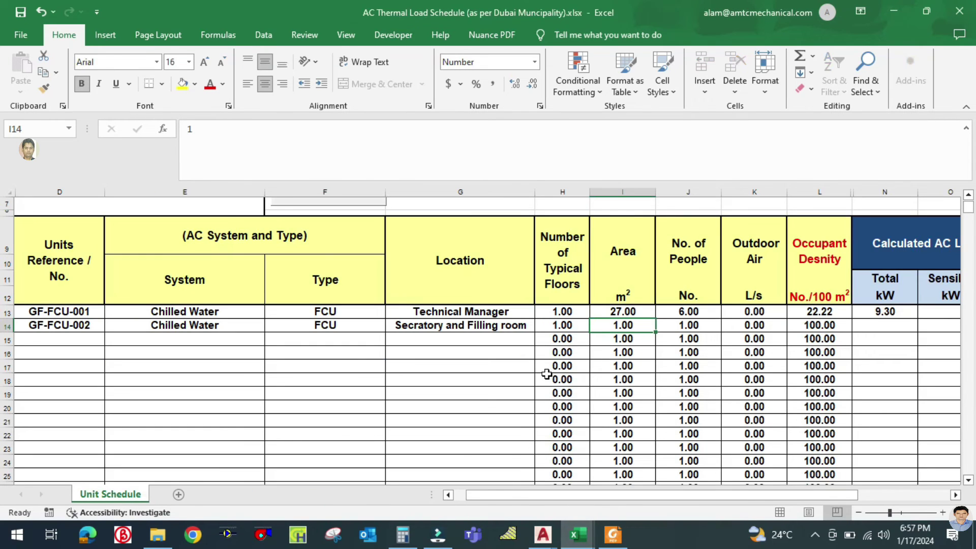
type("24")
left_click(500, 377)
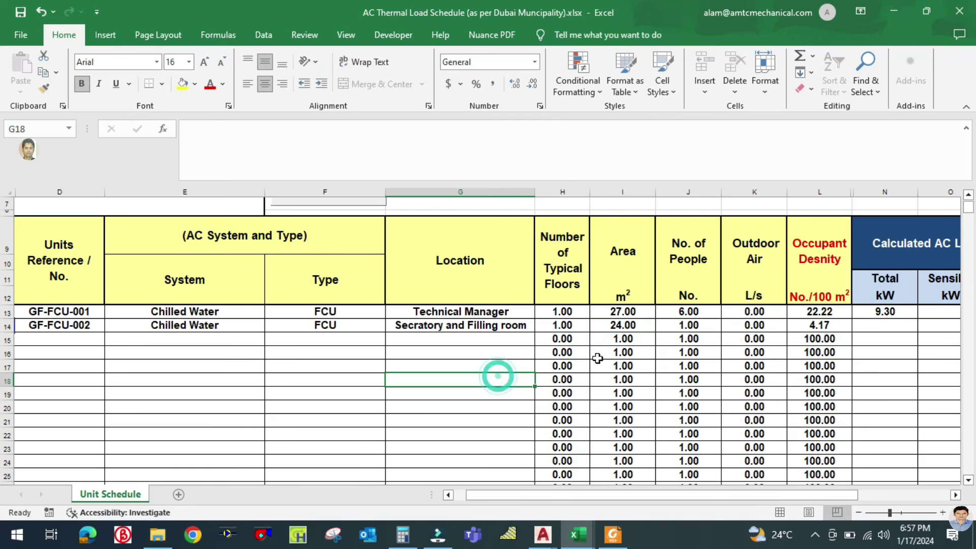
left_click(688, 328)
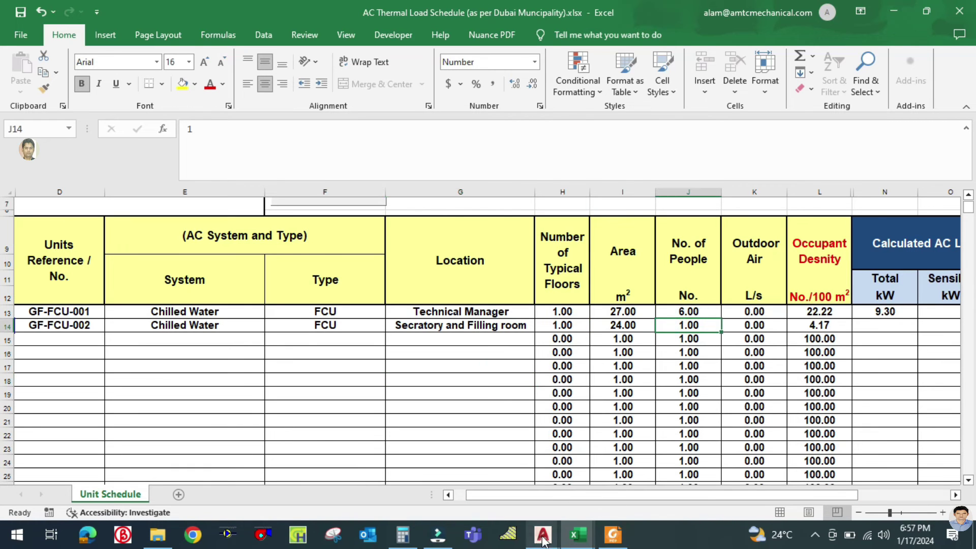
mouse_move(543, 535)
left_click(601, 469)
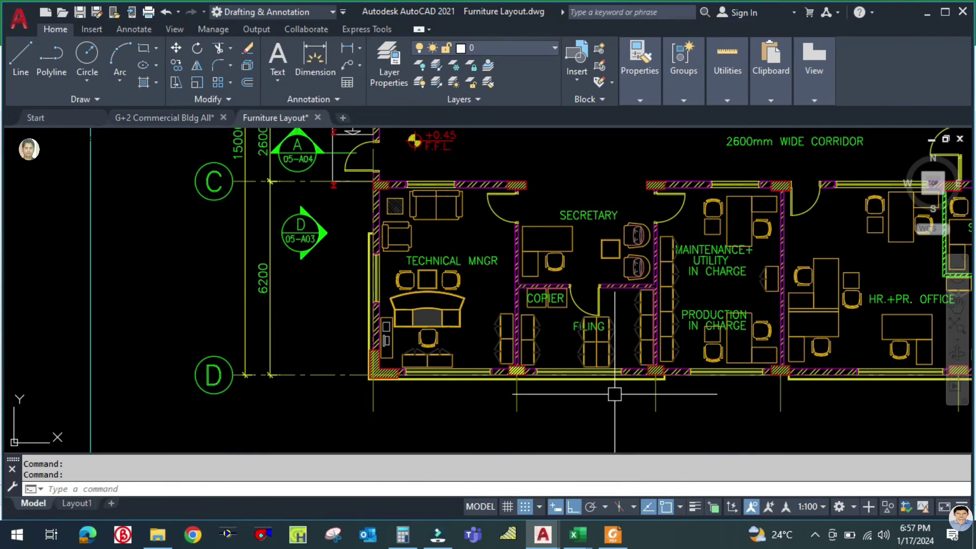
left_click_drag(593, 401, 545, 420)
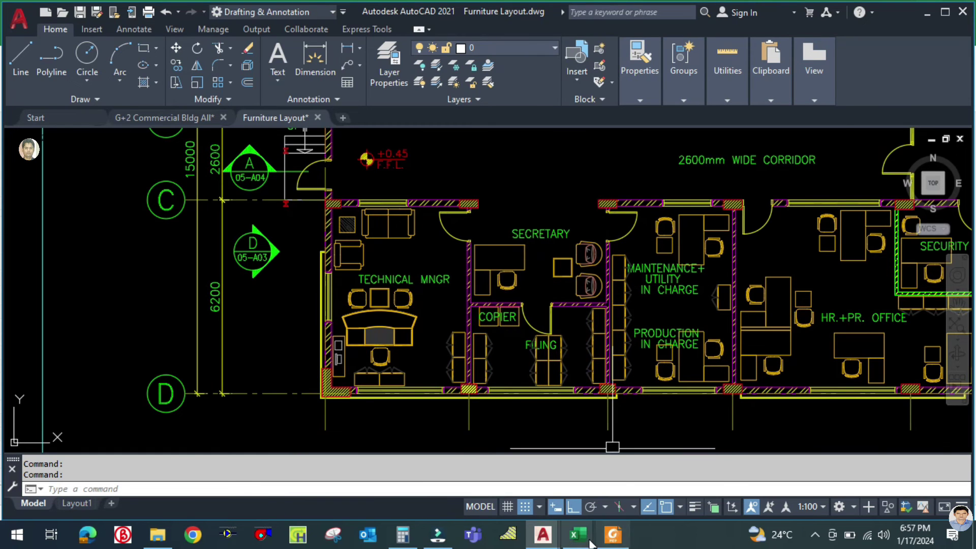
Enter 3 people for GF-FCU-002 in J14, raising the occupant density to 12.50.
mouse_move(578, 535)
left_click(523, 478)
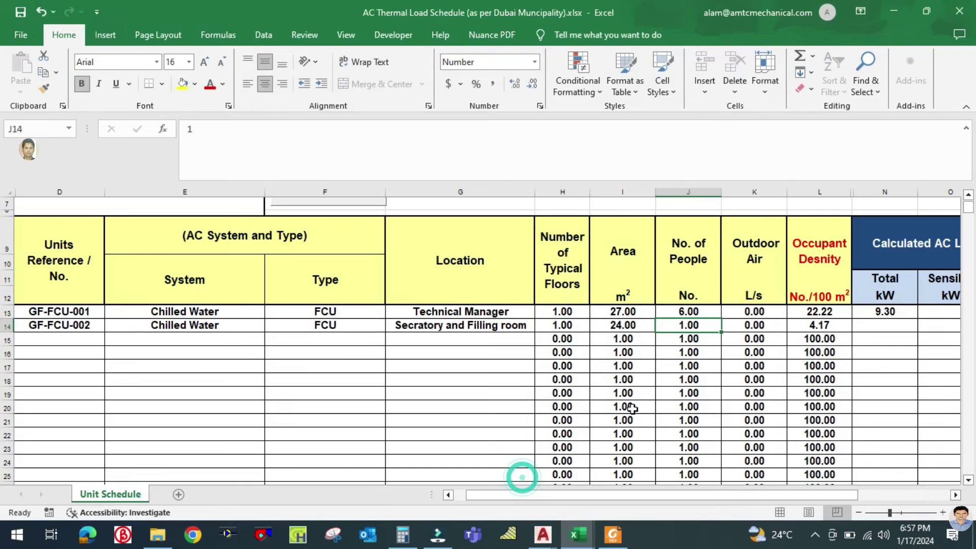
type("3")
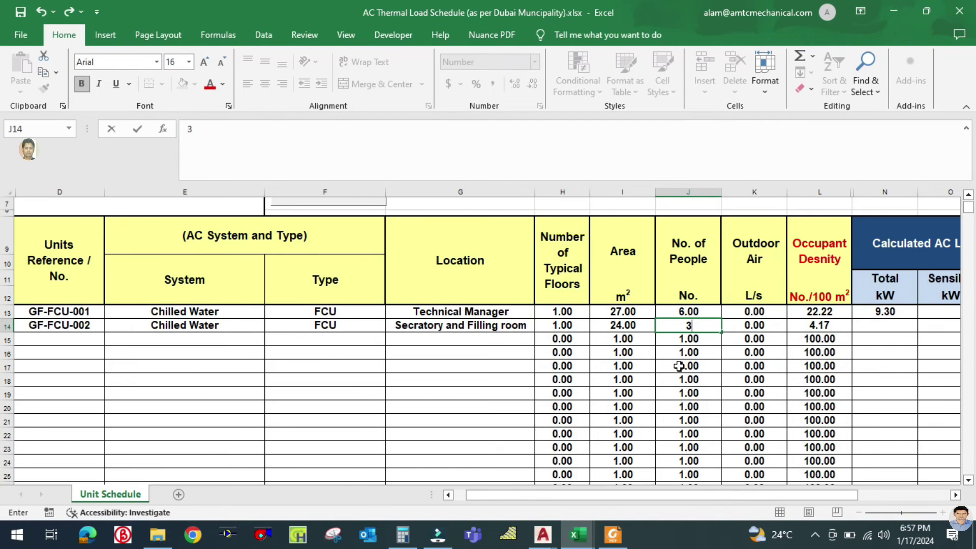
left_click(485, 378)
left_click_drag(751, 495, 743, 493)
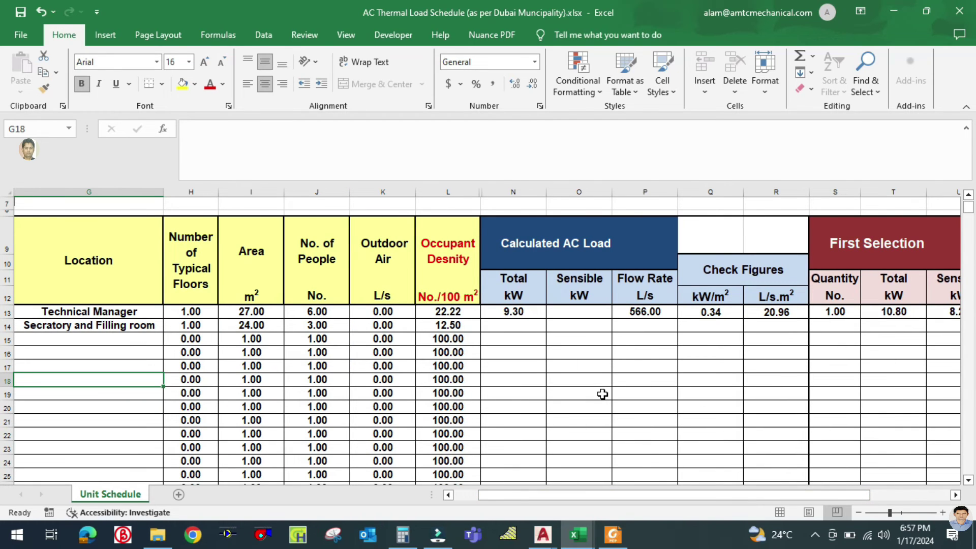
In Calculator, add 1.12 + 1.29 TR and multiply by 3.51 to get 8.4591 kW.
mouse_move(572, 533)
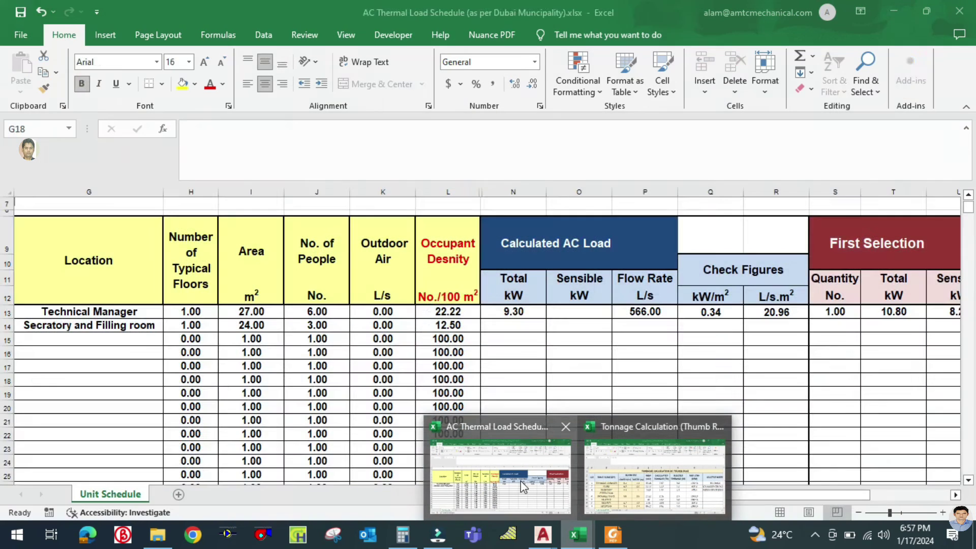
left_click(655, 477)
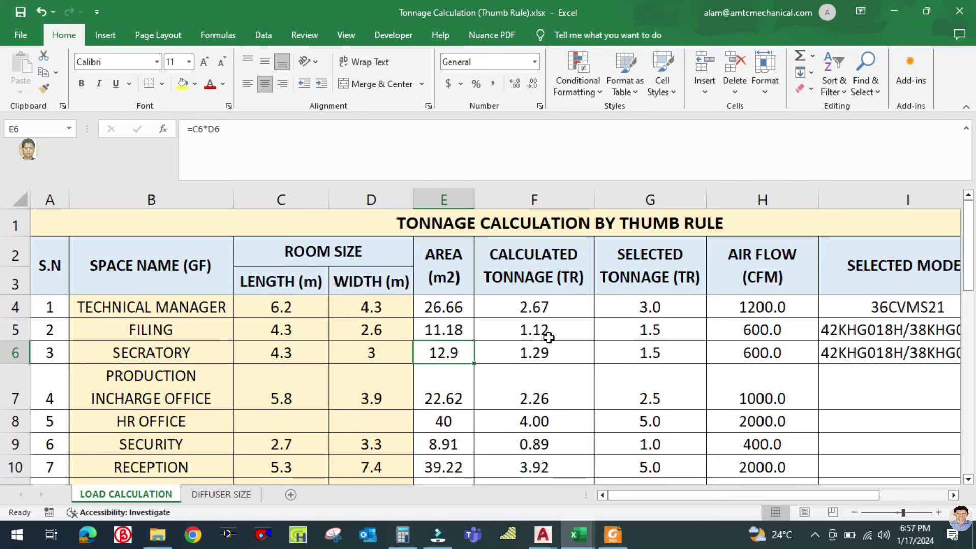
left_click(406, 536)
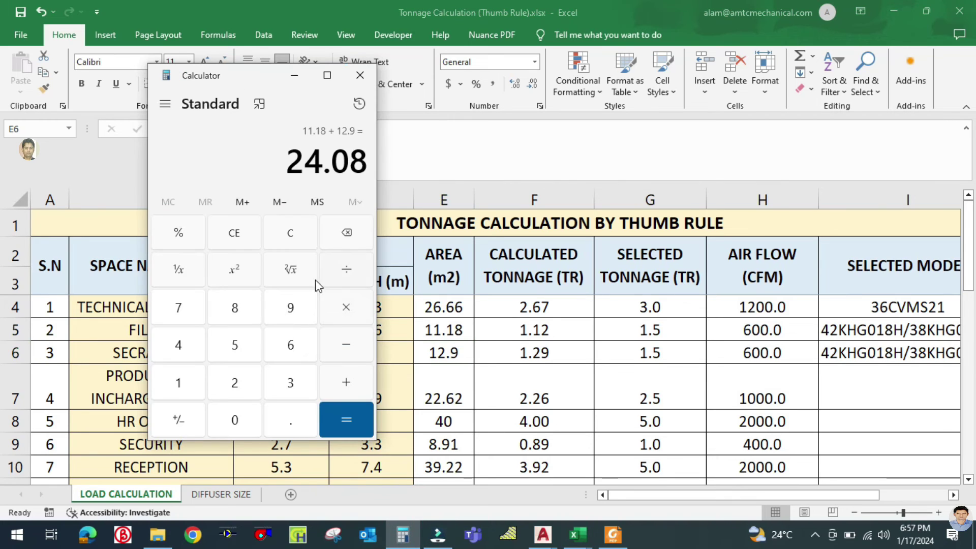
left_click(290, 229)
type("1.1")
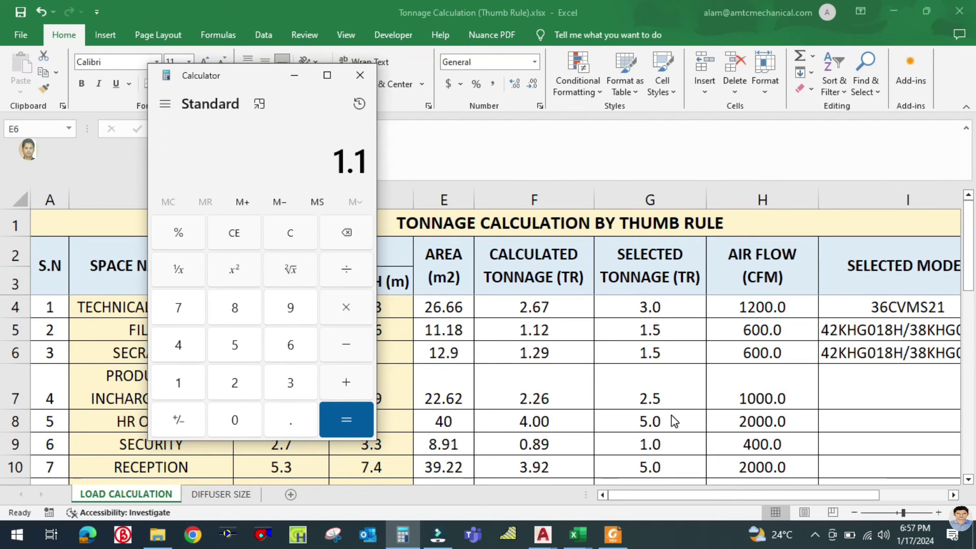
type("2 + 1.29")
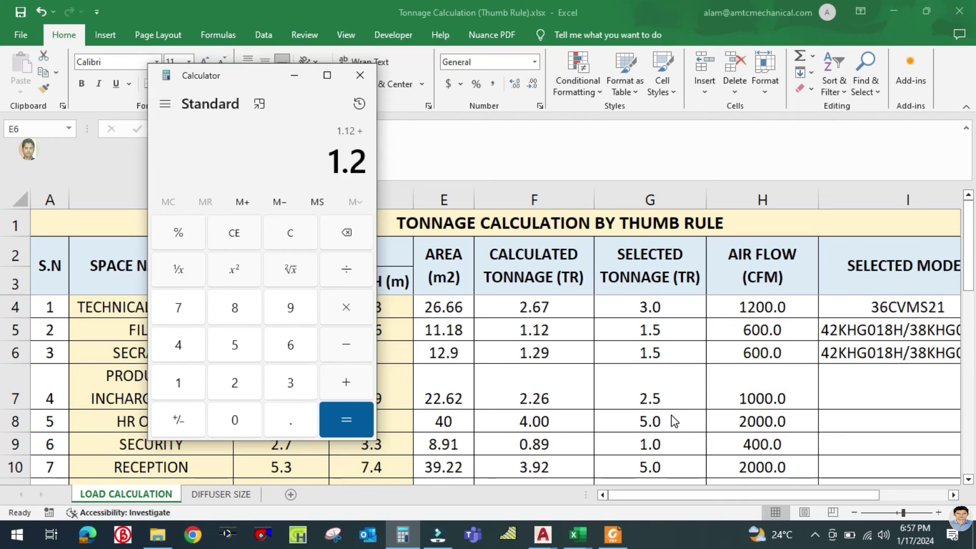
key("Return")
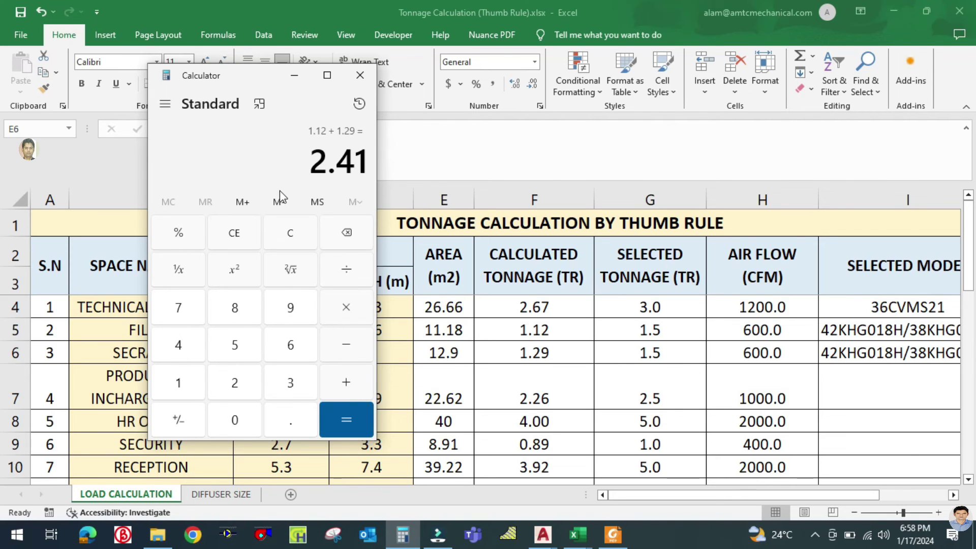
type("*3.51")
key("Return")
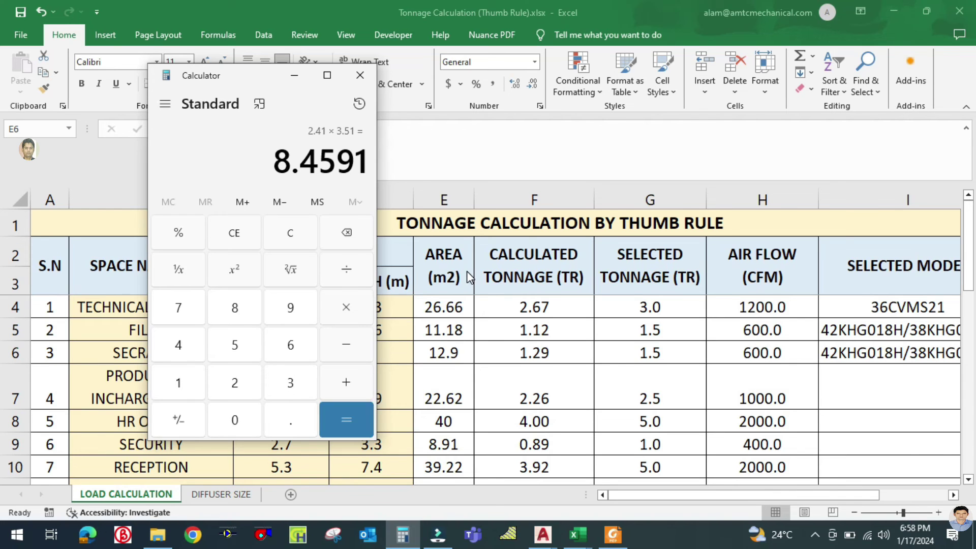
left_click(551, 328)
Enter 8.5 as GF-FCU-002's total kW in N14 of the load schedule.
mouse_move(578, 535)
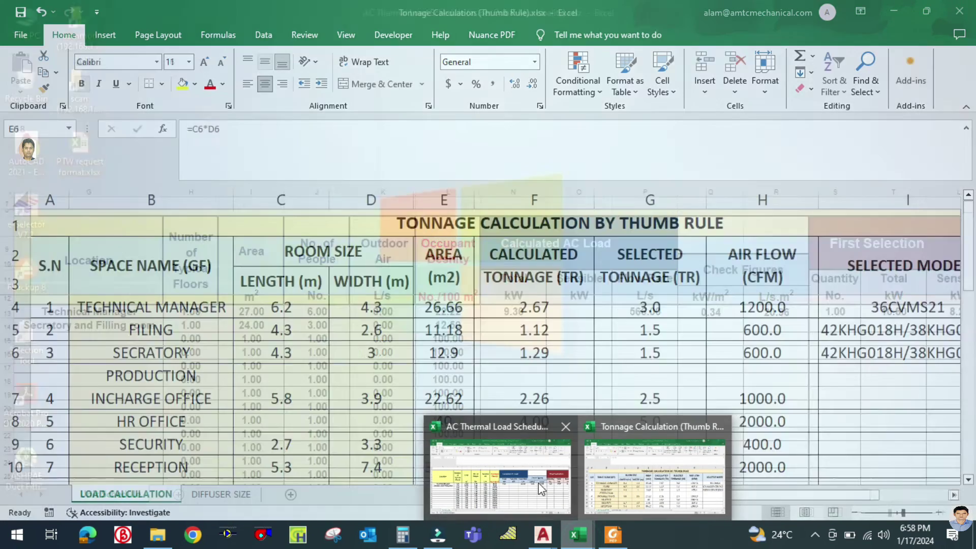
left_click(535, 485)
left_click(513, 326)
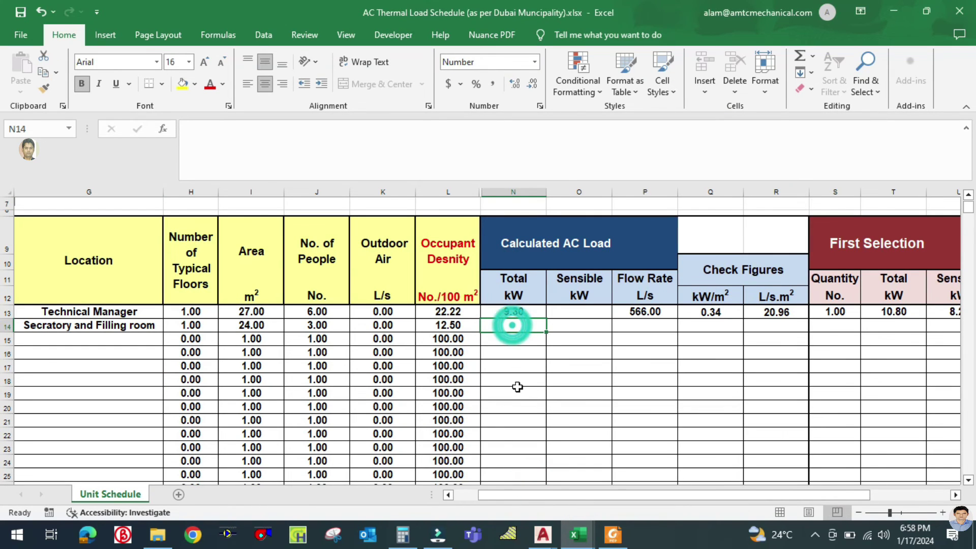
type("8")
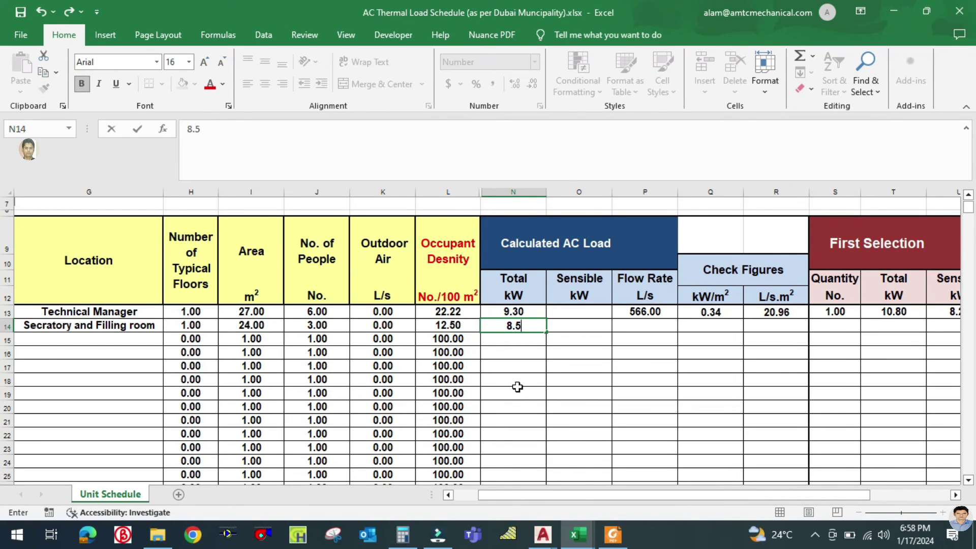
type(".5")
key("Return")
left_click(645, 326)
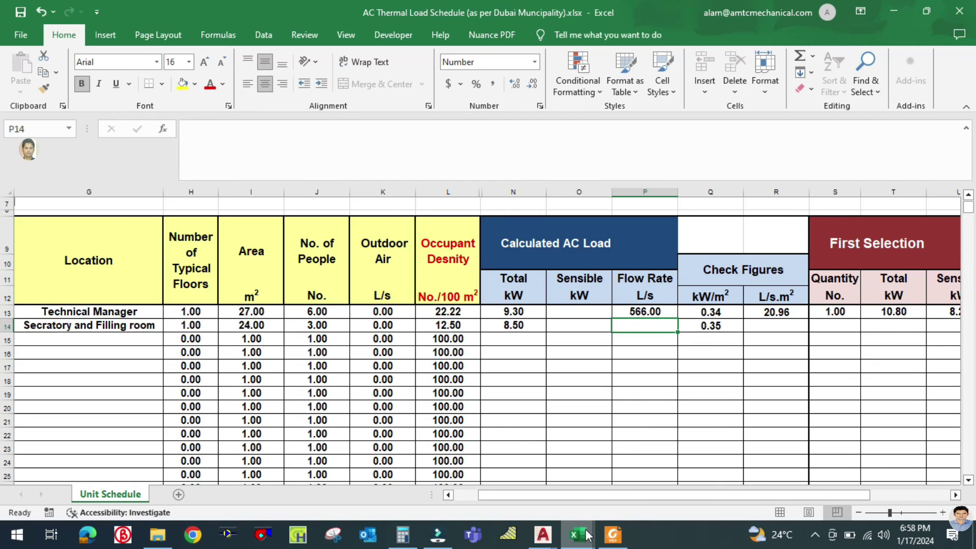
Review the air flow figures in cells H5 and H6 of the Tonnage Calculation workbook.
mouse_move(584, 544)
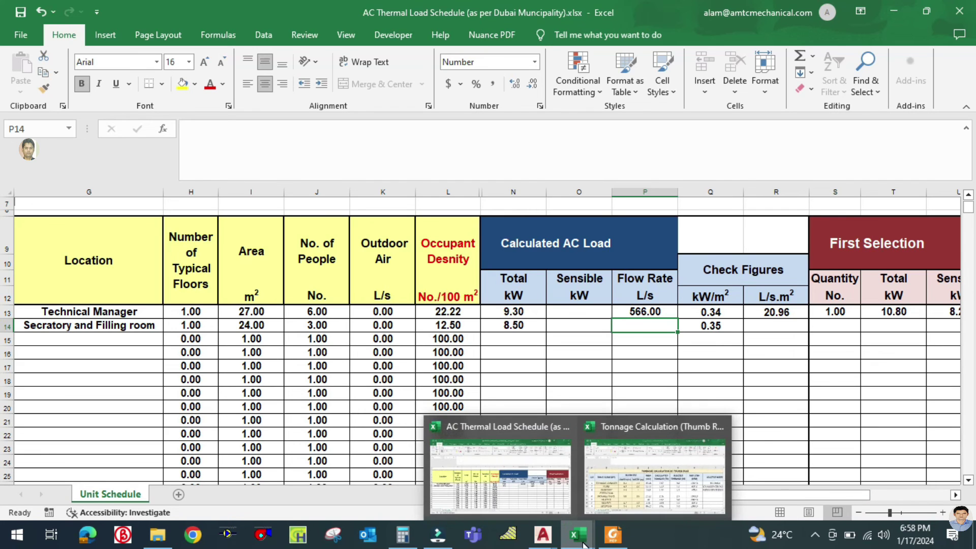
left_click(618, 494)
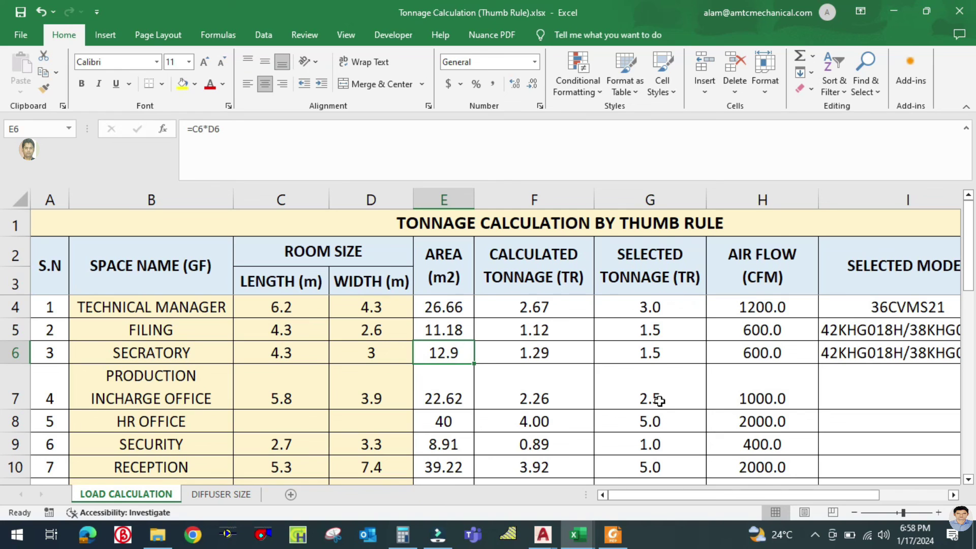
left_click(740, 335)
left_click(743, 353)
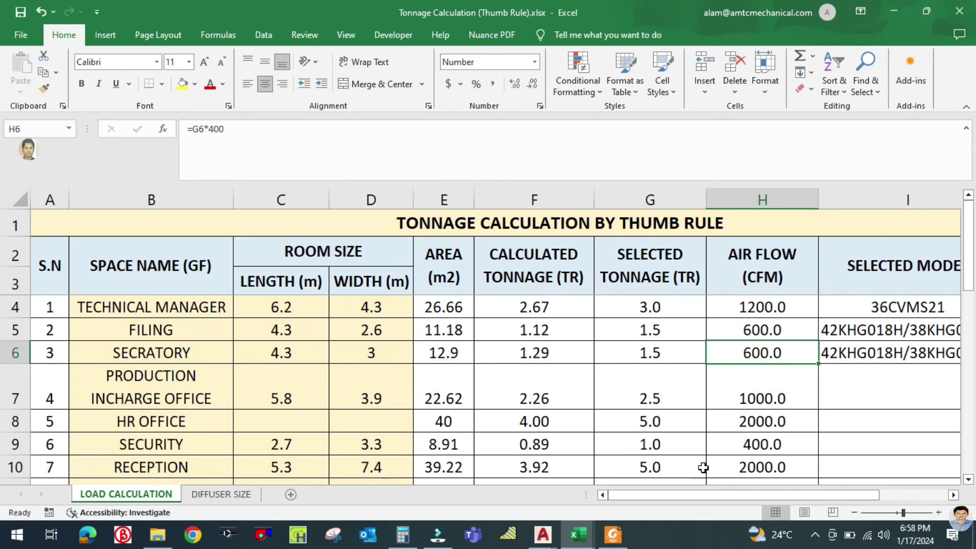
left_click(577, 539)
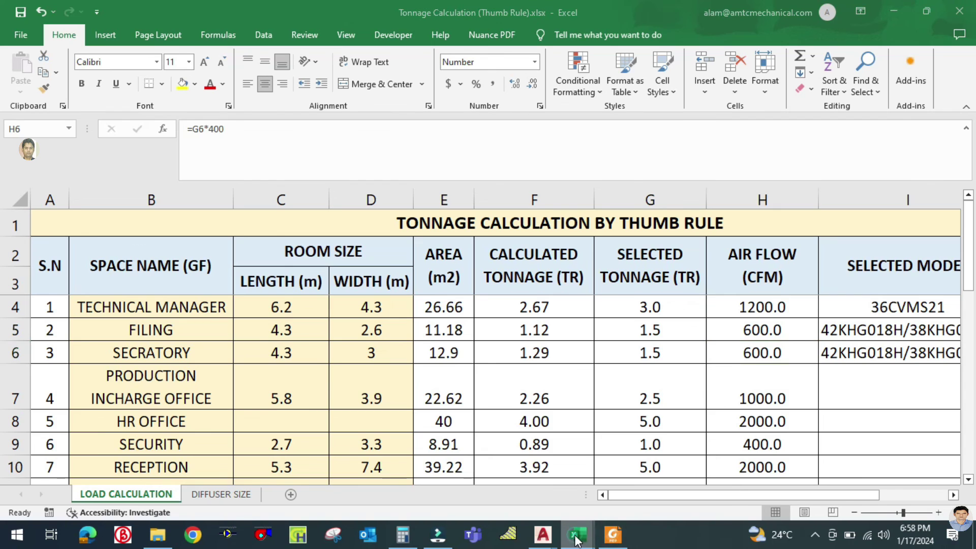
left_click(561, 476)
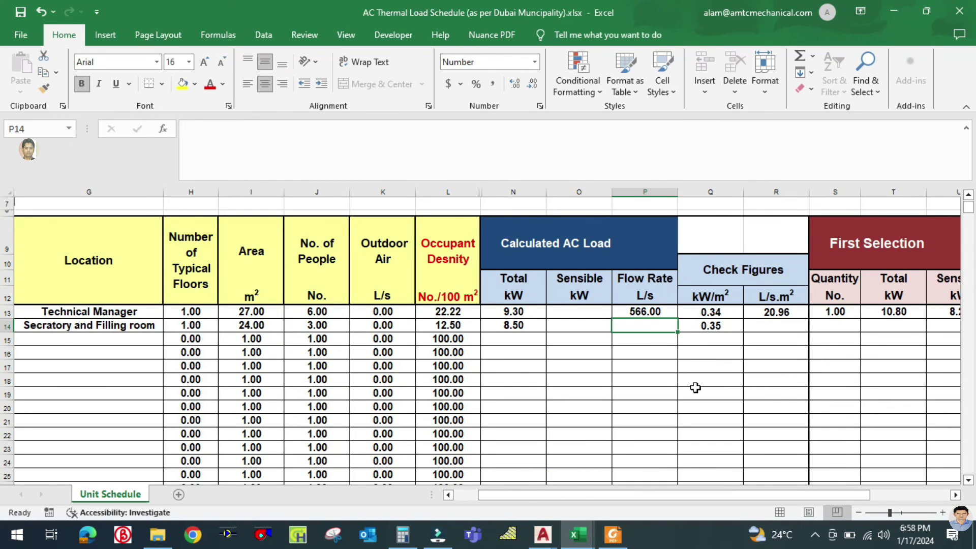
Calculate 1200 ÷ 2.119 in Calculator.
left_click(403, 534)
left_click(289, 233)
type("12")
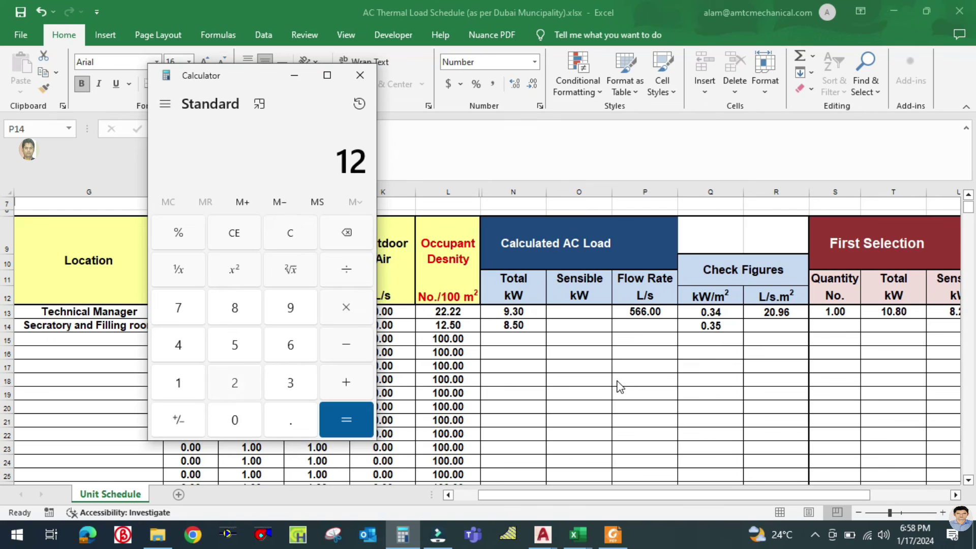
type("00 ÷ 2.")
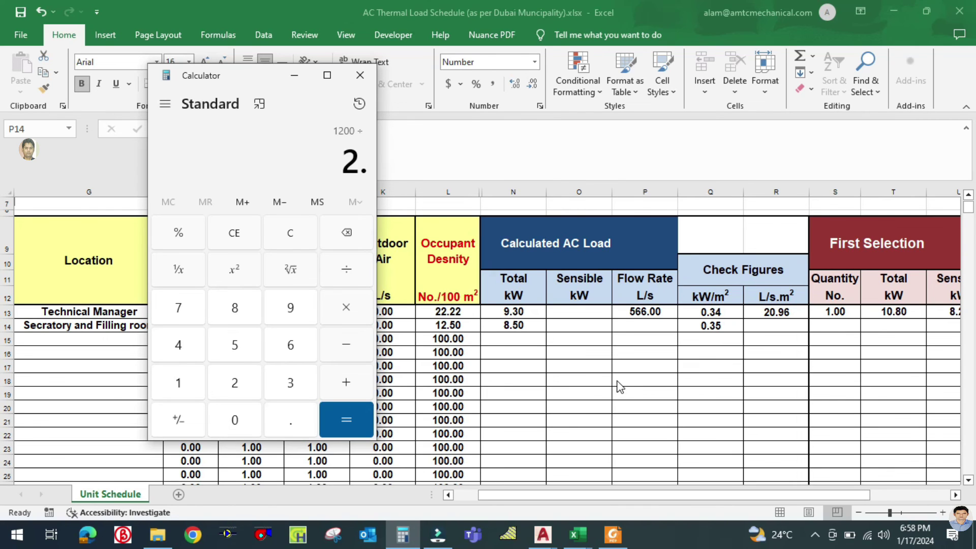
type("119")
key("Return")
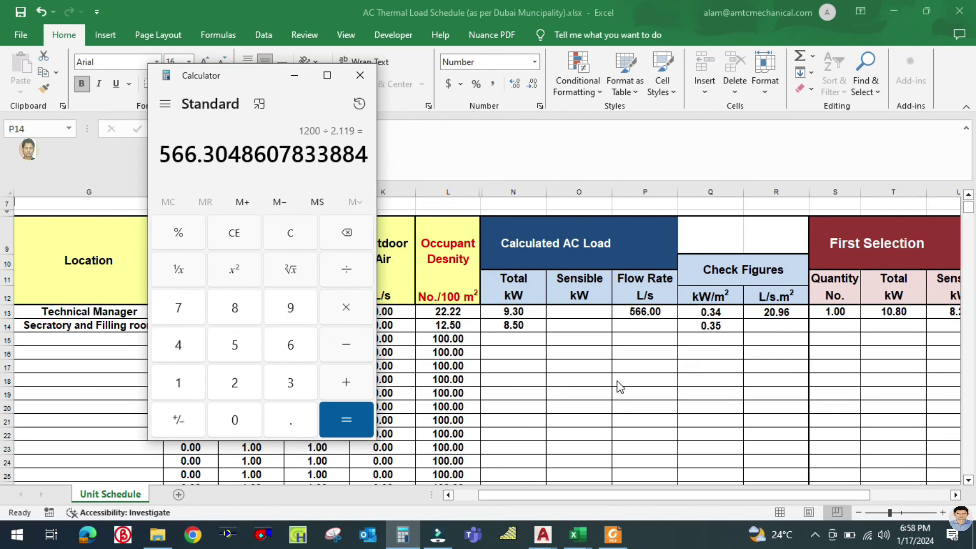
Enter a 566 L/s flow rate in P14, giving 23.58 L/s.m².
left_click(655, 398)
type("566")
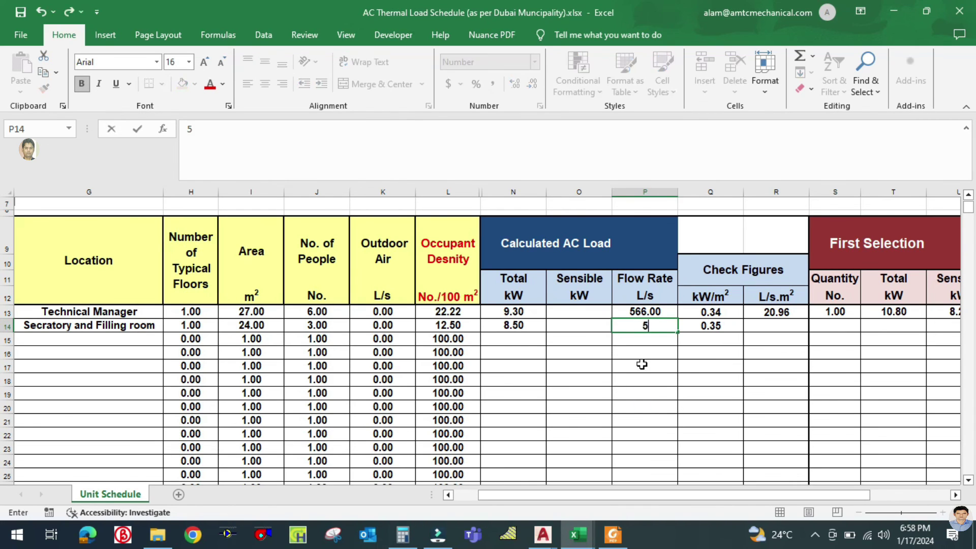
left_click(641, 364)
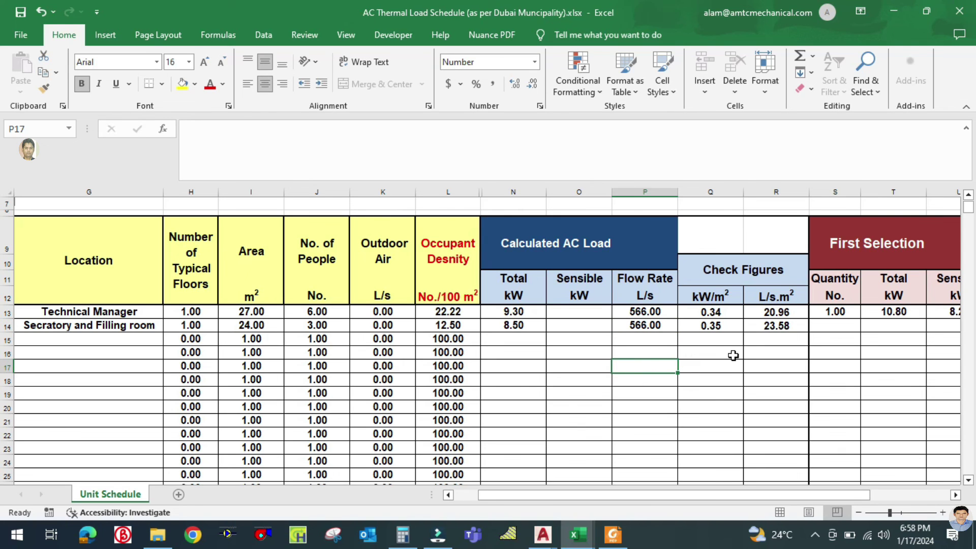
left_click_drag(691, 496, 694, 496)
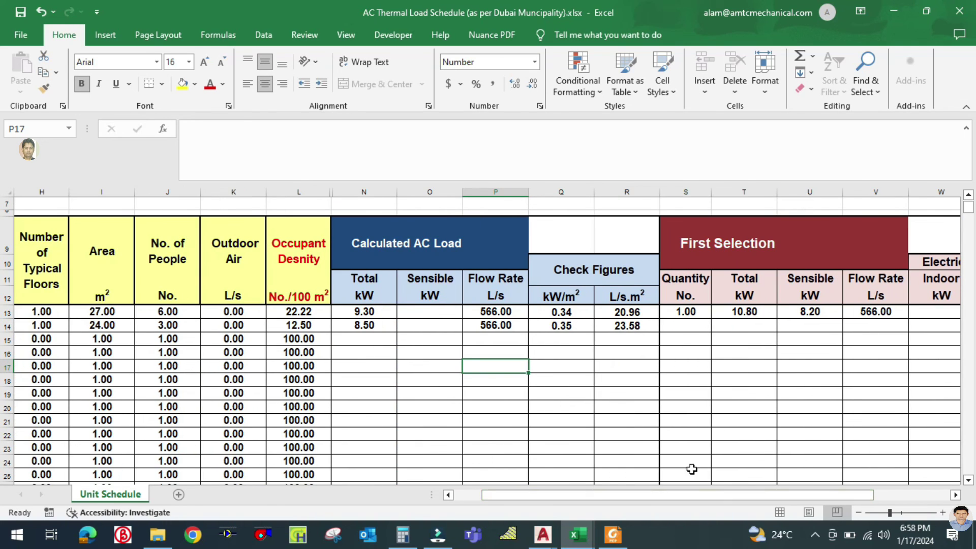
Fill the first selection with quantity 1 (S14), 10.8 kW total (T14) and 8.2 kW sensible (U14).
left_click(683, 327)
type("1")
left_click(685, 394)
left_click(745, 326)
type("10.8")
left_click(708, 372)
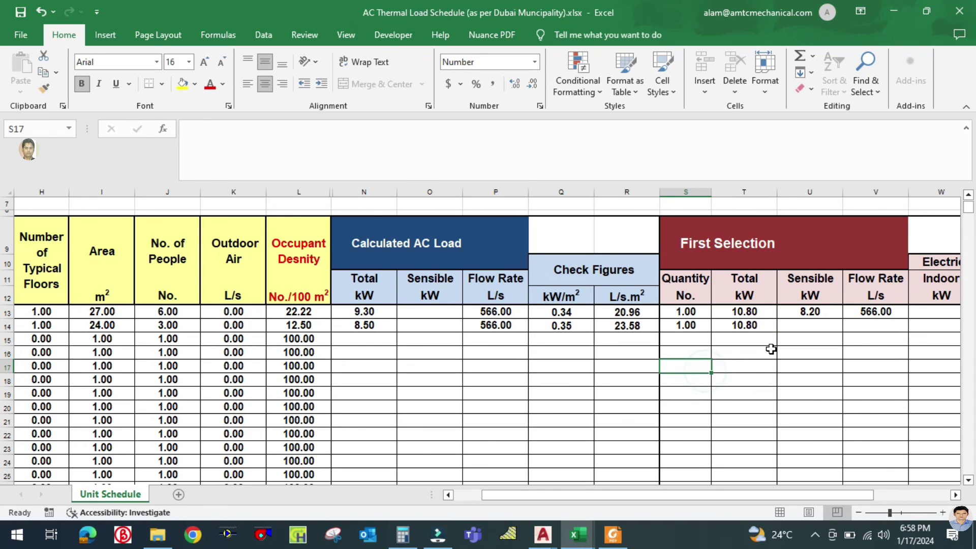
left_click(822, 323)
type("8.")
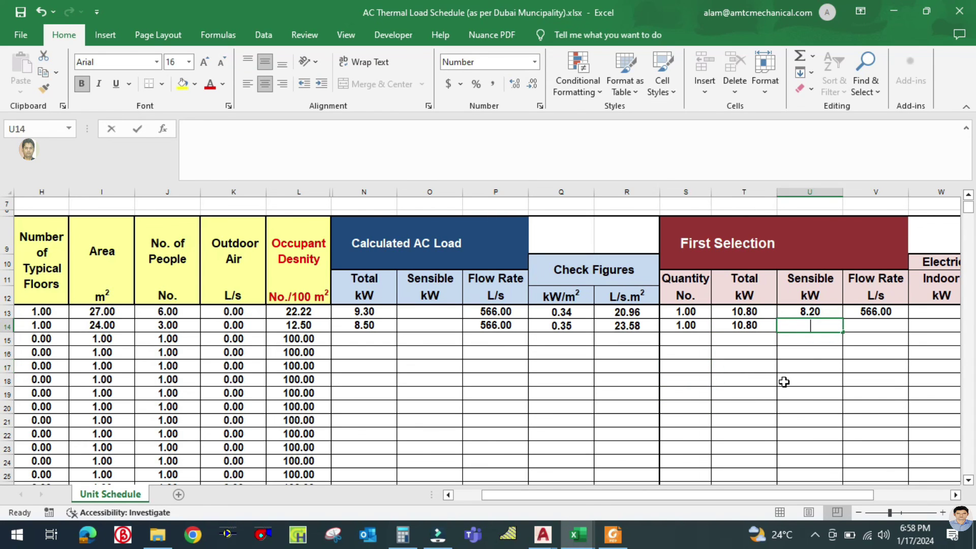
type("2")
left_click(785, 381)
Check the selected flow rate in V13 against the AutoCAD floor plan, then return to the schedule.
left_click(870, 315)
key("alt+Tab")
mouse_move(585, 545)
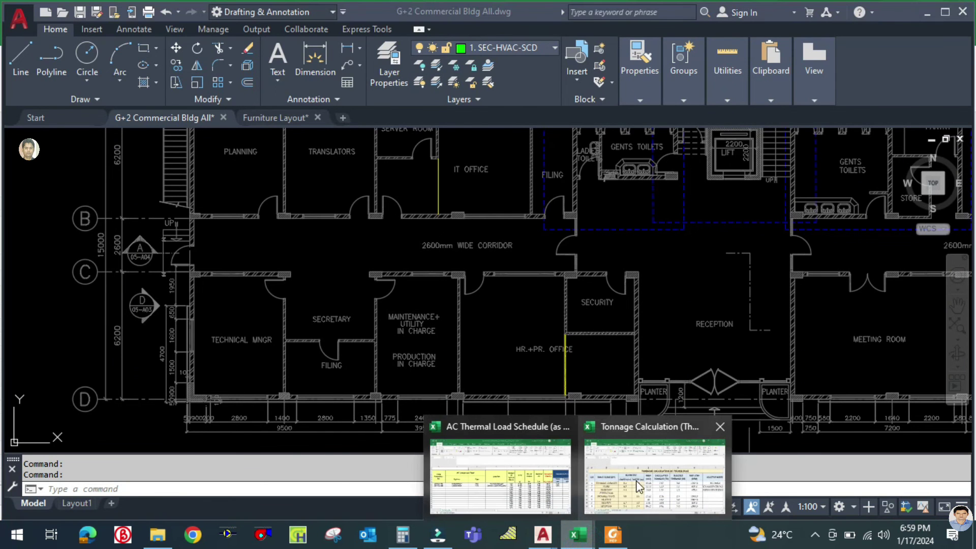
left_click(518, 483)
scroll(484, 378, "up", 1)
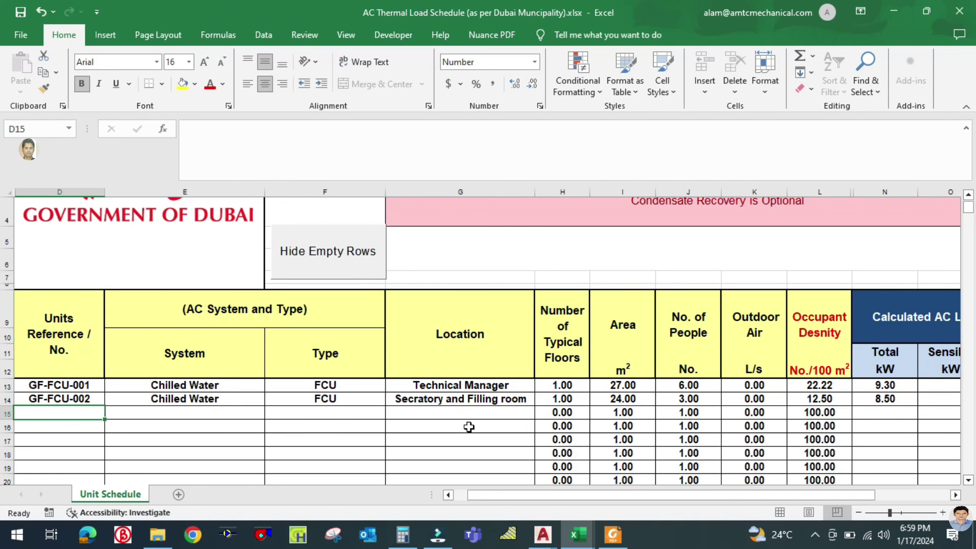
scroll(469, 427, "up", 1)
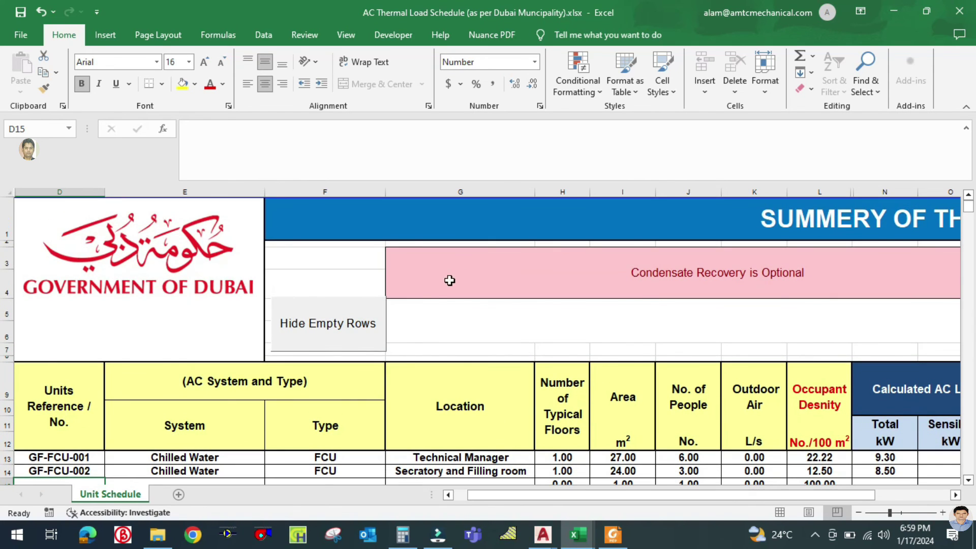
scroll(416, 386, "down", 2)
scroll(421, 390, "up", 2)
scroll(620, 376, "down", 3)
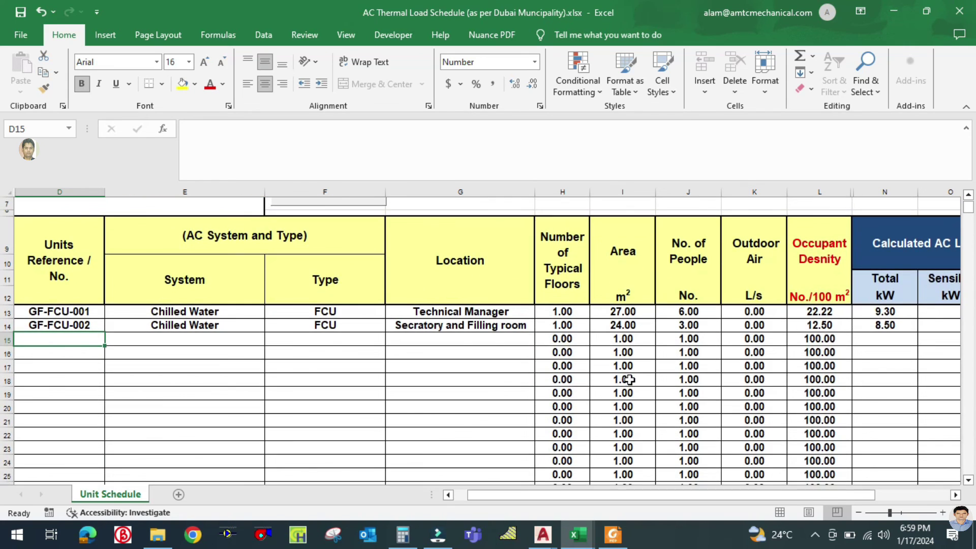
scroll(631, 391, "up", 3)
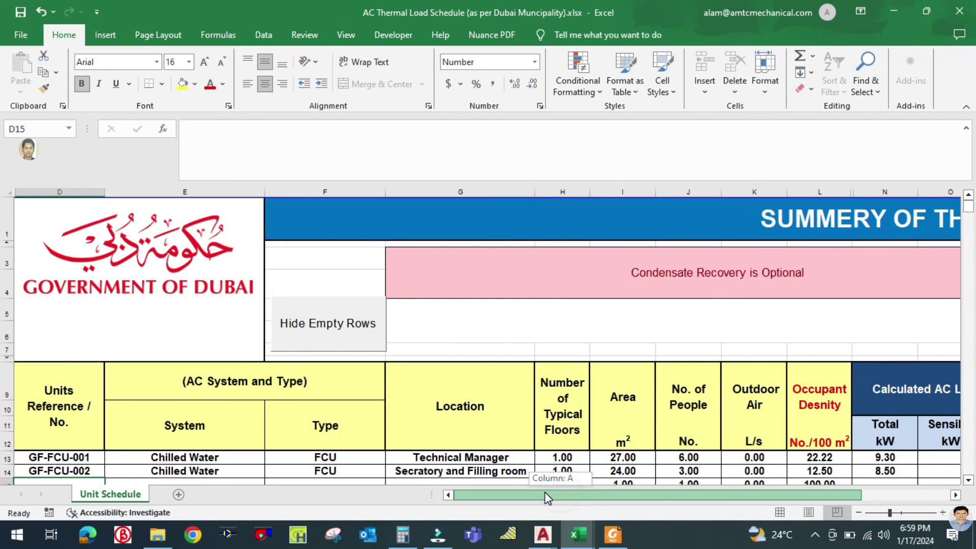
scroll(578, 444, "down", 3)
left_click(457, 409)
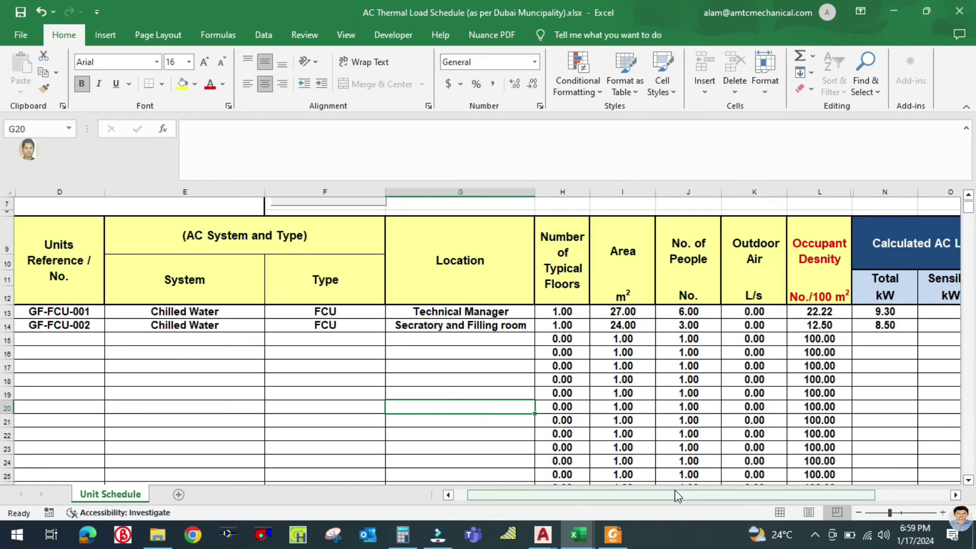
left_click_drag(695, 497, 660, 498)
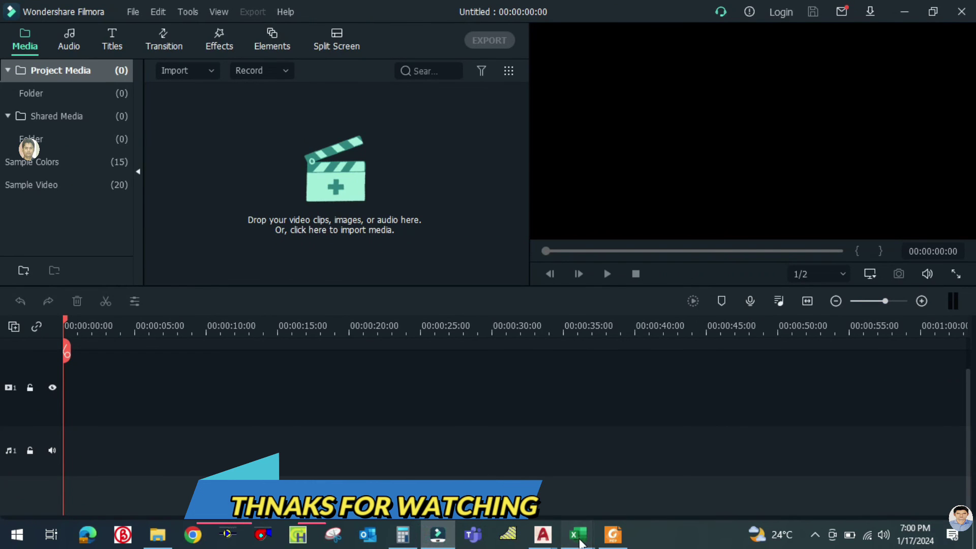
mouse_move(578, 535)
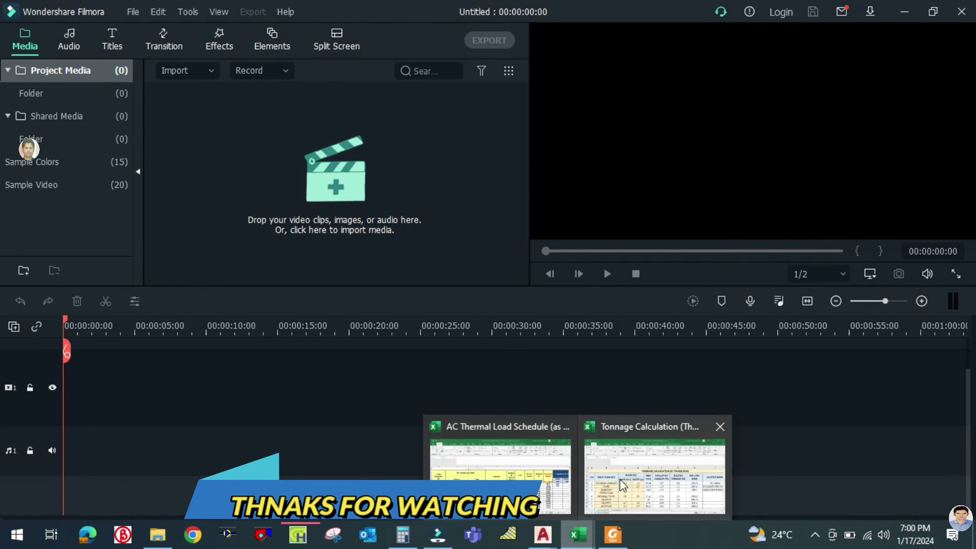
left_click(529, 480)
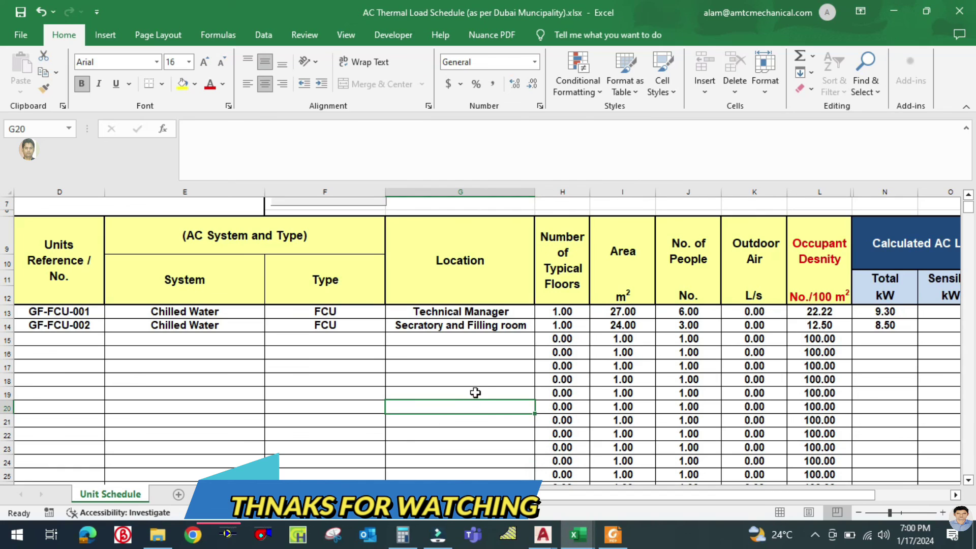